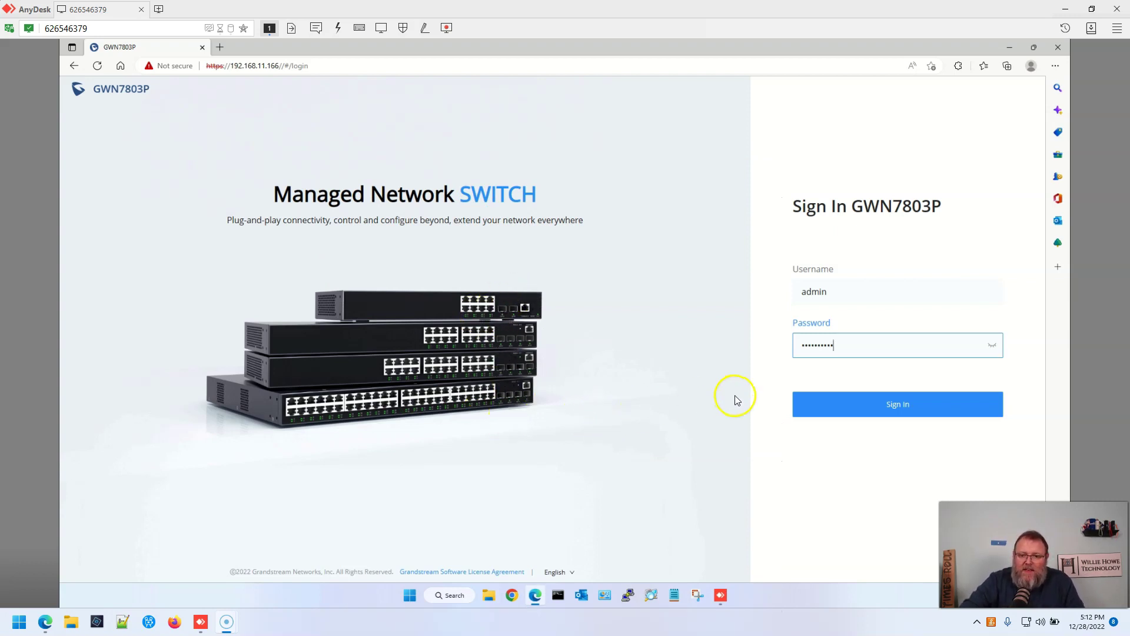
Sign in to the GWN7803P web interface with the switch's username and password
{"action": "left_click", "coordinate": [863, 405]}
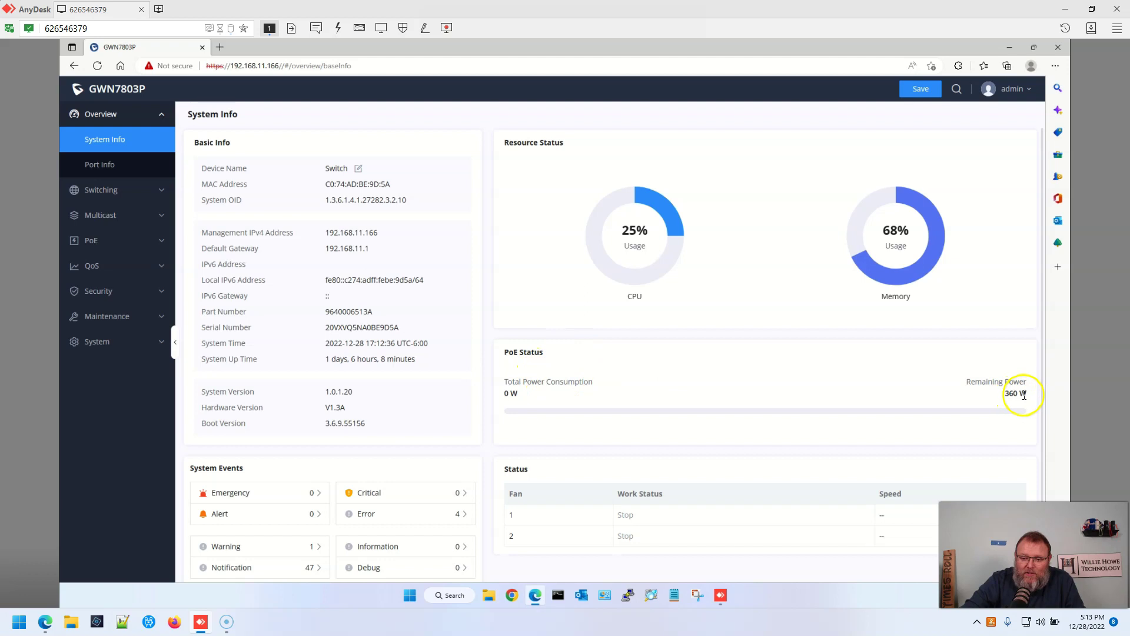
Review the System Info dashboard down to its System Events error, warning and notification counts
{"action": "left_click", "coordinate": [915, 404]}
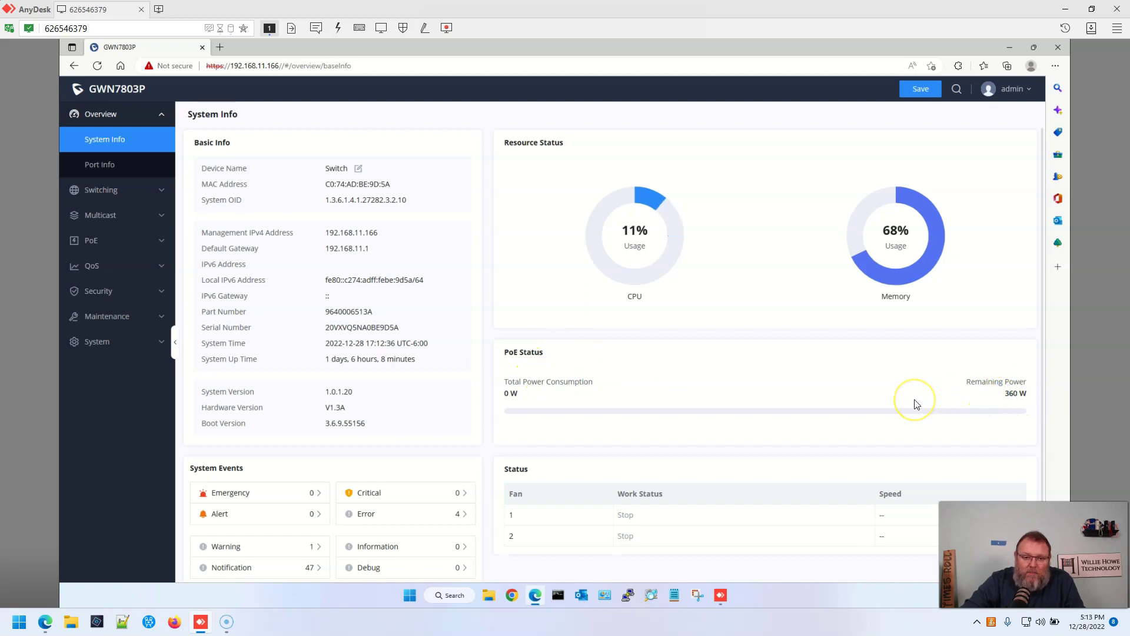
{"action": "scroll", "coordinate": [537, 394], "scroll_direction": "down", "scroll_amount": 1}
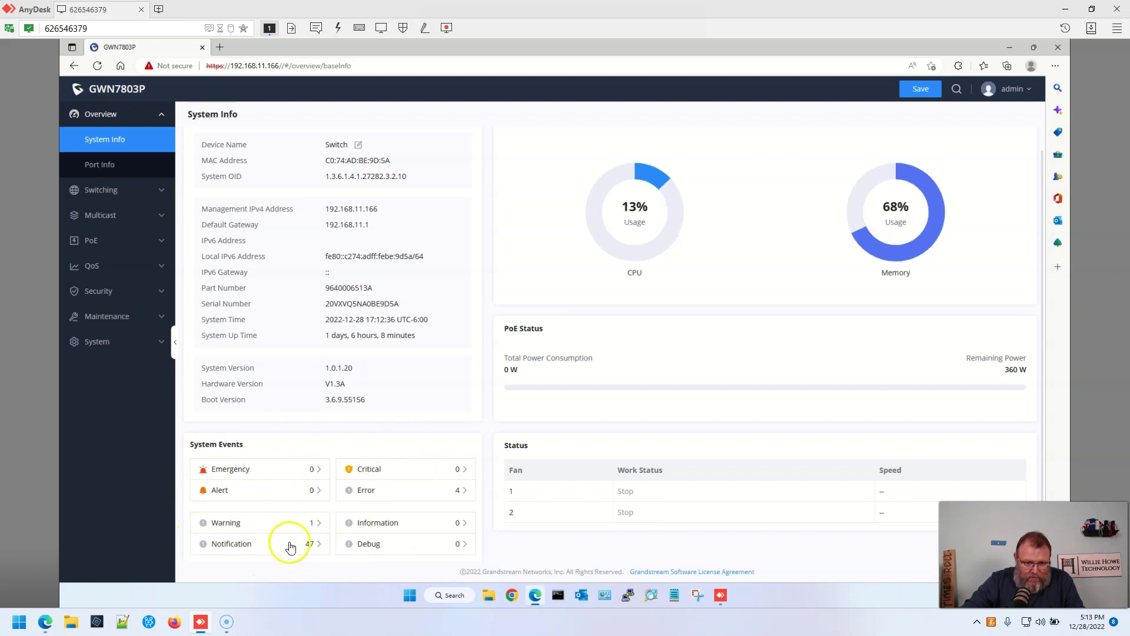
Open the Notification events to list the 47 Notice entries in Diagnostics Logs
{"action": "left_click", "coordinate": [251, 546]}
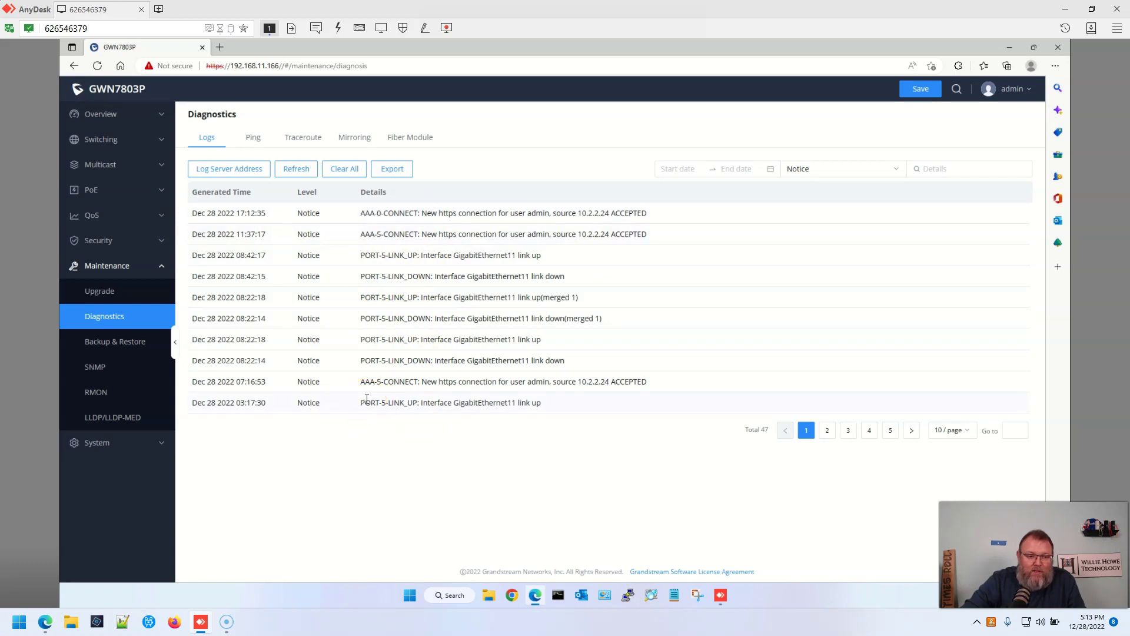
Return to Overview > System Info and save the switch's running configuration
{"action": "left_click", "coordinate": [108, 113]}
{"action": "left_click", "coordinate": [111, 139]}
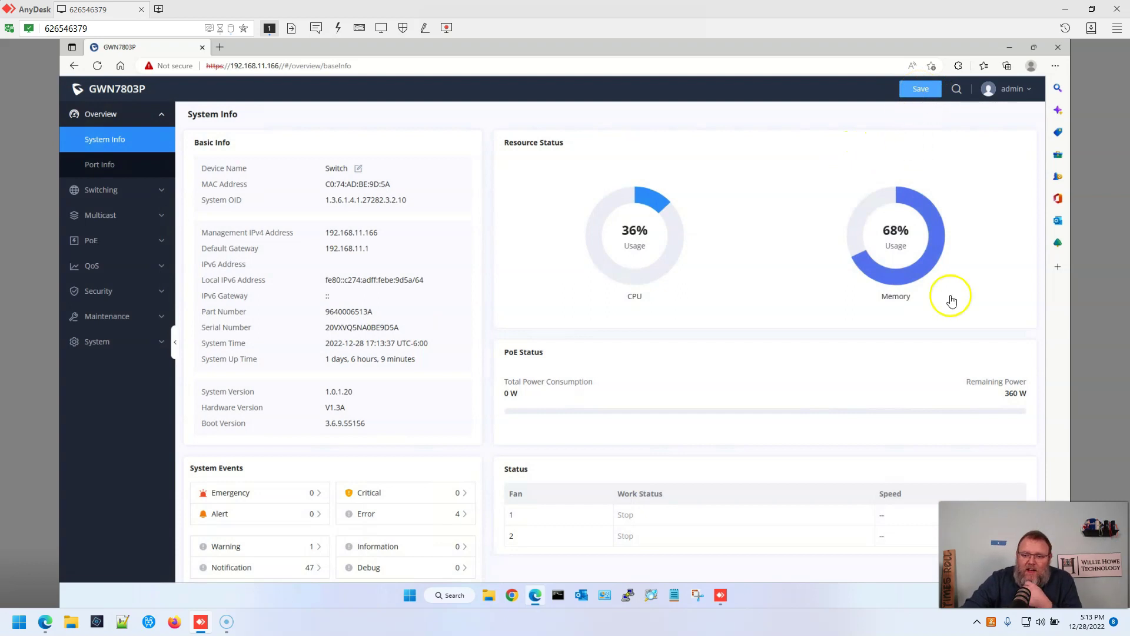
{"action": "left_click", "coordinate": [917, 97]}
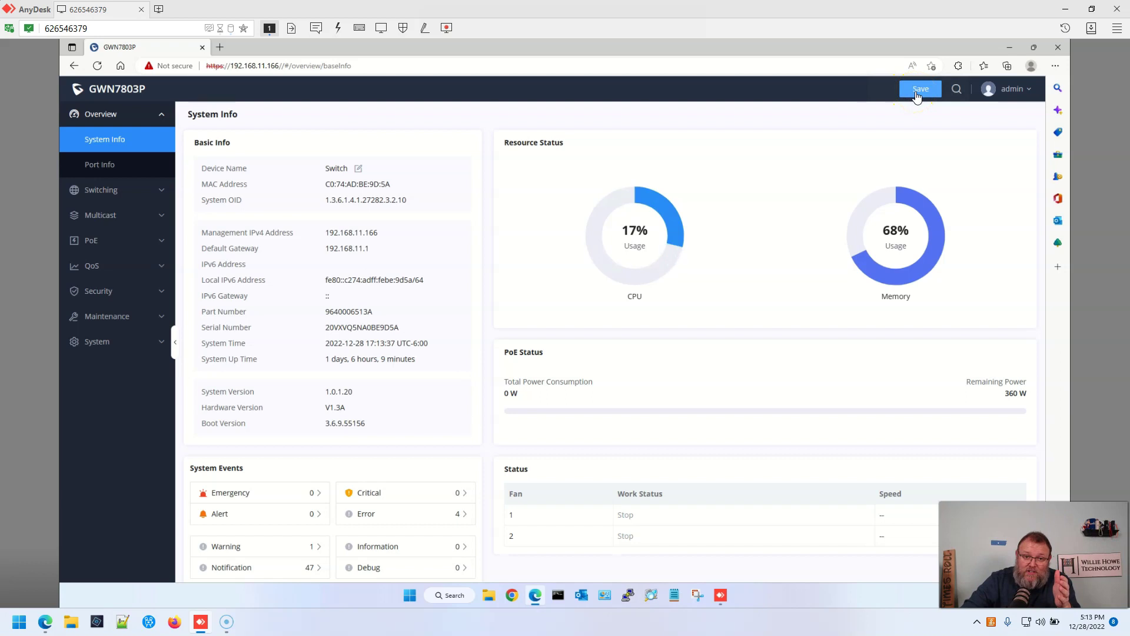
{"action": "left_click", "coordinate": [927, 101]}
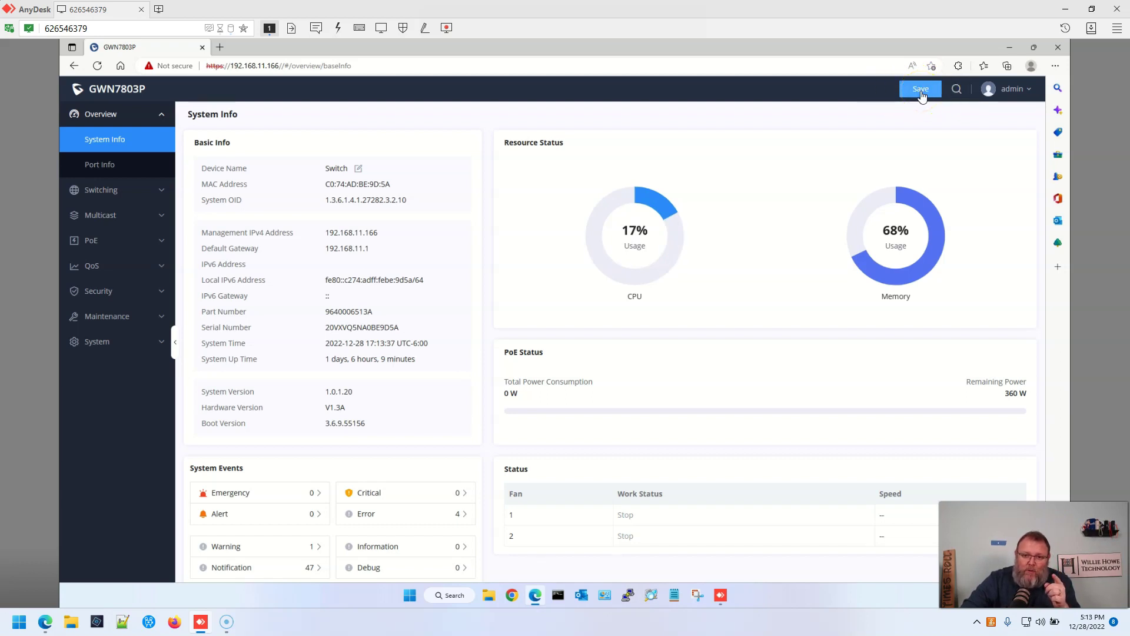
{"action": "left_click", "coordinate": [919, 97]}
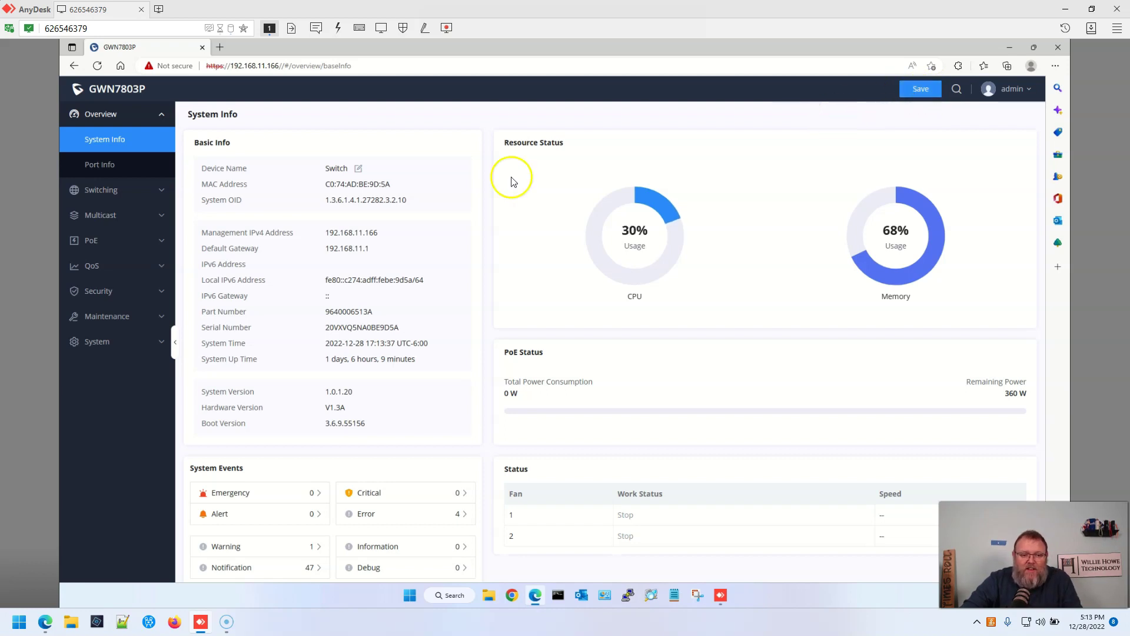
On Port Info, view port 1, then GE23: Up, Auto 1000Mbps full duplex
{"action": "left_click", "coordinate": [104, 168]}
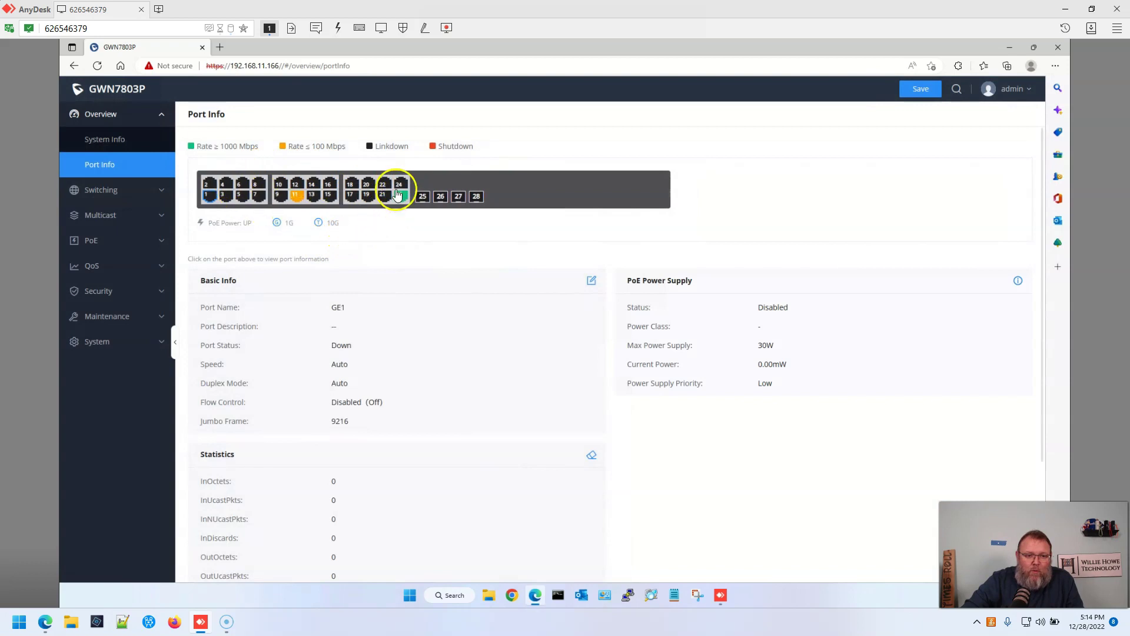
{"action": "mouse_move", "coordinate": [418, 203]}
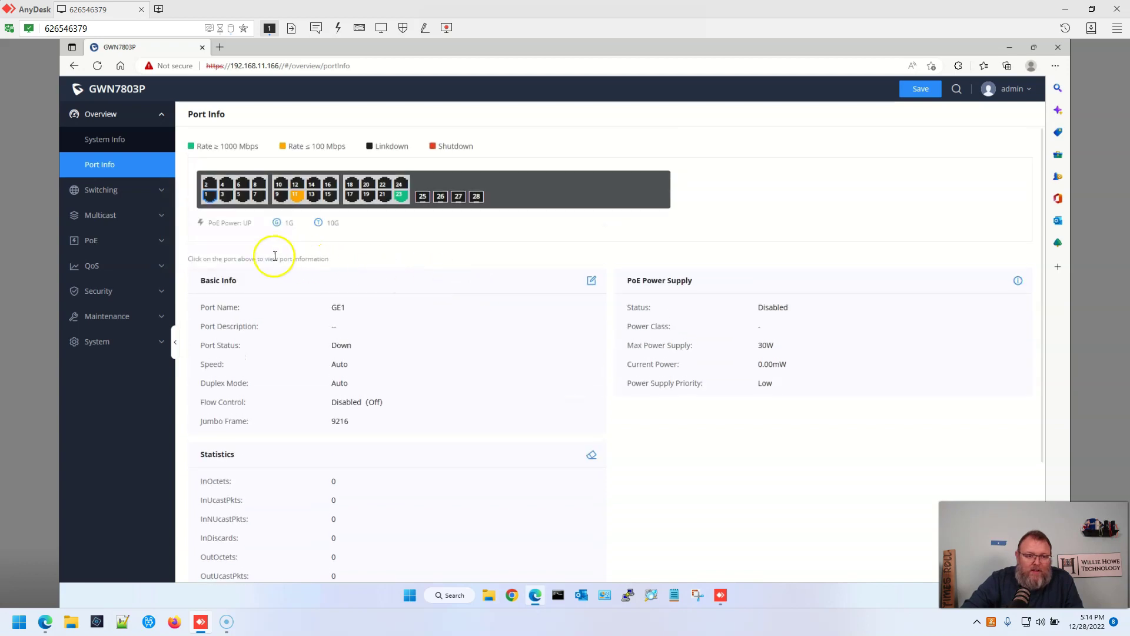
{"action": "left_click", "coordinate": [206, 195]}
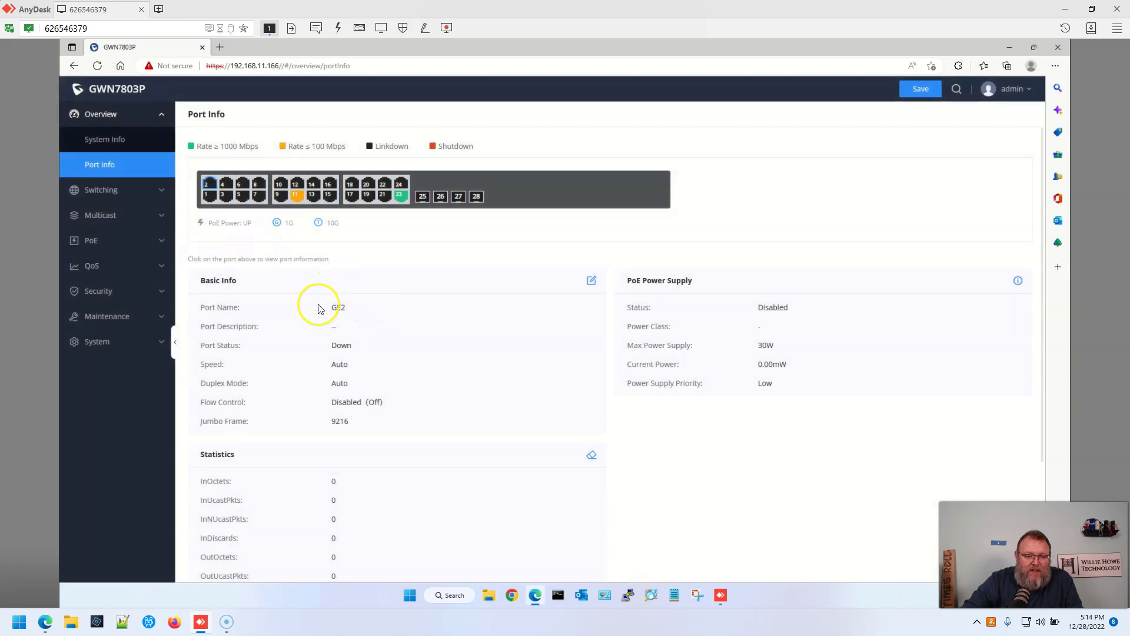
{"action": "left_click", "coordinate": [210, 200]}
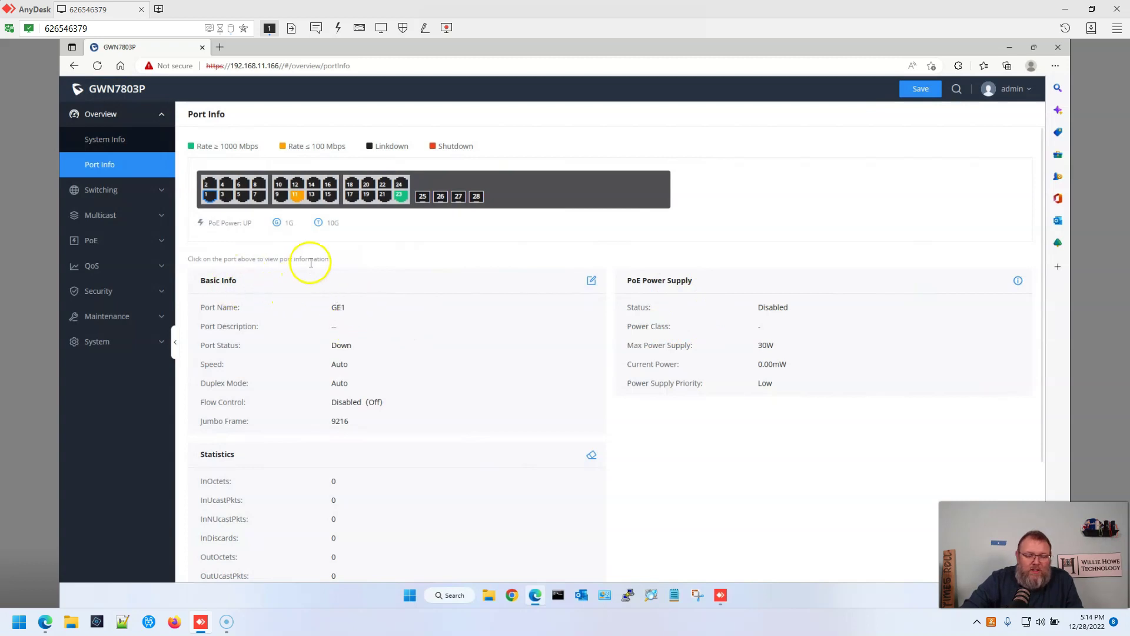
{"action": "left_click", "coordinate": [400, 200]}
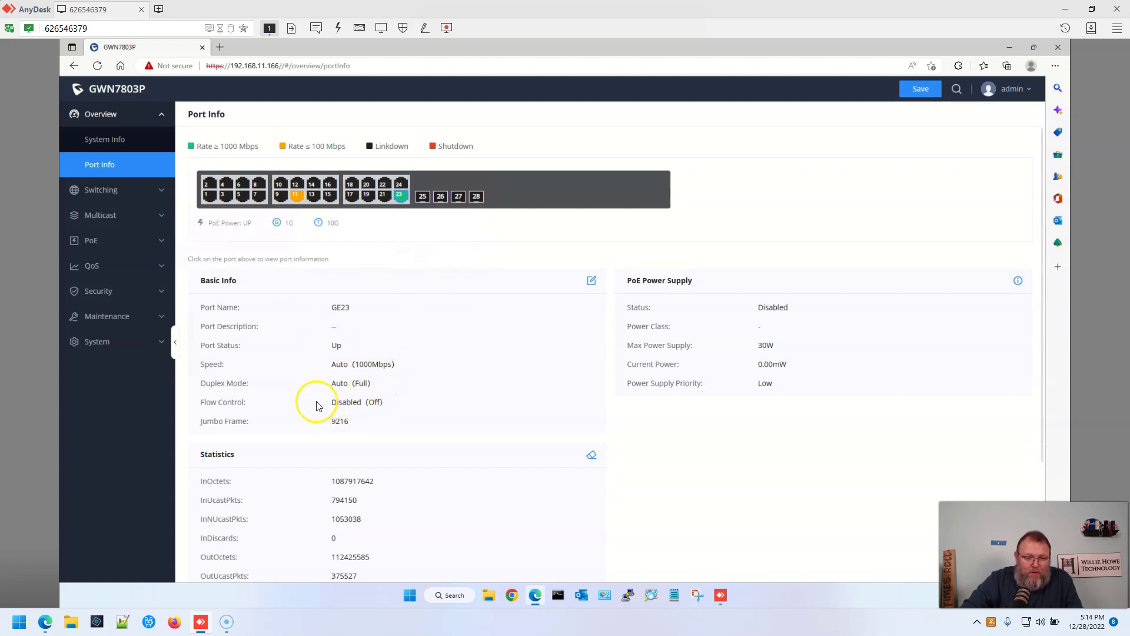
Open GE23's Basic Info edit form, cancel without changes, and return to Port Info
{"action": "left_click", "coordinate": [592, 282]}
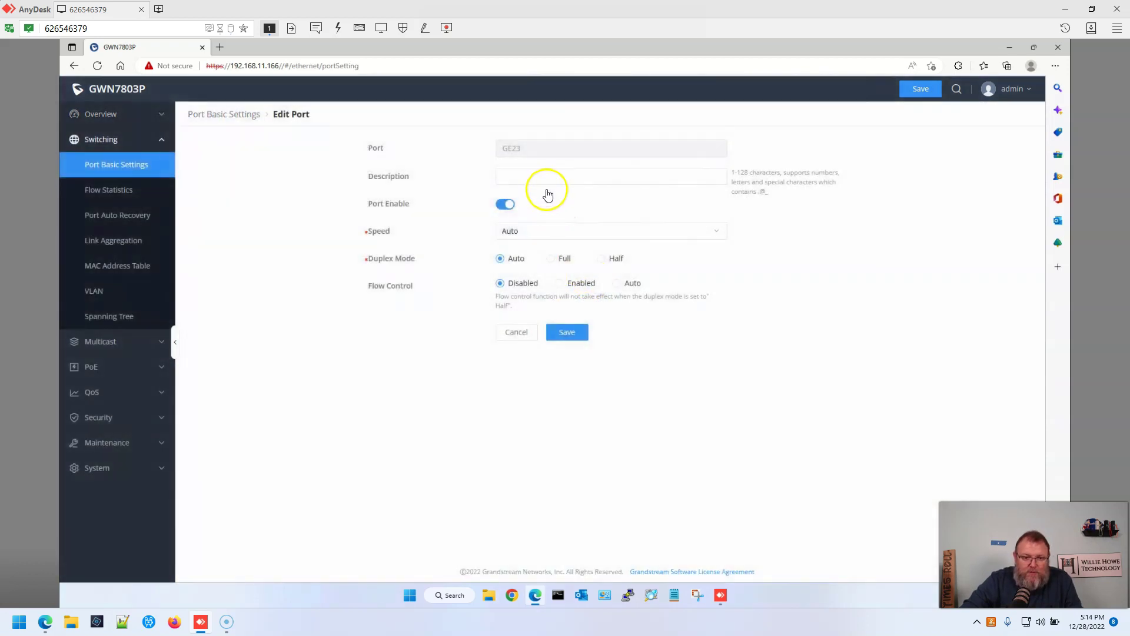
{"action": "left_click", "coordinate": [516, 333]}
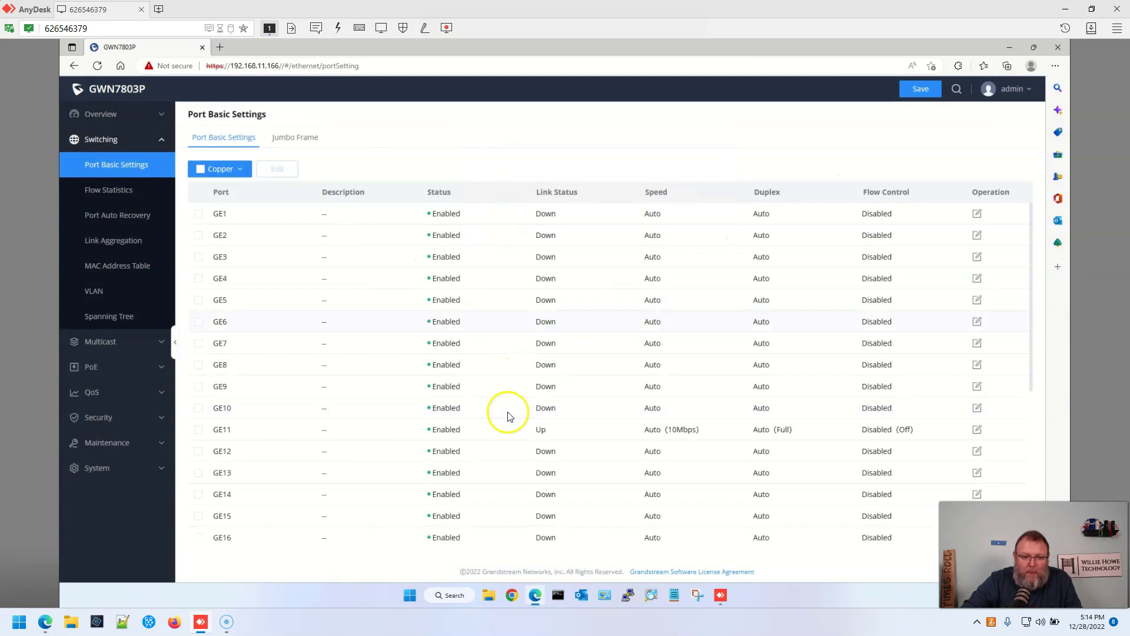
{"action": "left_click", "coordinate": [107, 115]}
{"action": "left_click", "coordinate": [100, 165]}
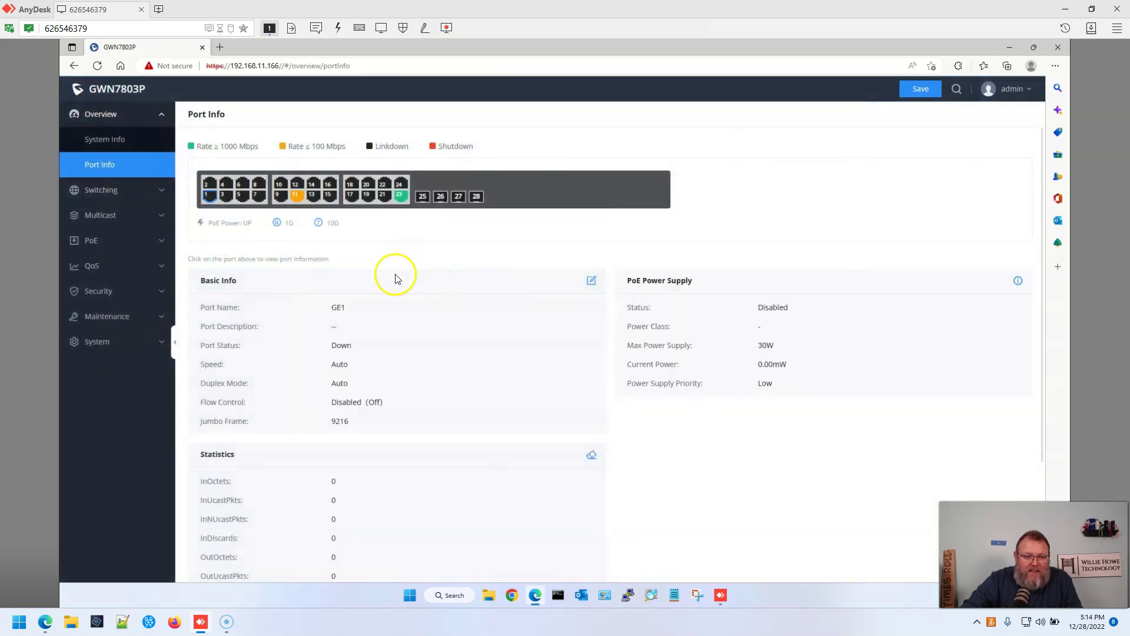
{"action": "scroll", "coordinate": [409, 378], "scroll_direction": "down", "scroll_amount": 3}
{"action": "scroll", "coordinate": [410, 378], "scroll_direction": "up", "scroll_amount": 3}
Review GE23's details, including the 9216 jumbo frame value, then go back to System Info
{"action": "mouse_move", "coordinate": [400, 193]}
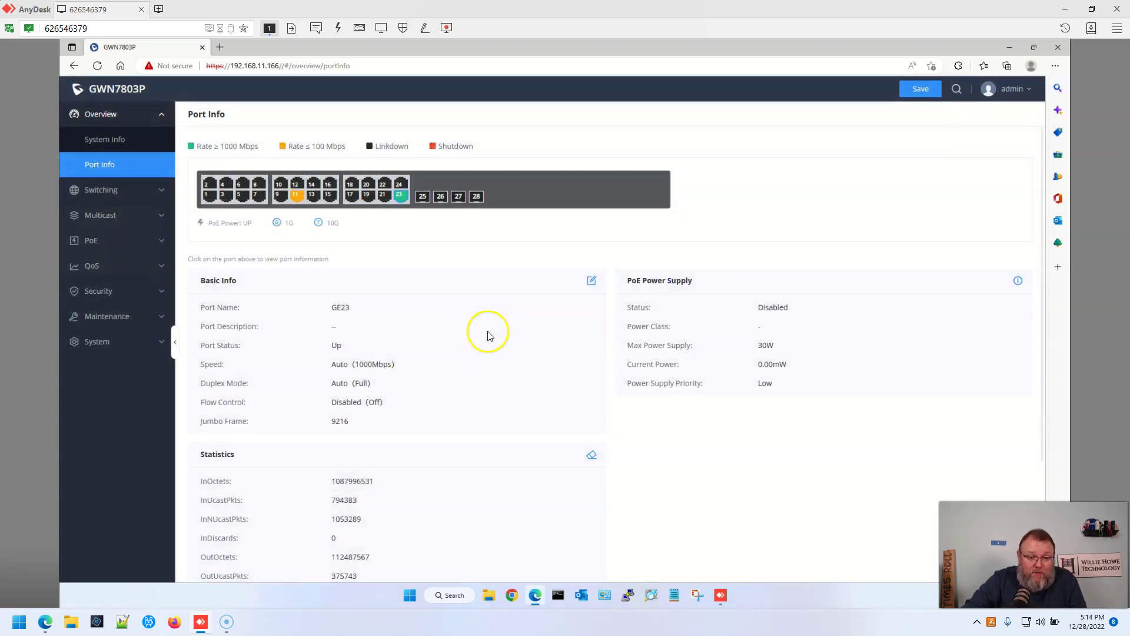
{"action": "scroll", "coordinate": [416, 407], "scroll_direction": "down", "scroll_amount": 1}
{"action": "left_click_drag", "start_coordinate": [355, 358], "coordinate": [334, 353]}
{"action": "left_click", "coordinate": [365, 358]}
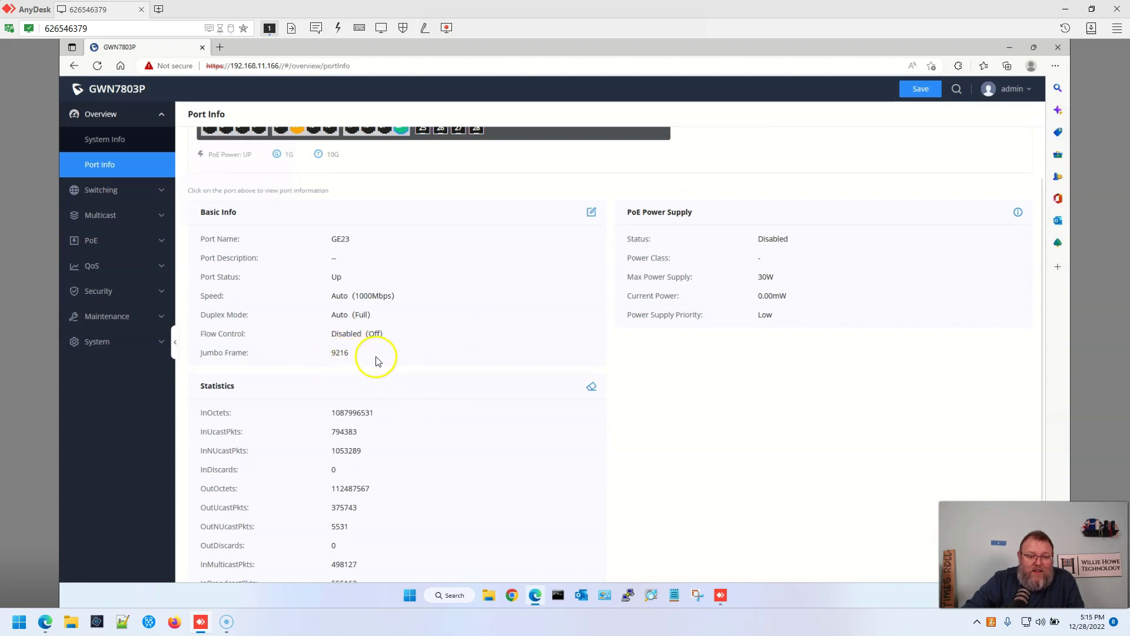
{"action": "scroll", "coordinate": [462, 379], "scroll_direction": "down", "scroll_amount": 2}
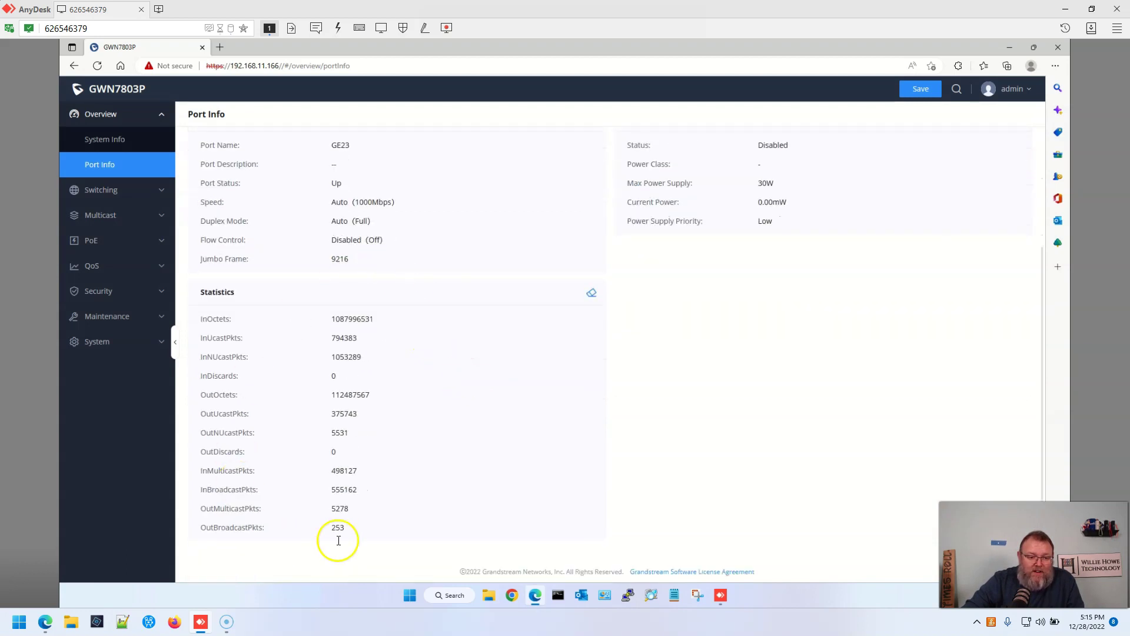
{"action": "scroll", "coordinate": [394, 435], "scroll_direction": "up", "scroll_amount": 3}
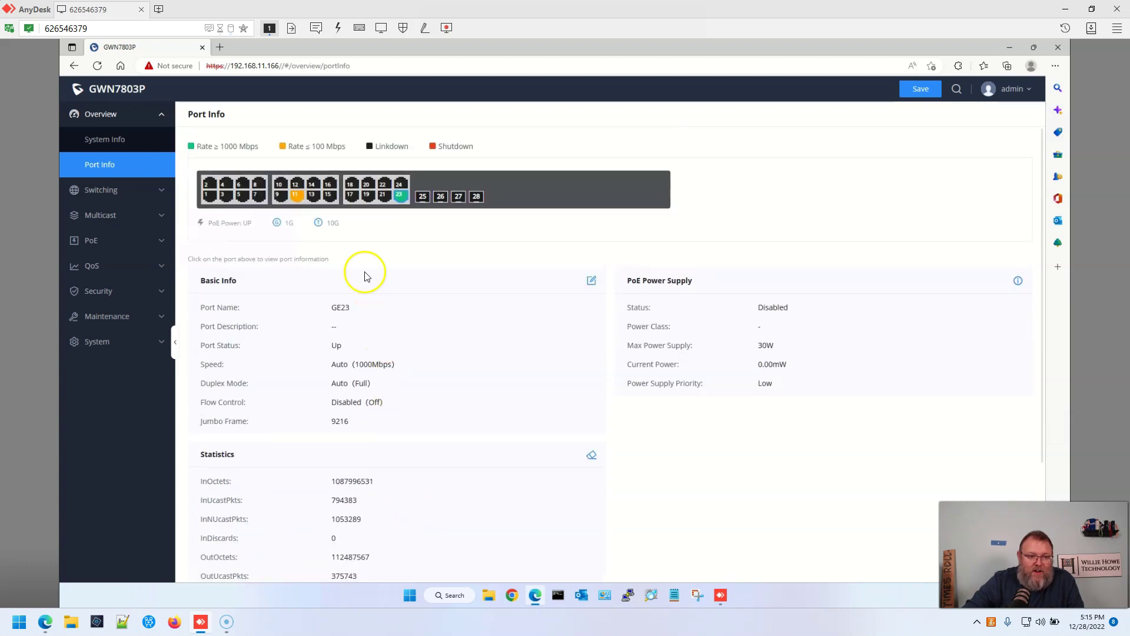
{"action": "left_click", "coordinate": [121, 140]}
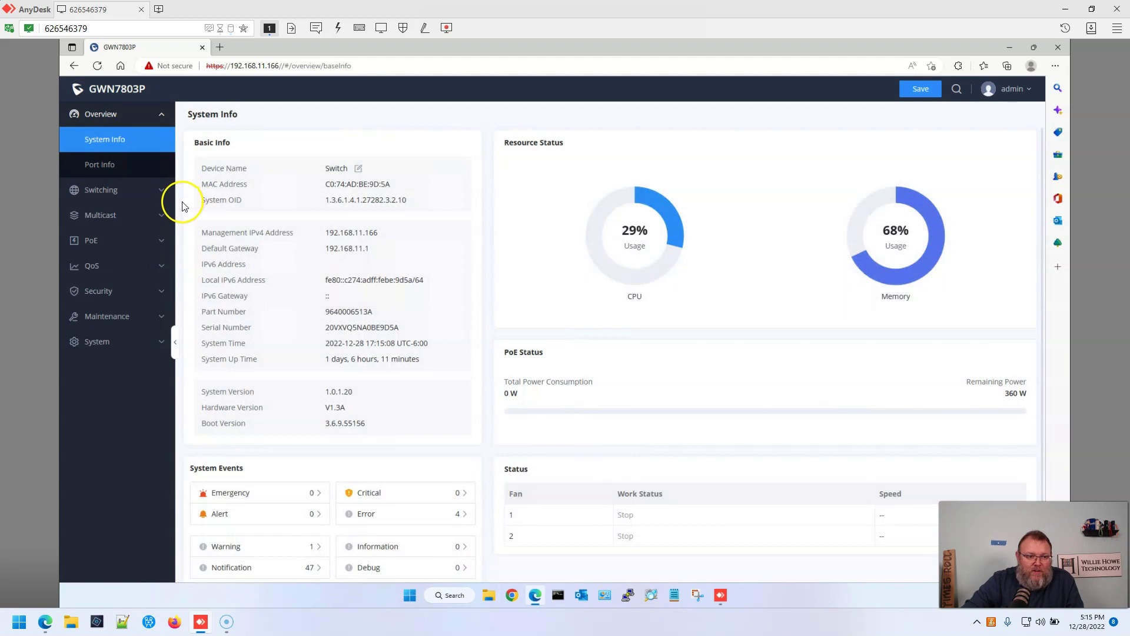
In Port Basic Settings, switch the media filter to Fiber and back to Copper, then cancel GE1's edit form
{"action": "left_click", "coordinate": [101, 191]}
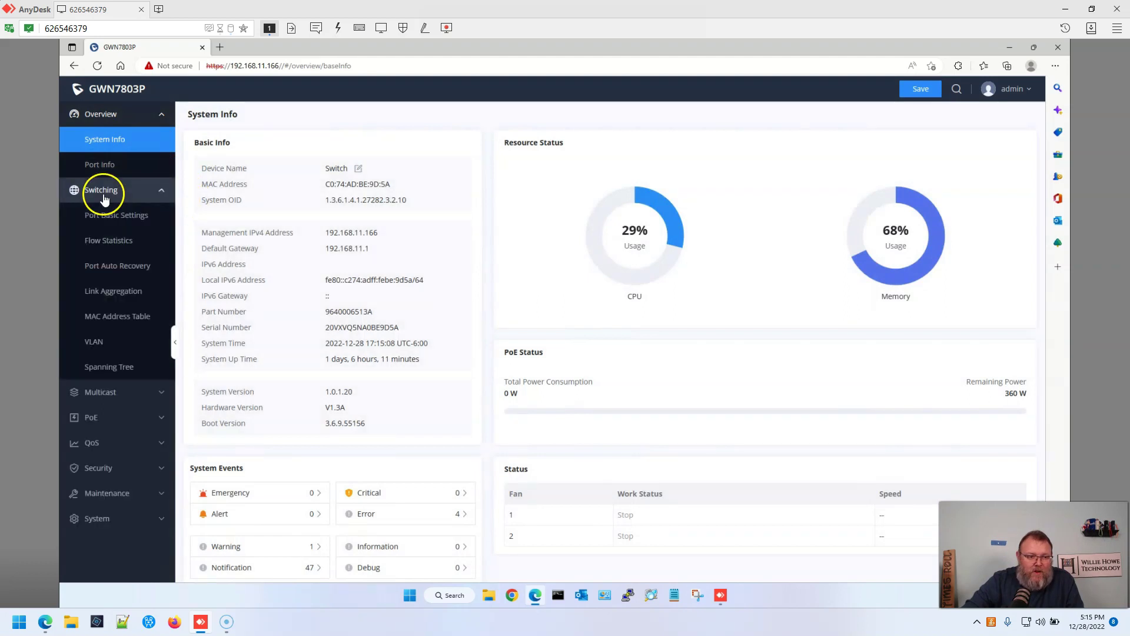
{"action": "left_click", "coordinate": [126, 221]}
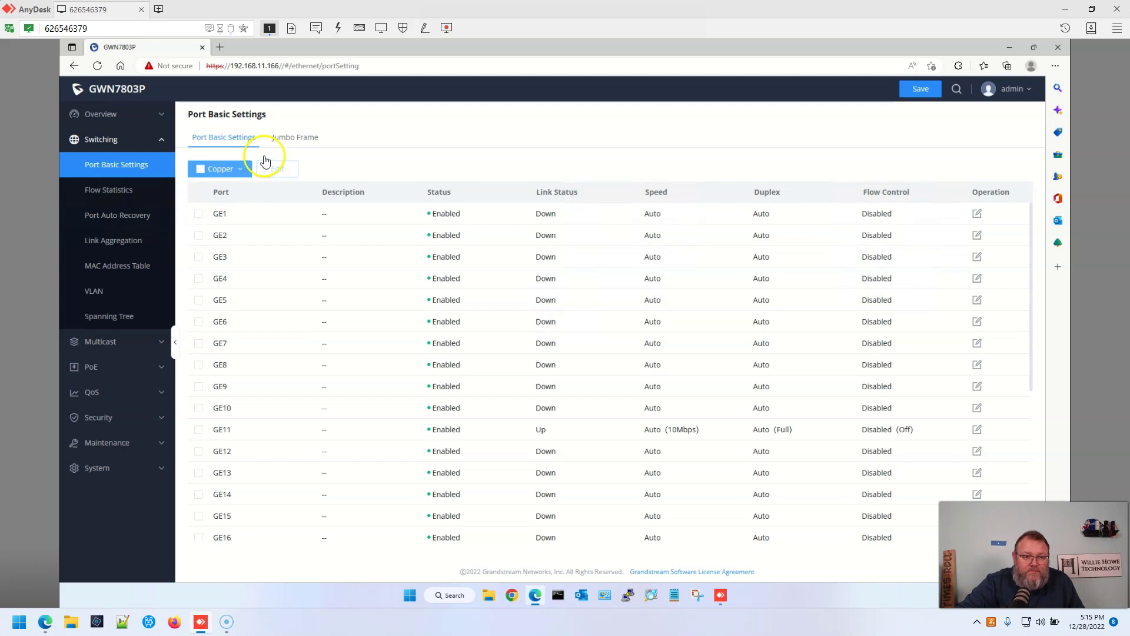
{"action": "left_click", "coordinate": [240, 170]}
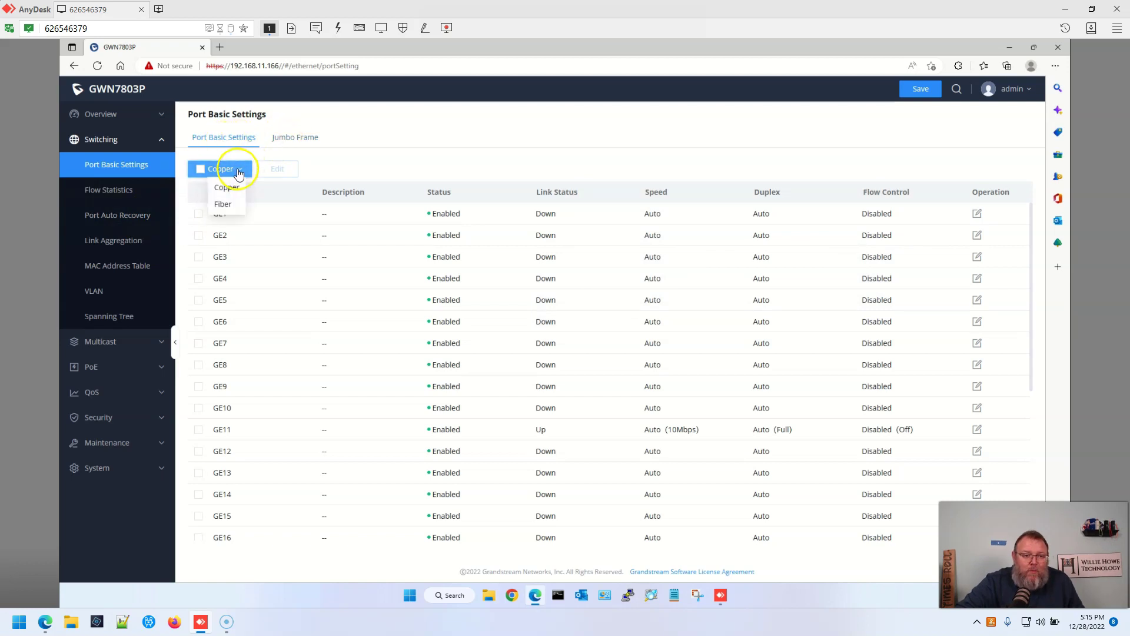
{"action": "left_click", "coordinate": [223, 205]}
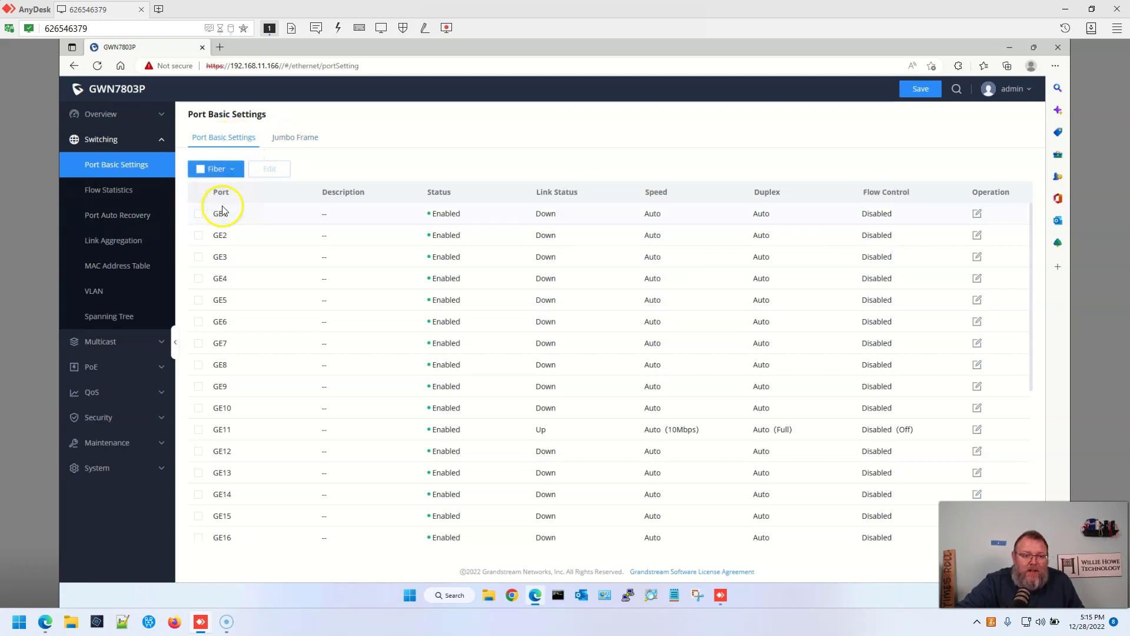
{"action": "left_click", "coordinate": [235, 172]}
{"action": "left_click", "coordinate": [228, 187]}
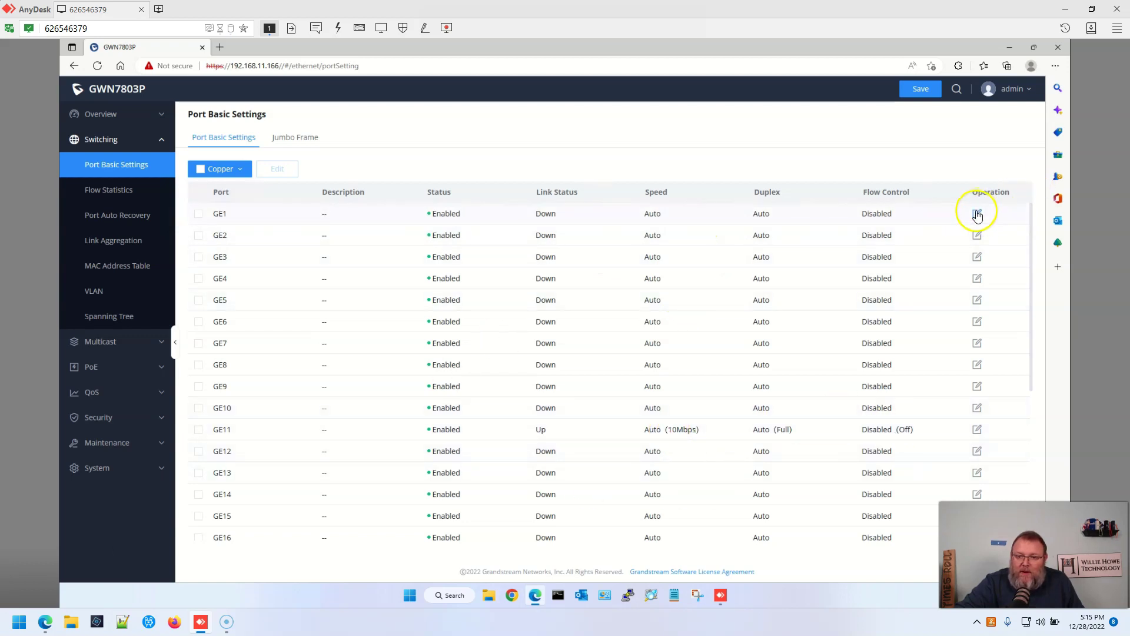
{"action": "left_click", "coordinate": [977, 214]}
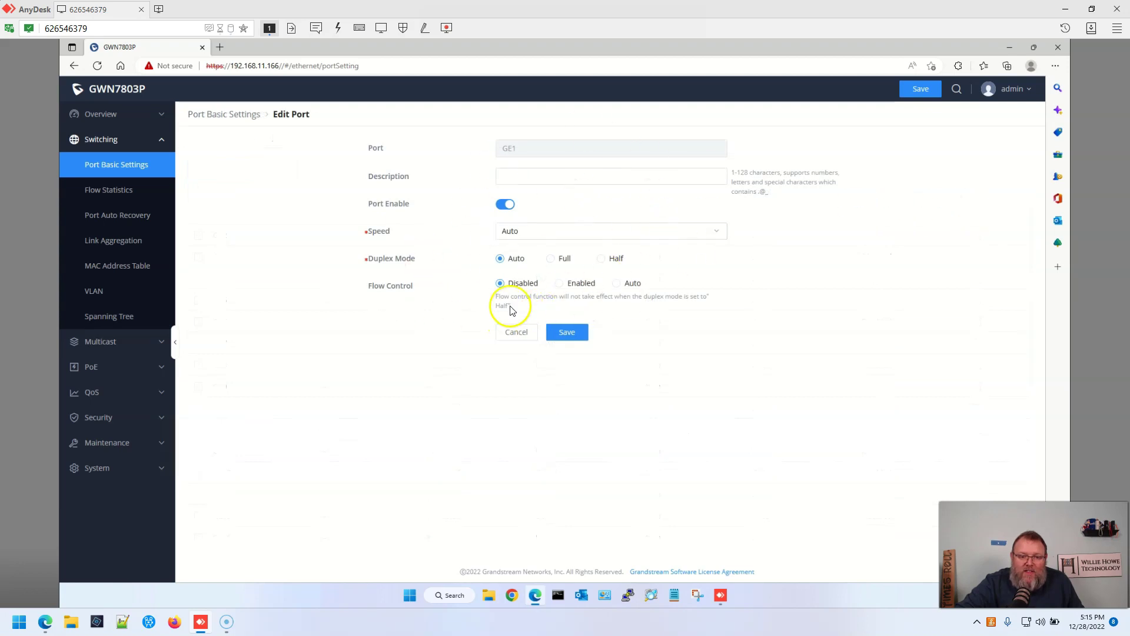
{"action": "left_click", "coordinate": [516, 332]}
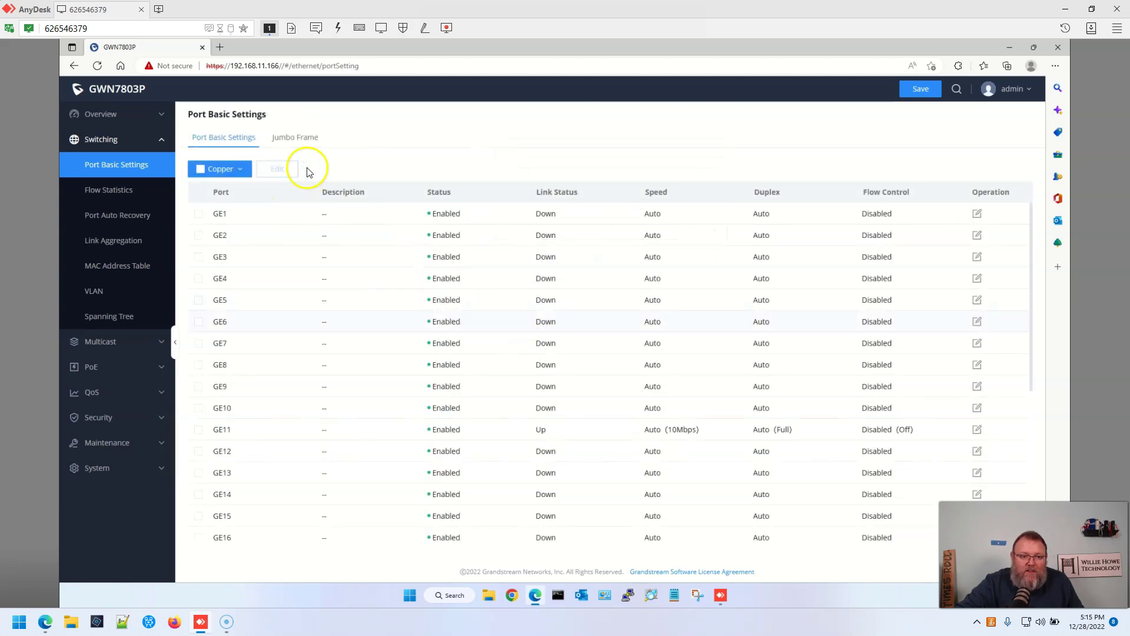
Inspect the Jumbo Frame value of 9216 (range 1518–10000) without saving
{"action": "left_click", "coordinate": [305, 139]}
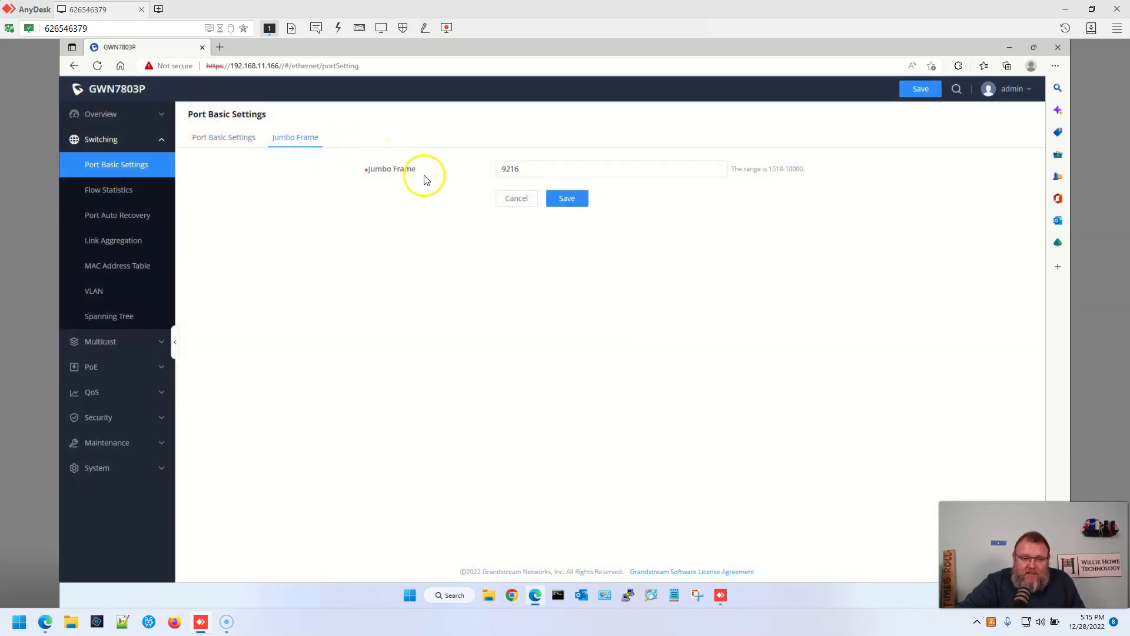
{"action": "left_click_drag", "start_coordinate": [529, 169], "coordinate": [454, 182]}
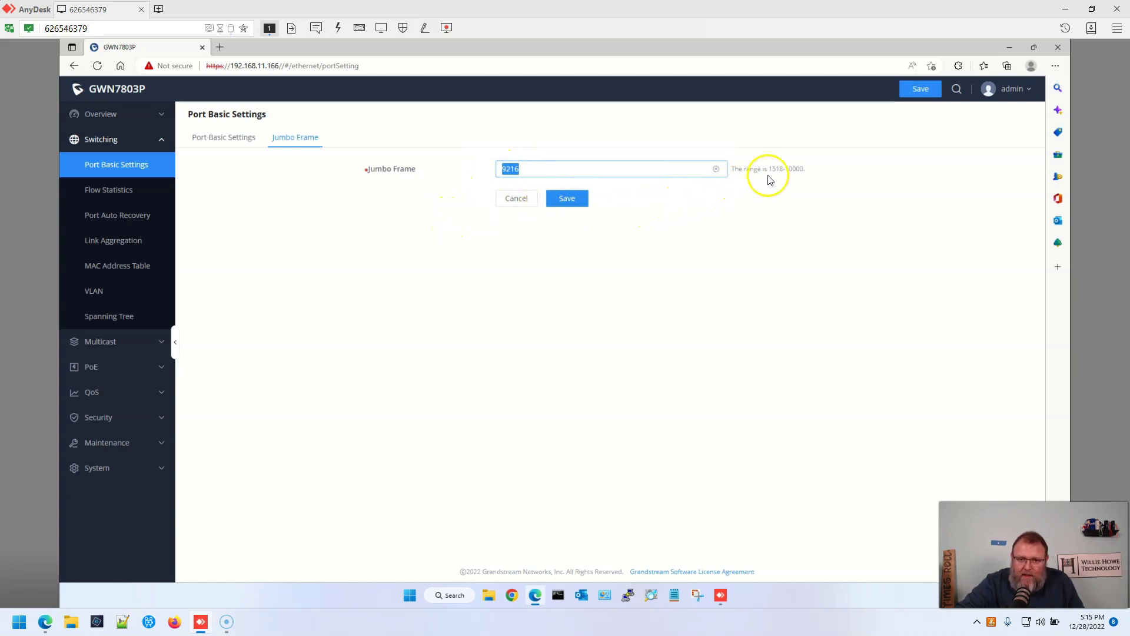
{"action": "double_click", "coordinate": [787, 169]}
{"action": "left_click", "coordinate": [771, 210]}
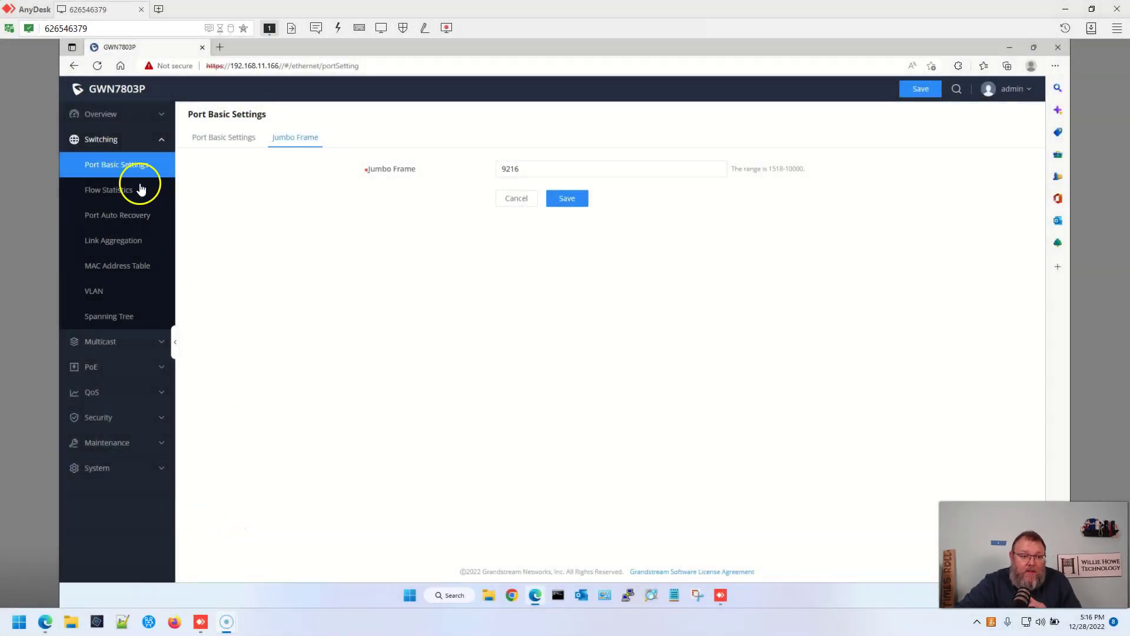
Look over the per-port flow statistics page
{"action": "left_click", "coordinate": [113, 187]}
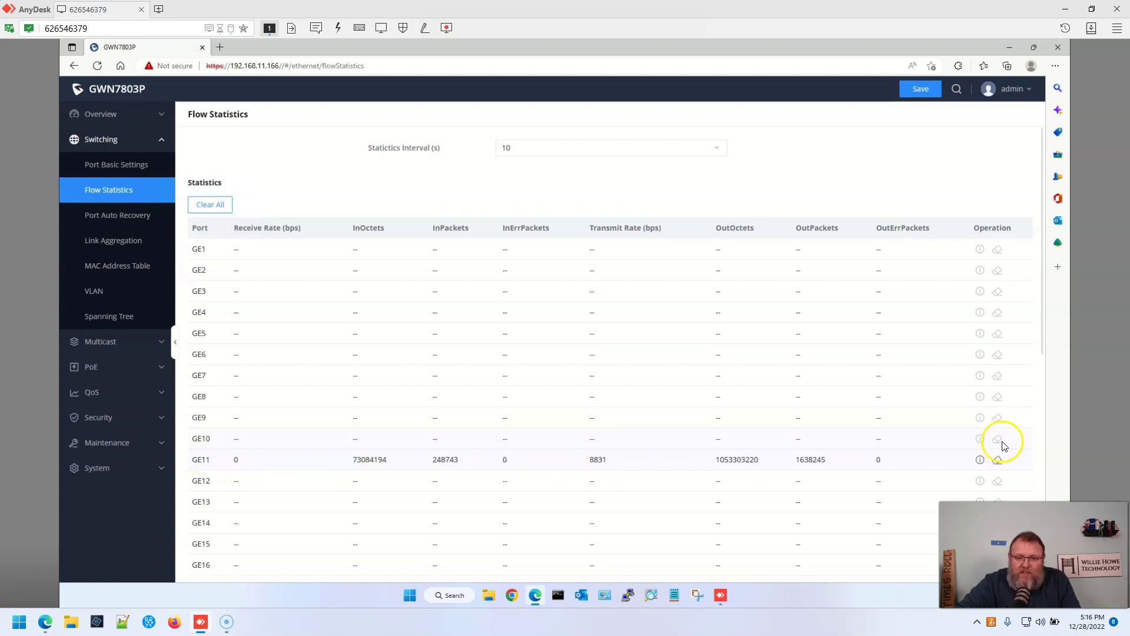
{"action": "scroll", "coordinate": [558, 382], "scroll_direction": "down", "scroll_amount": 5}
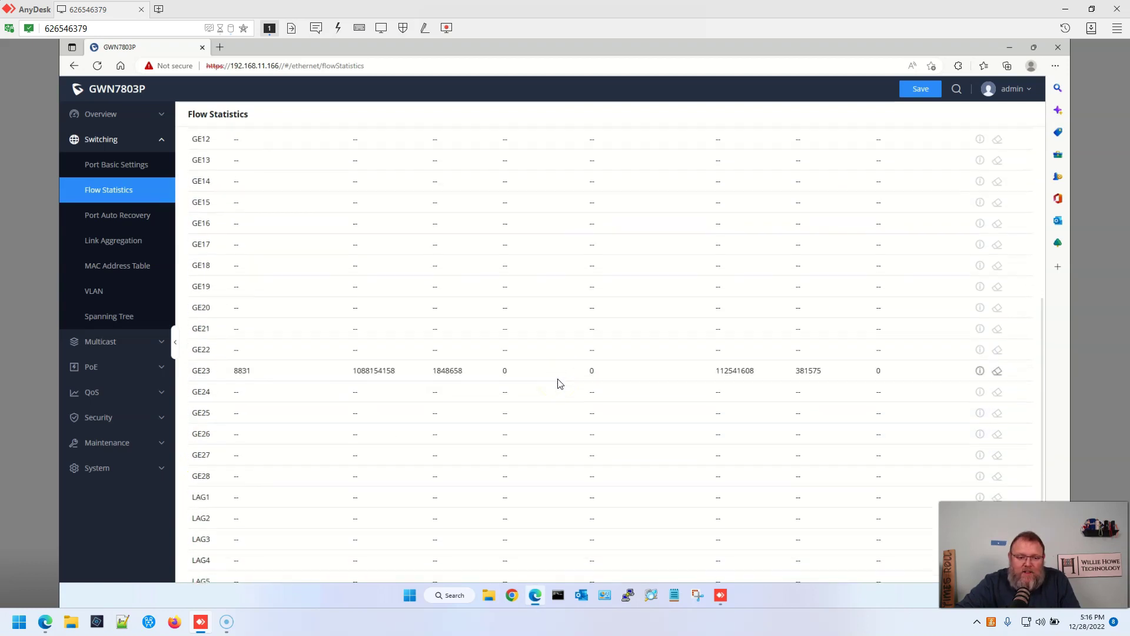
{"action": "scroll", "coordinate": [558, 384], "scroll_direction": "up", "scroll_amount": 5}
Browse Port Auto Recovery: no recovery items checked, 30 s delay, and the port list
{"action": "left_click", "coordinate": [115, 216]}
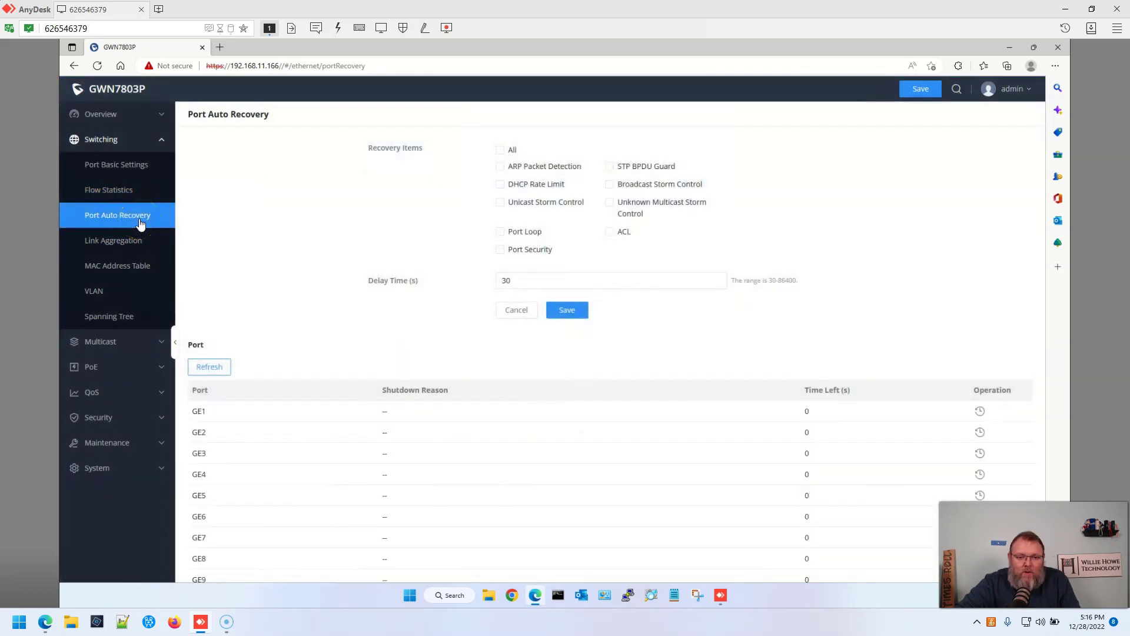
{"action": "scroll", "coordinate": [594, 392], "scroll_direction": "down", "scroll_amount": 2}
{"action": "scroll", "coordinate": [594, 393], "scroll_direction": "down", "scroll_amount": 4}
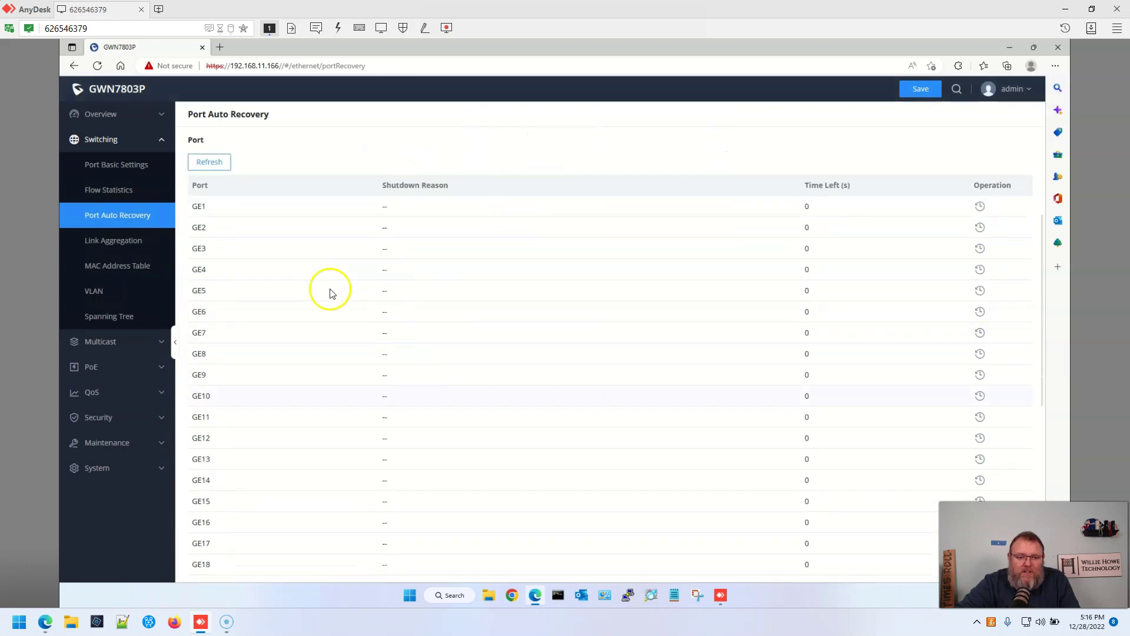
{"action": "scroll", "coordinate": [449, 479], "scroll_direction": "up", "scroll_amount": 5}
{"action": "scroll", "coordinate": [453, 483], "scroll_direction": "up", "scroll_amount": 1}
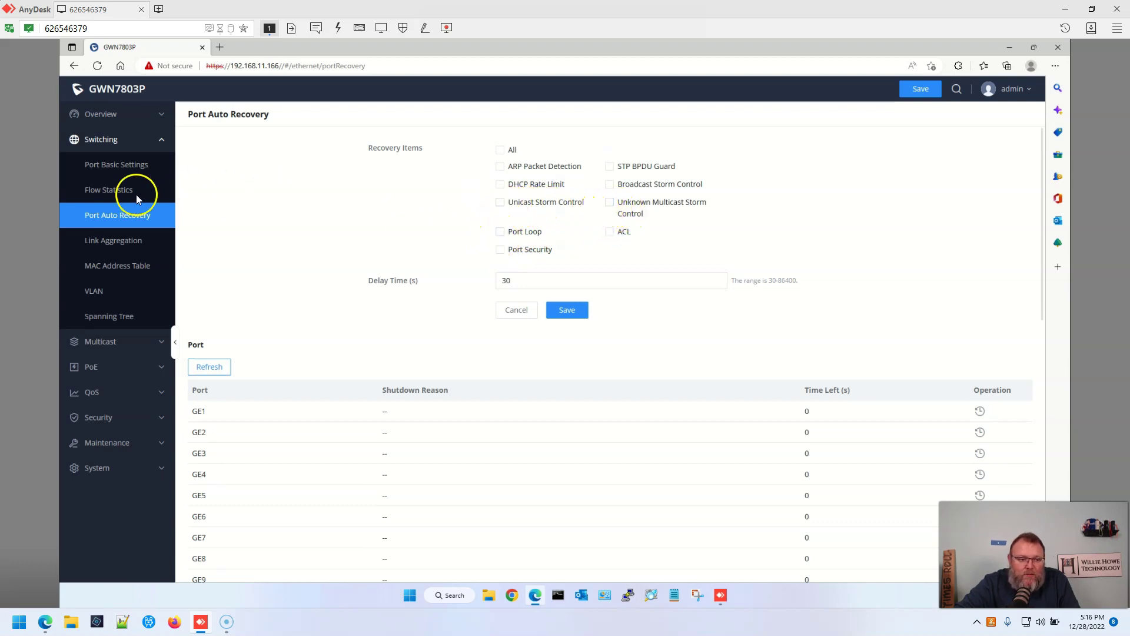
View Link Aggregation's Port Settings and LACP tabs, then the MAC Address Table's GE23 entries
{"action": "left_click", "coordinate": [112, 241]}
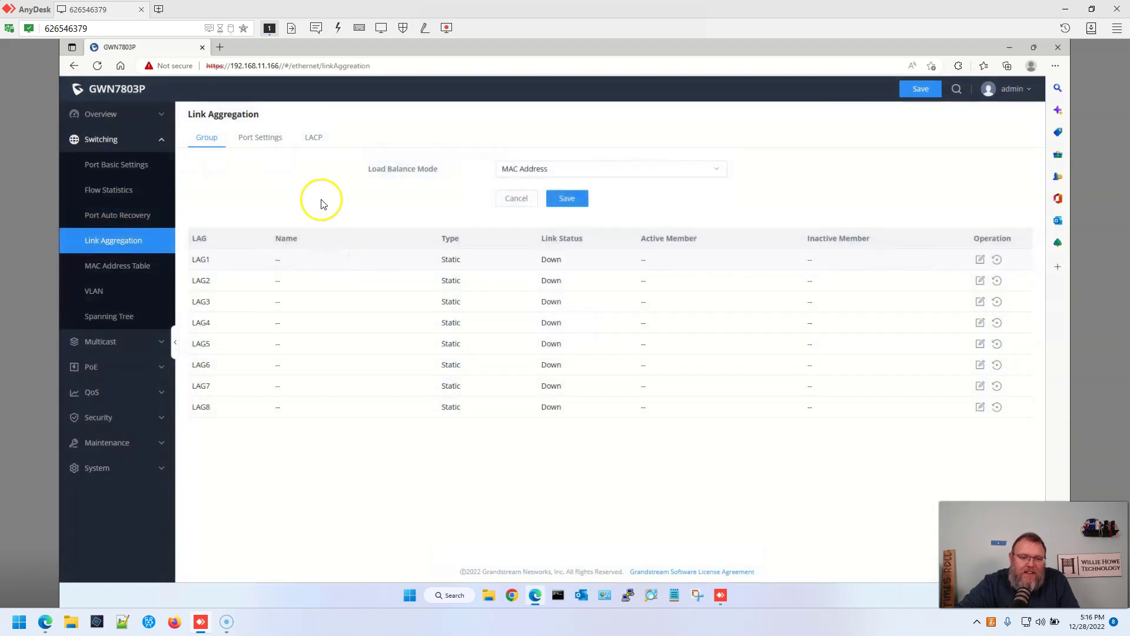
{"action": "left_click", "coordinate": [259, 139]}
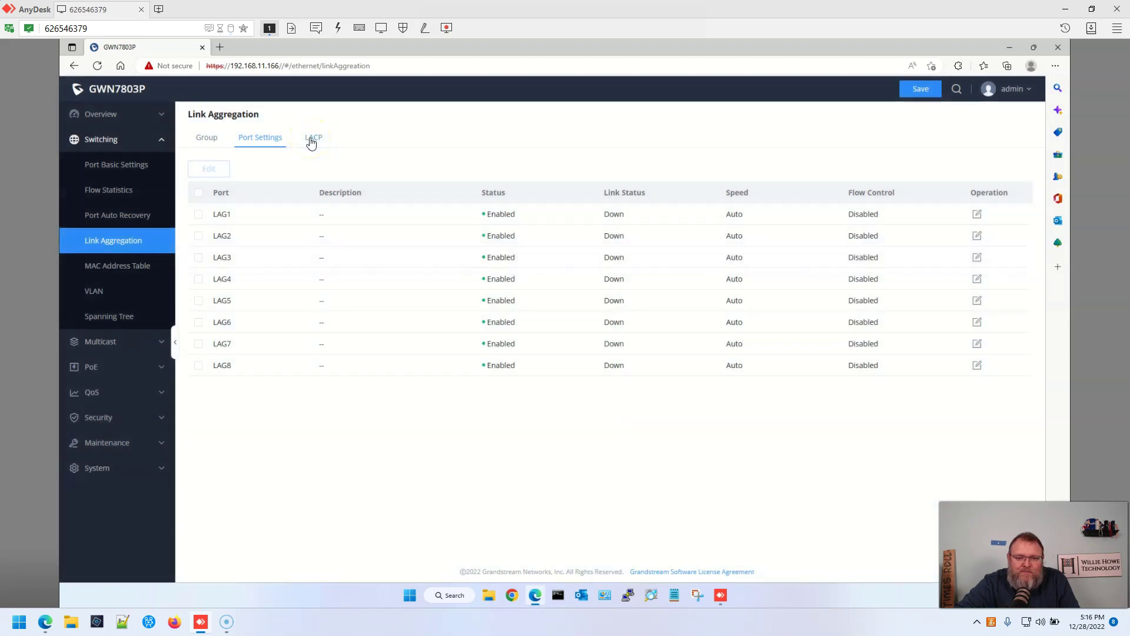
{"action": "left_click", "coordinate": [311, 142]}
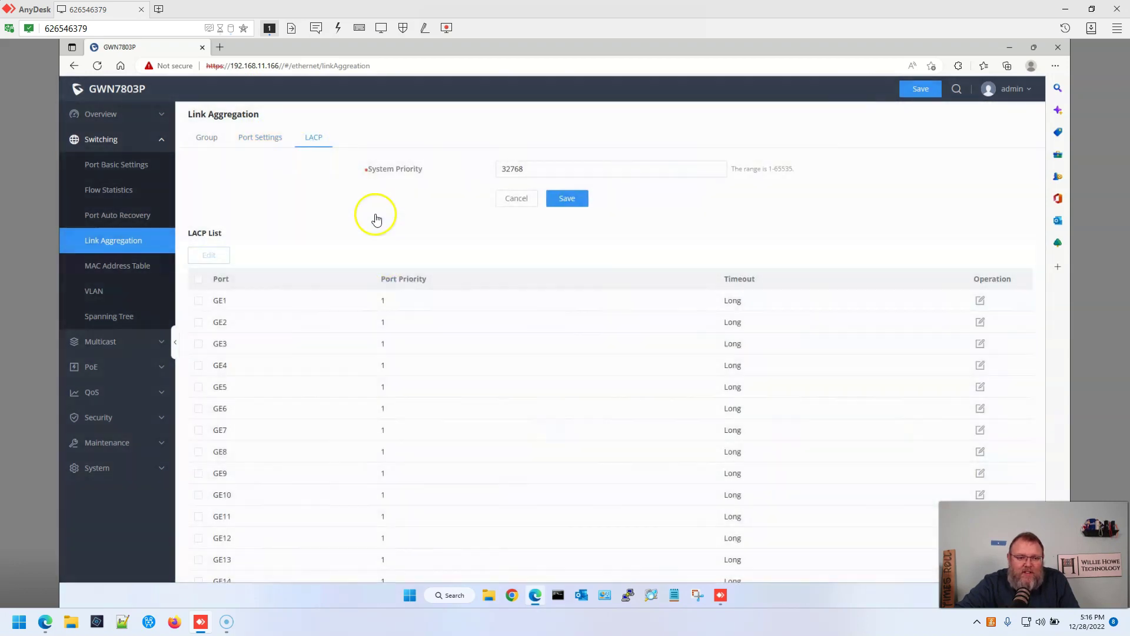
{"action": "scroll", "coordinate": [416, 429], "scroll_direction": "down", "scroll_amount": 5}
{"action": "scroll", "coordinate": [416, 429], "scroll_direction": "up", "scroll_amount": 5}
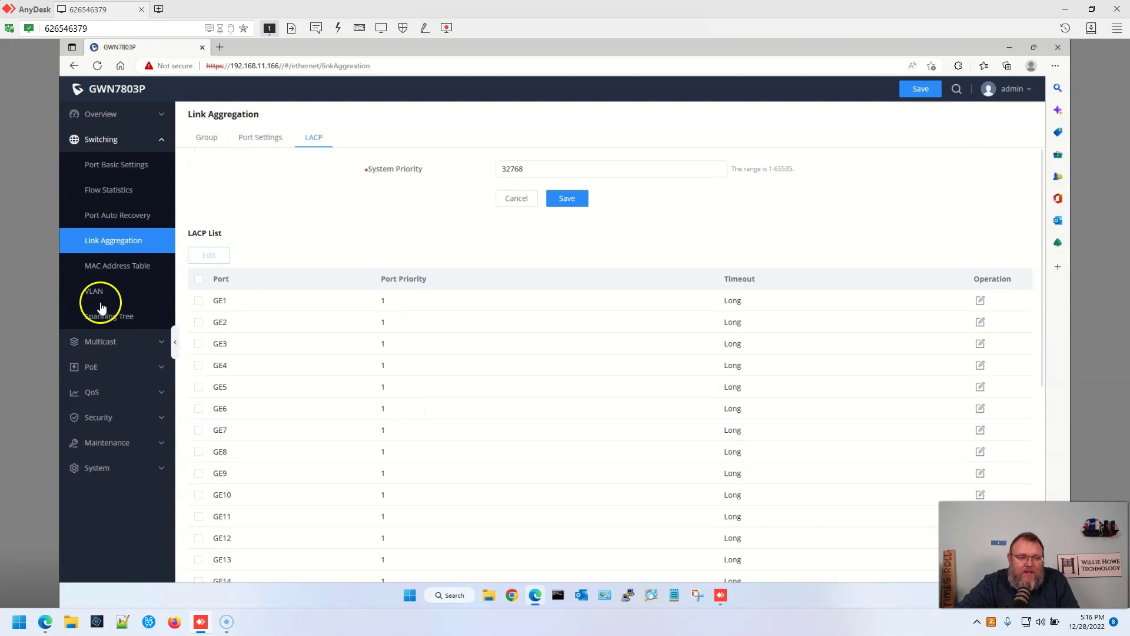
{"action": "left_click", "coordinate": [106, 265]}
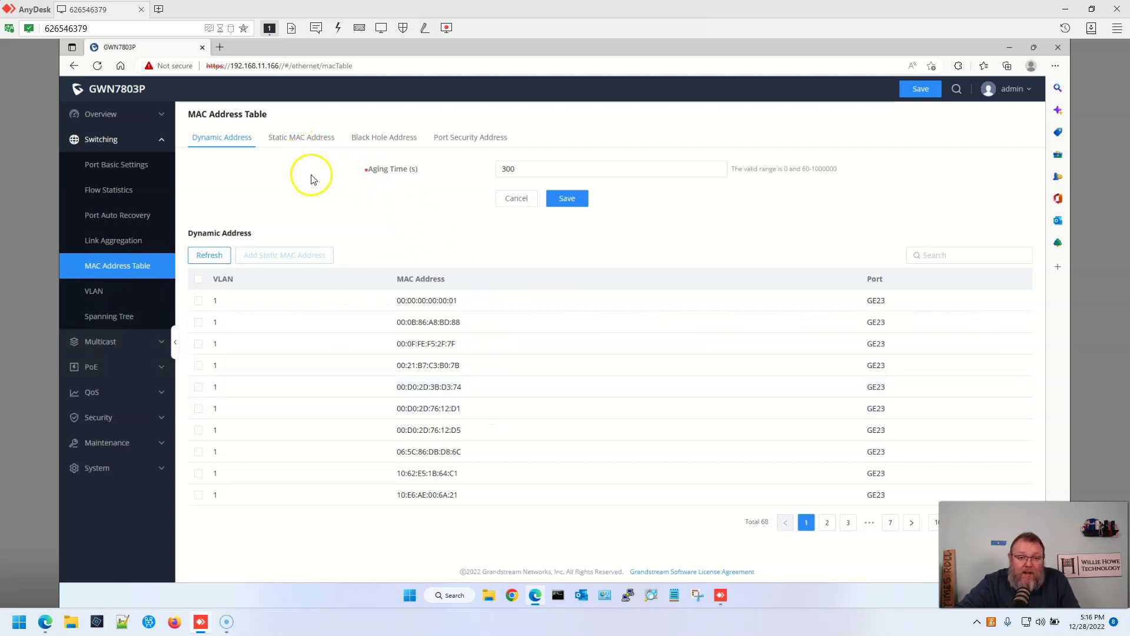
{"action": "left_click", "coordinate": [463, 138]}
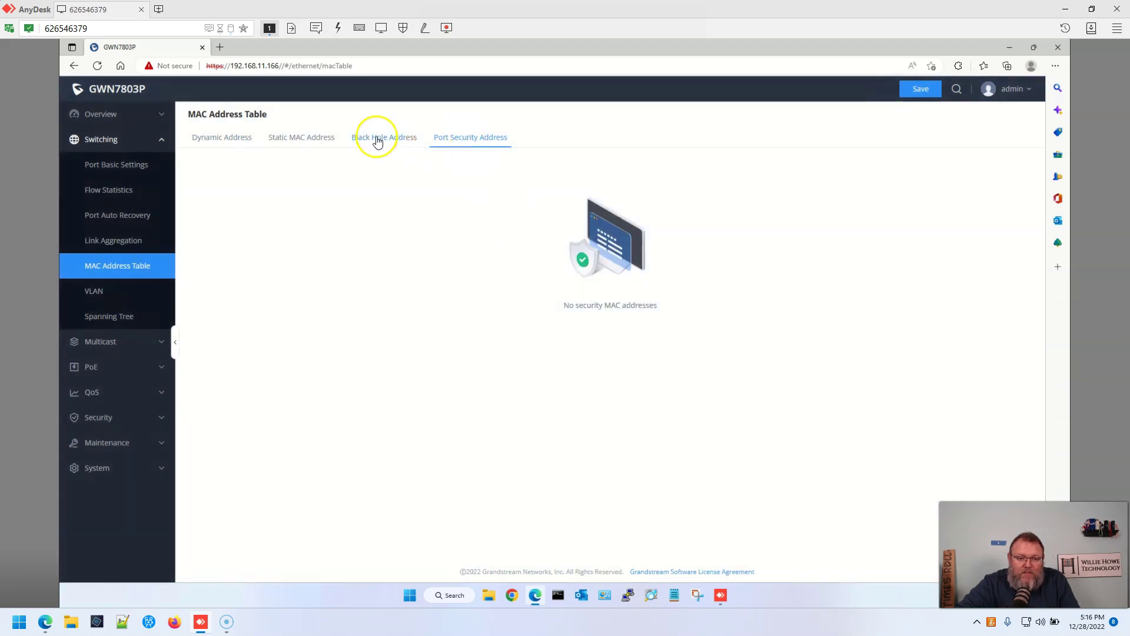
{"action": "left_click", "coordinate": [376, 137]}
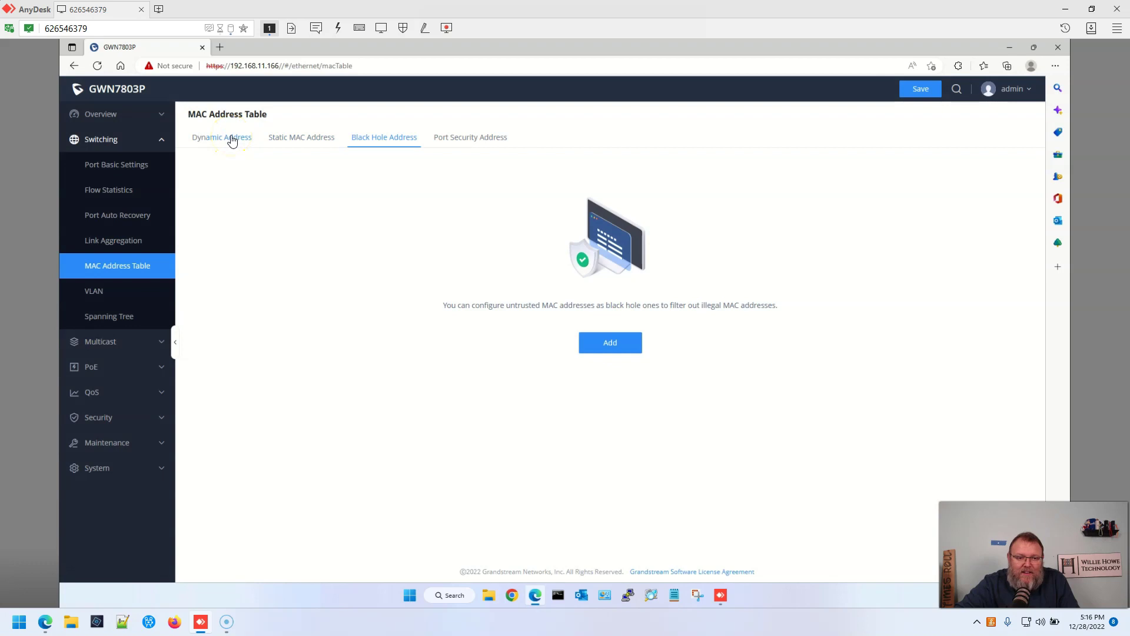
{"action": "left_click", "coordinate": [233, 140]}
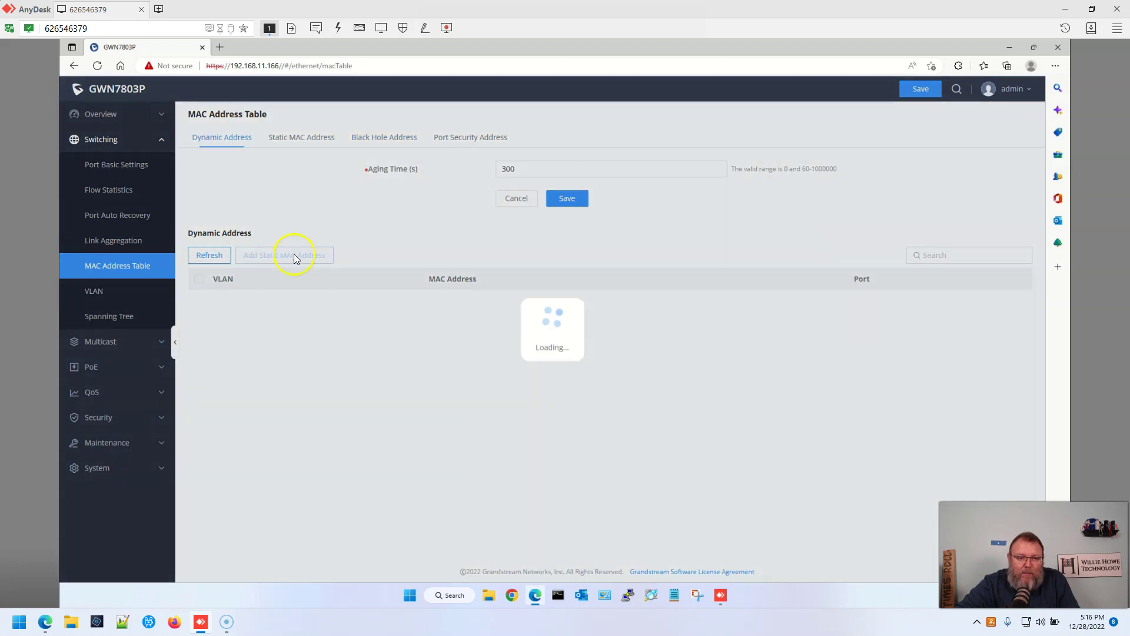
Add VLAN ID 6 on the Switching > VLAN page, which gets description VLAN0006
{"action": "left_click", "coordinate": [84, 292]}
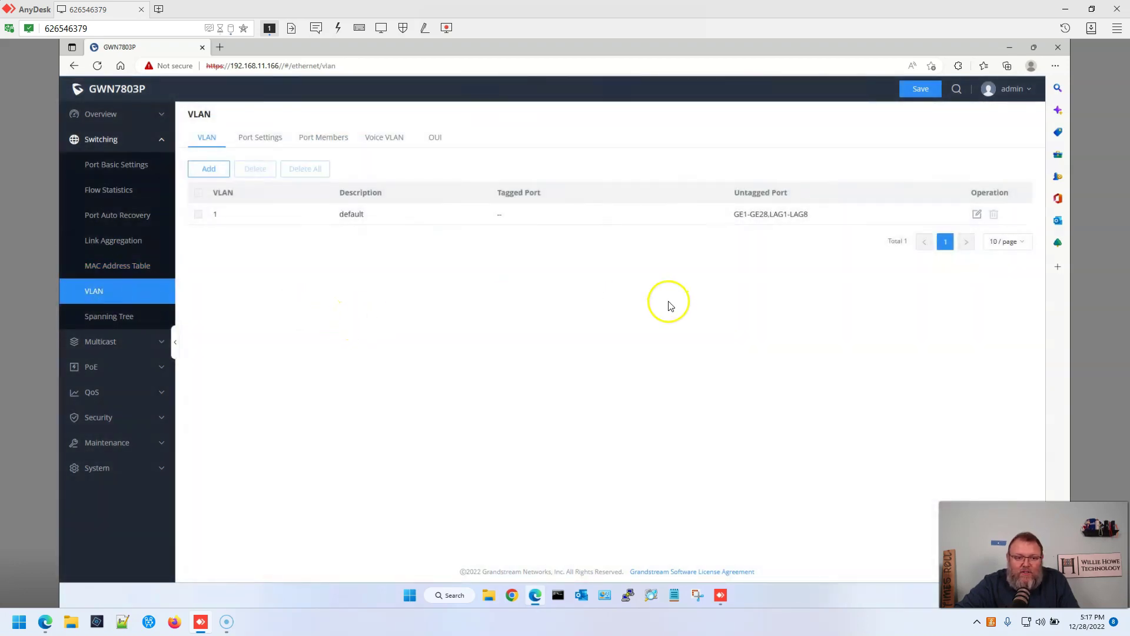
{"action": "left_click", "coordinate": [213, 170]}
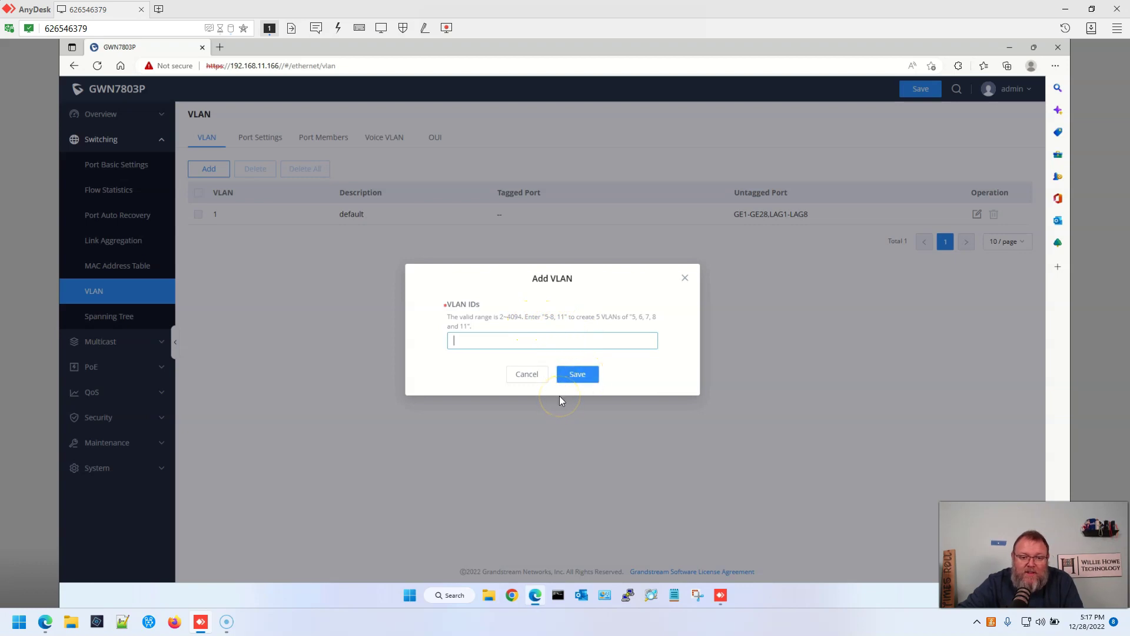
{"action": "left_click", "coordinate": [516, 347]}
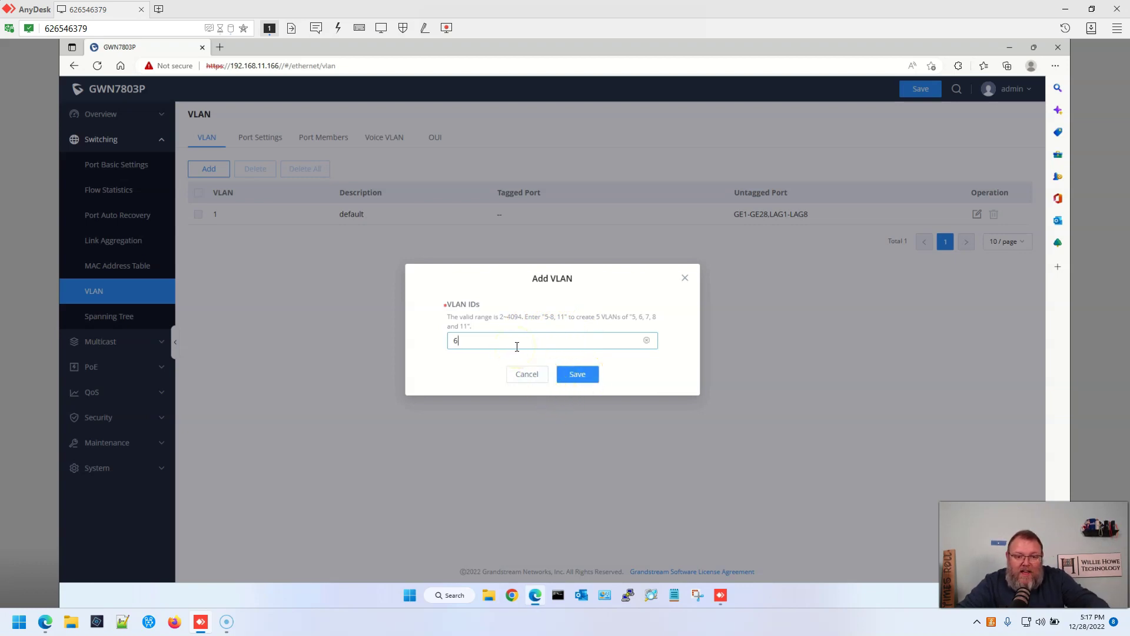
{"action": "left_click", "coordinate": [575, 375]}
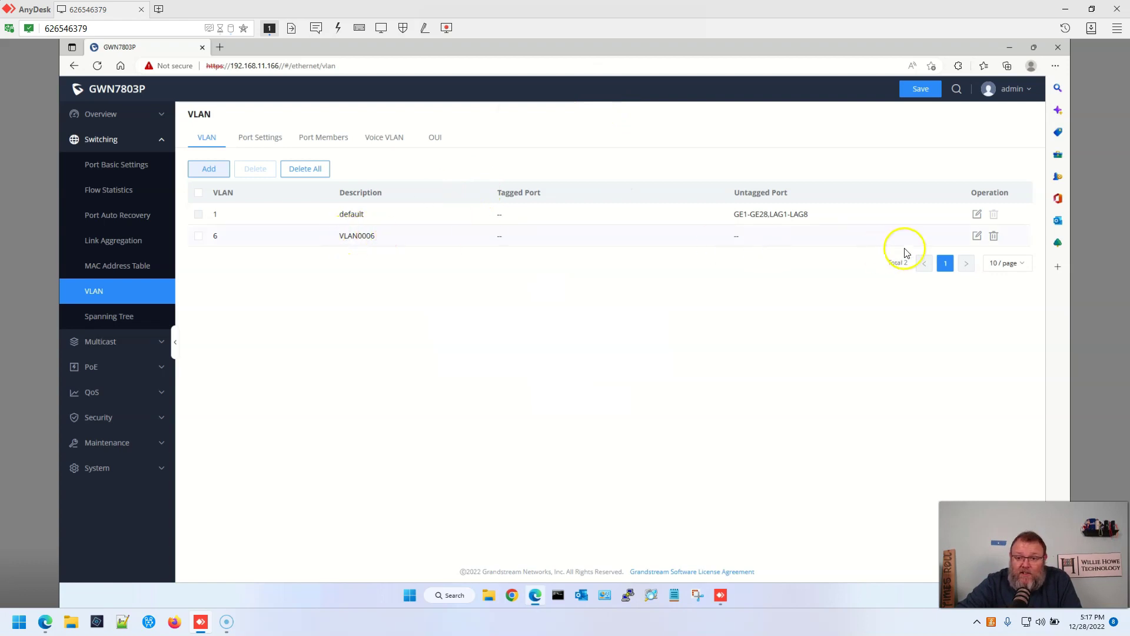
Set VLAN 6's member type to Tagged All, tagging GE1–GE28 and LAG1–LAG8
{"action": "left_click", "coordinate": [978, 236]}
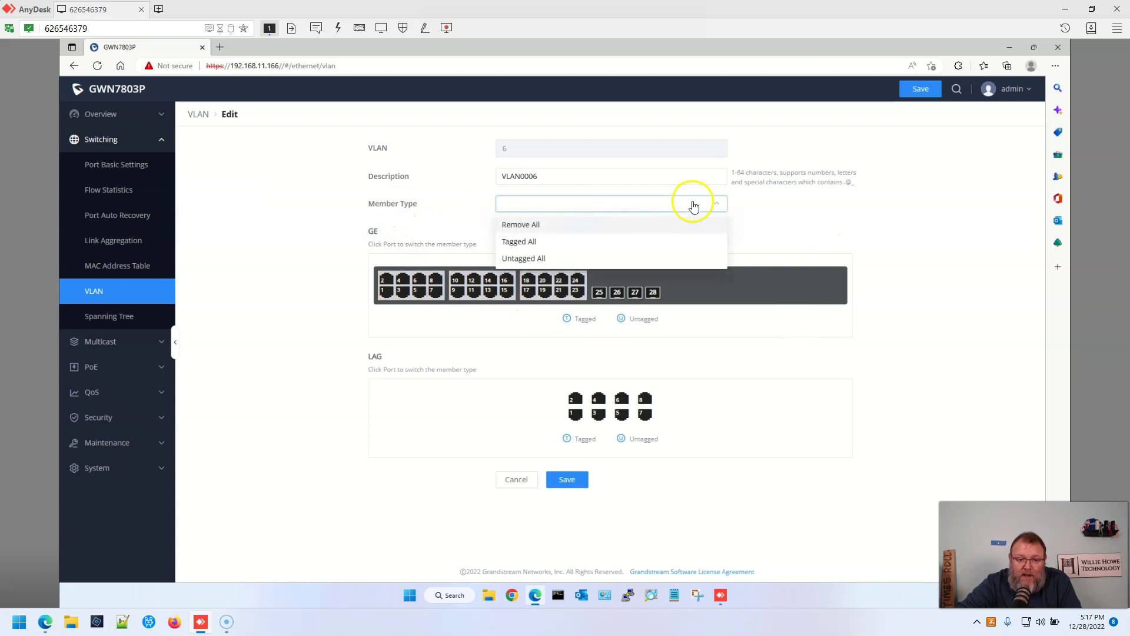
{"action": "left_click", "coordinate": [533, 241]}
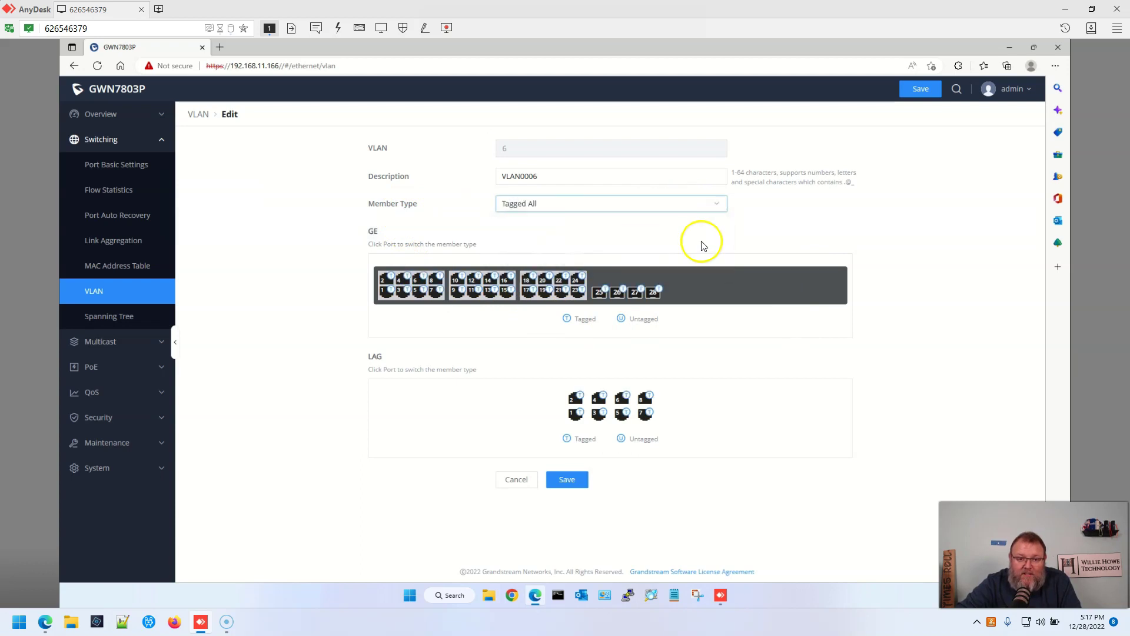
{"action": "left_click", "coordinate": [631, 205]}
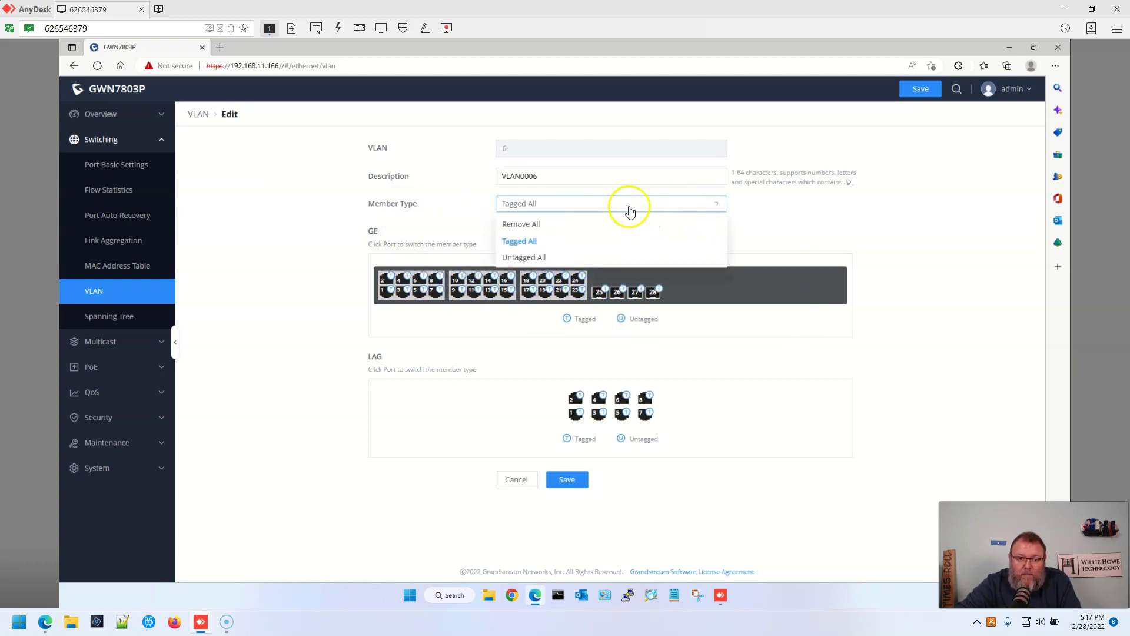
{"action": "left_click", "coordinate": [877, 211]}
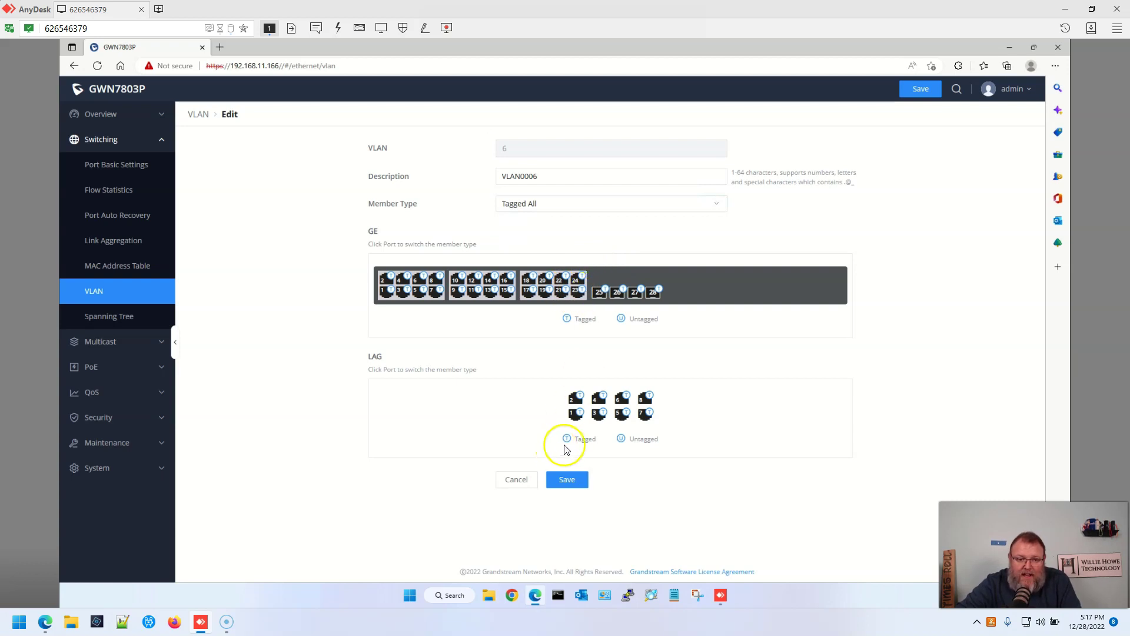
Replace VLAN 6's description with a shorter one, save it, and save the switch configuration
{"action": "left_click_drag", "start_coordinate": [553, 175], "coordinate": [453, 176]}
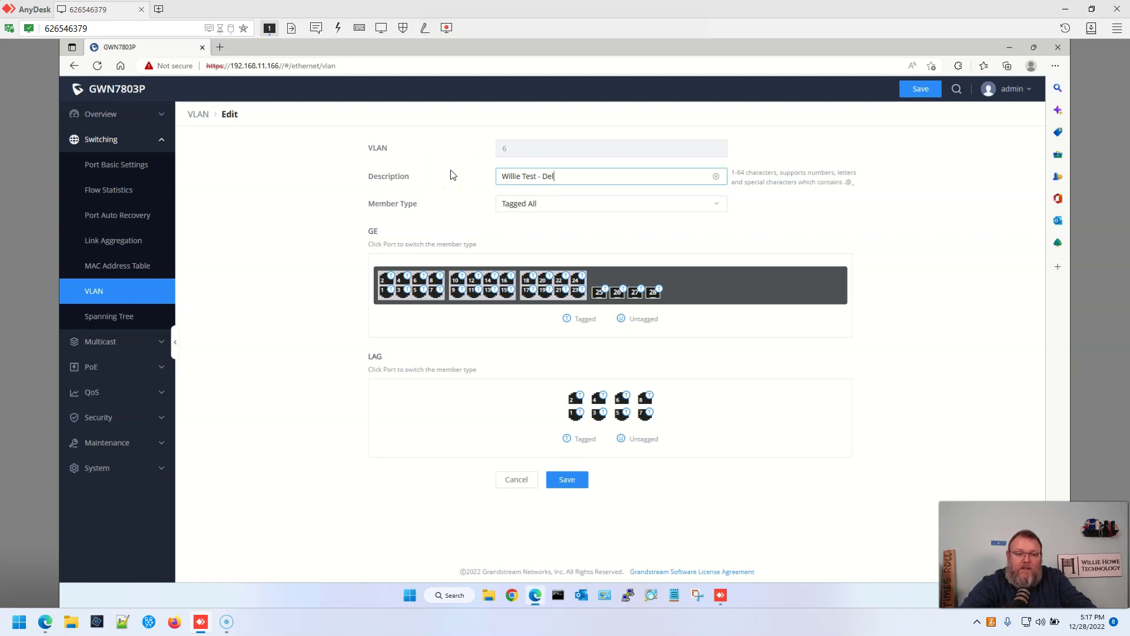
{"action": "left_click", "coordinate": [563, 482]}
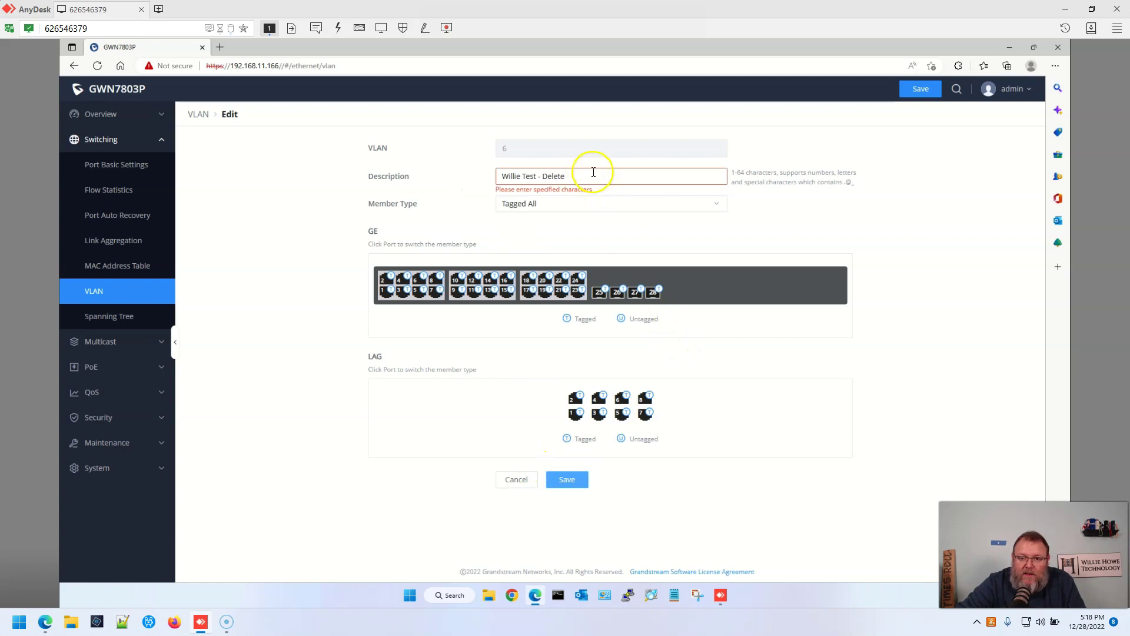
{"action": "left_click_drag", "start_coordinate": [594, 172], "coordinate": [454, 175]}
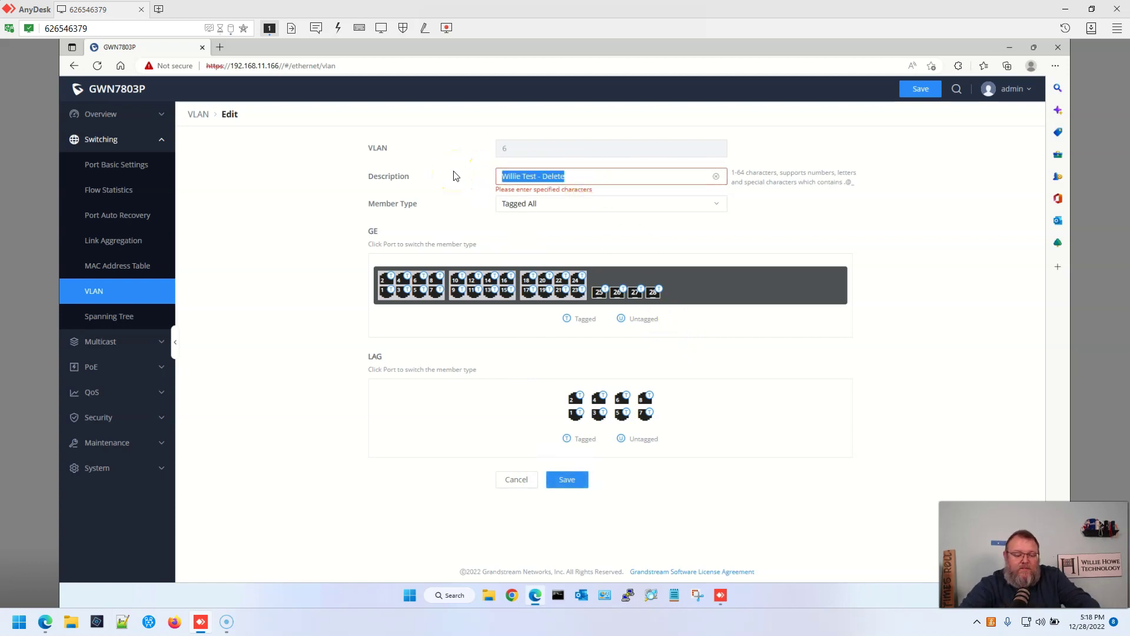
{"action": "type", "text": "Willie"}
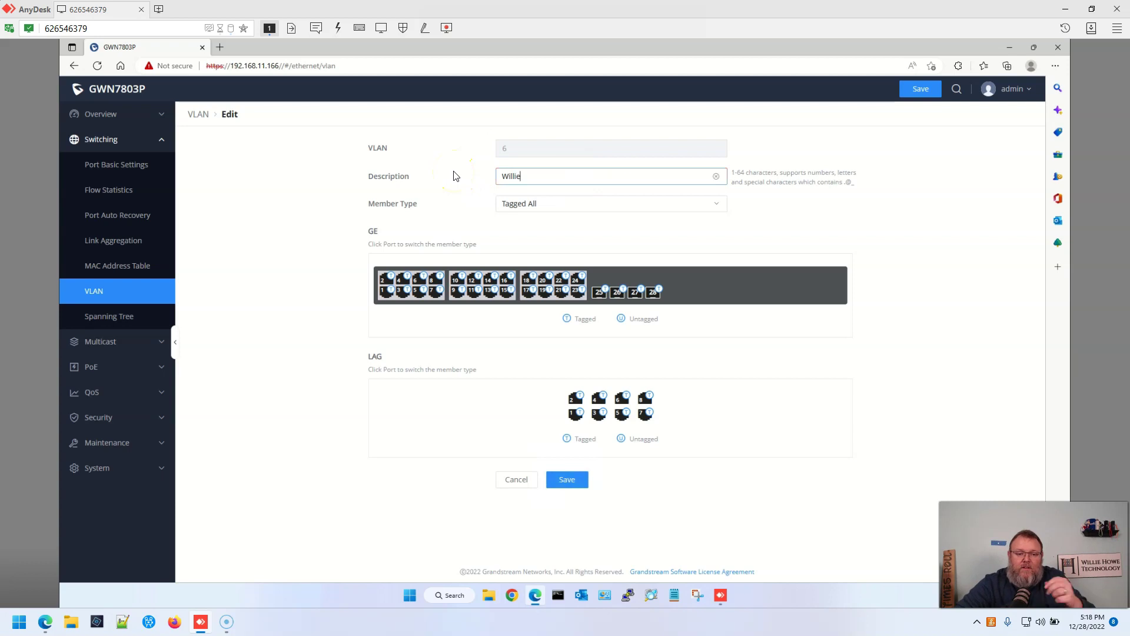
{"action": "left_click", "coordinate": [567, 480]}
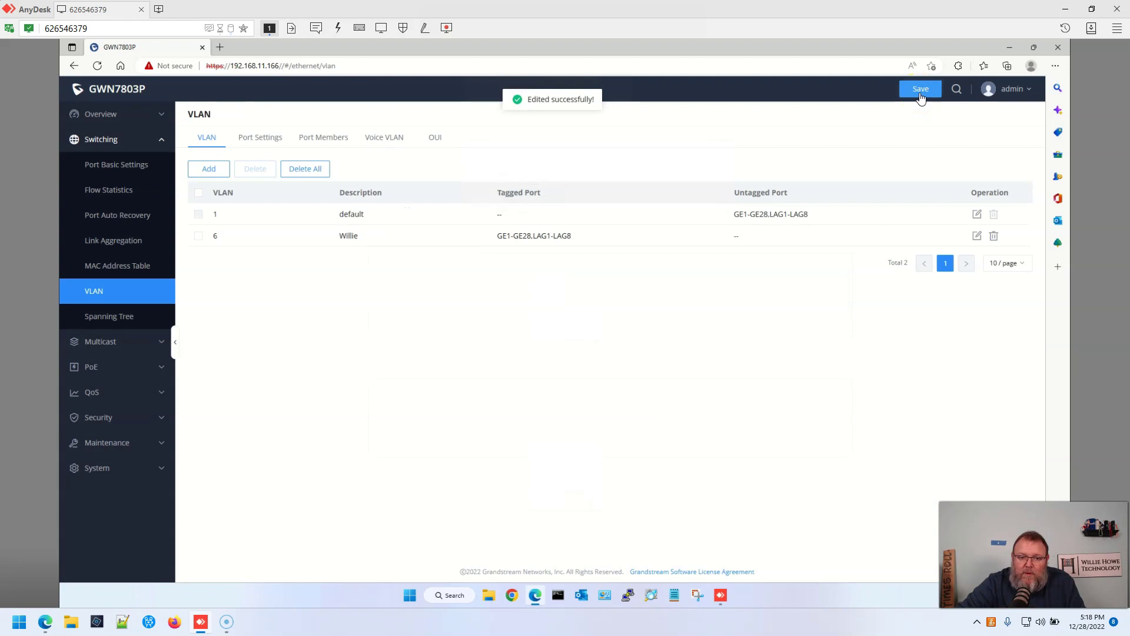
{"action": "left_click", "coordinate": [921, 94]}
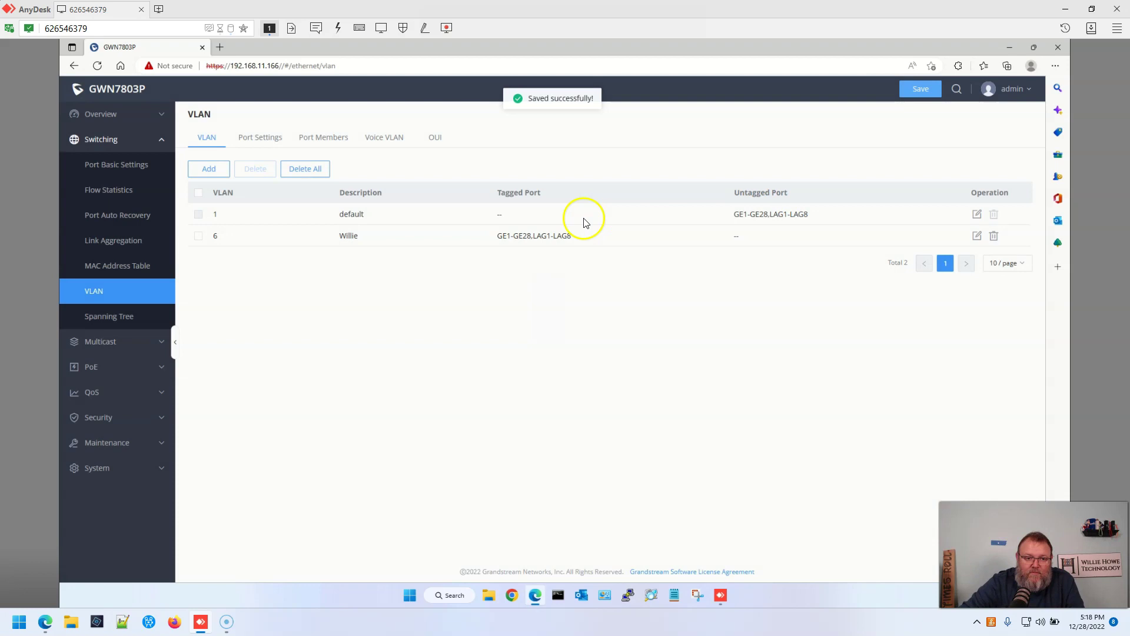
{"action": "left_click", "coordinate": [257, 137]}
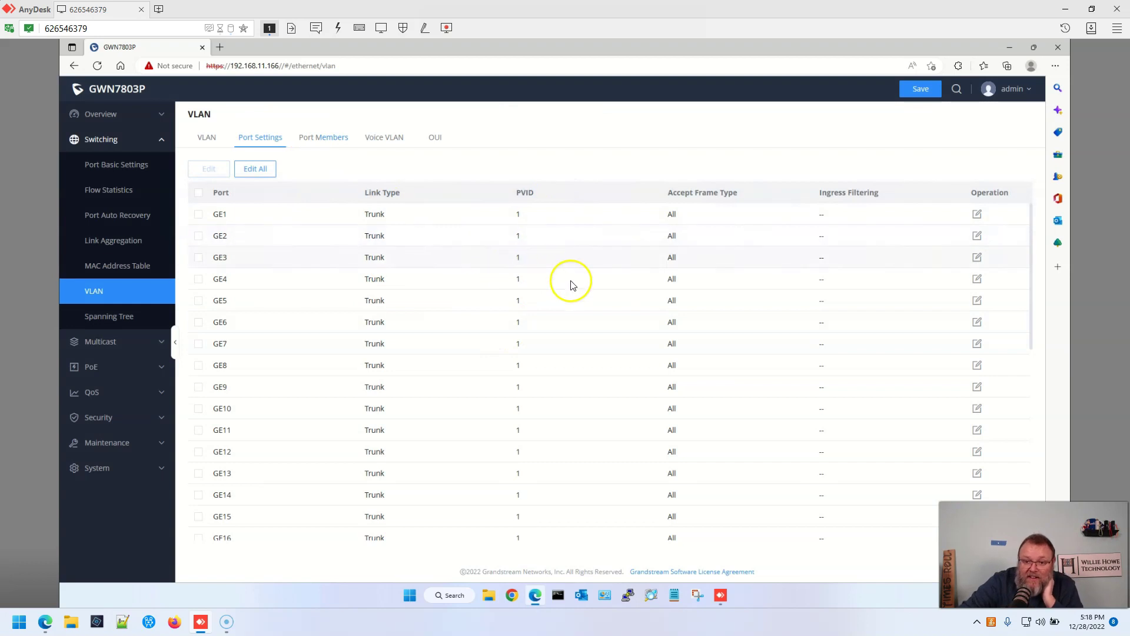
Review the per-port VLAN settings and each port's VLAN memberships
{"action": "scroll", "coordinate": [574, 284], "scroll_direction": "down", "scroll_amount": 3}
{"action": "scroll", "coordinate": [565, 277], "scroll_direction": "up", "scroll_amount": 3}
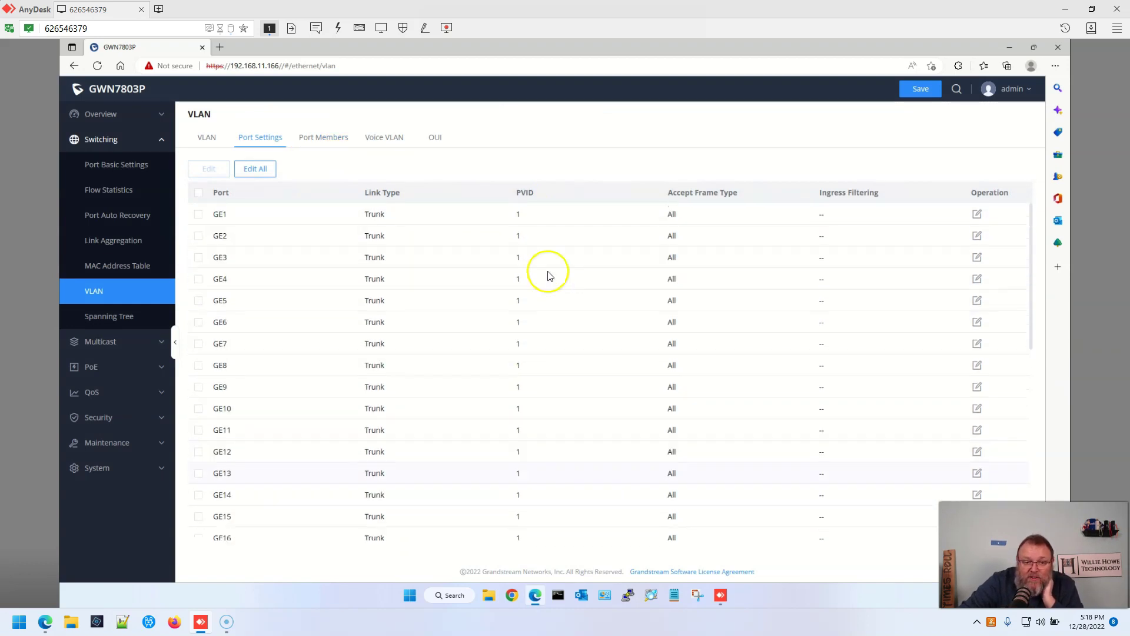
{"action": "left_click", "coordinate": [323, 138]}
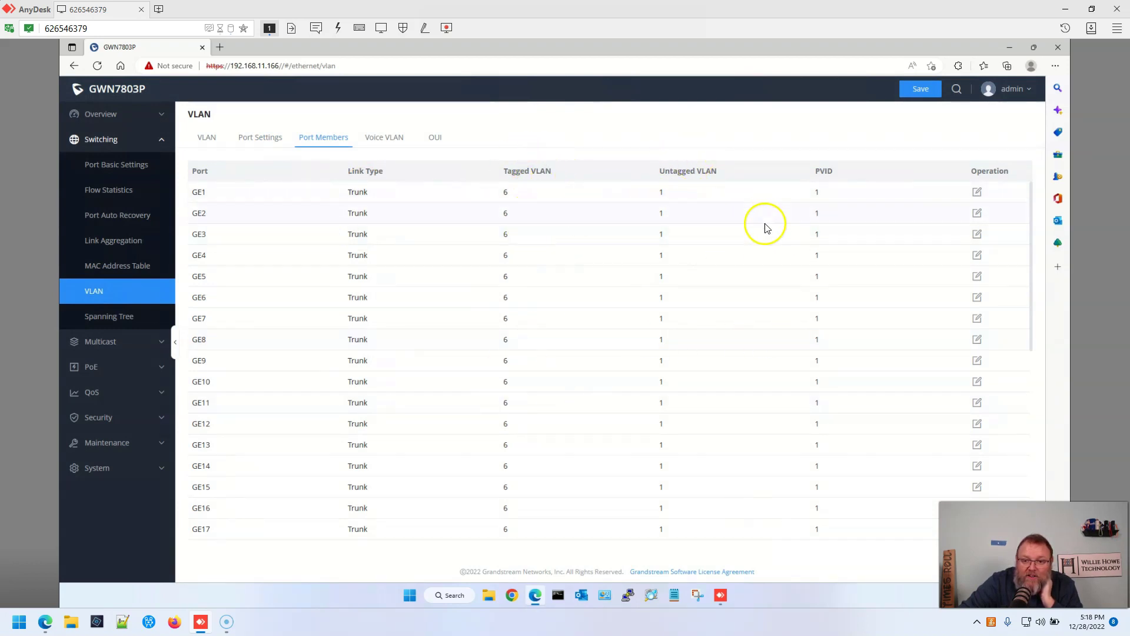
{"action": "scroll", "coordinate": [764, 236], "scroll_direction": "down", "scroll_amount": 2}
{"action": "scroll", "coordinate": [764, 247], "scroll_direction": "up", "scroll_amount": 2}
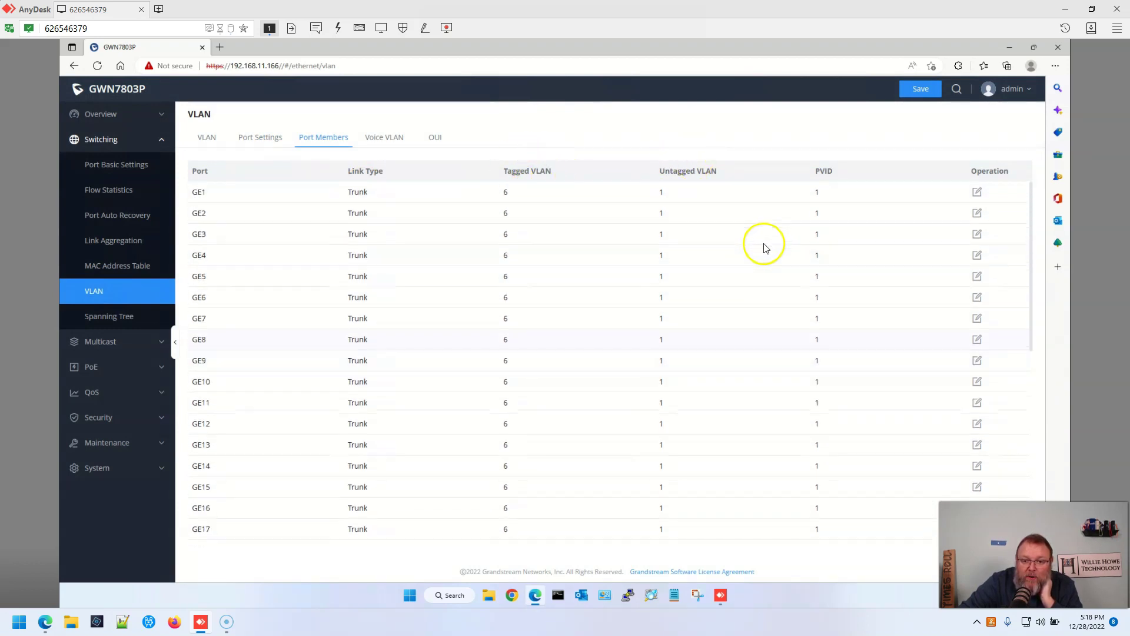
Enable Voice VLAN with ID 6, then view the vendor OUI list
{"action": "left_click", "coordinate": [366, 143]}
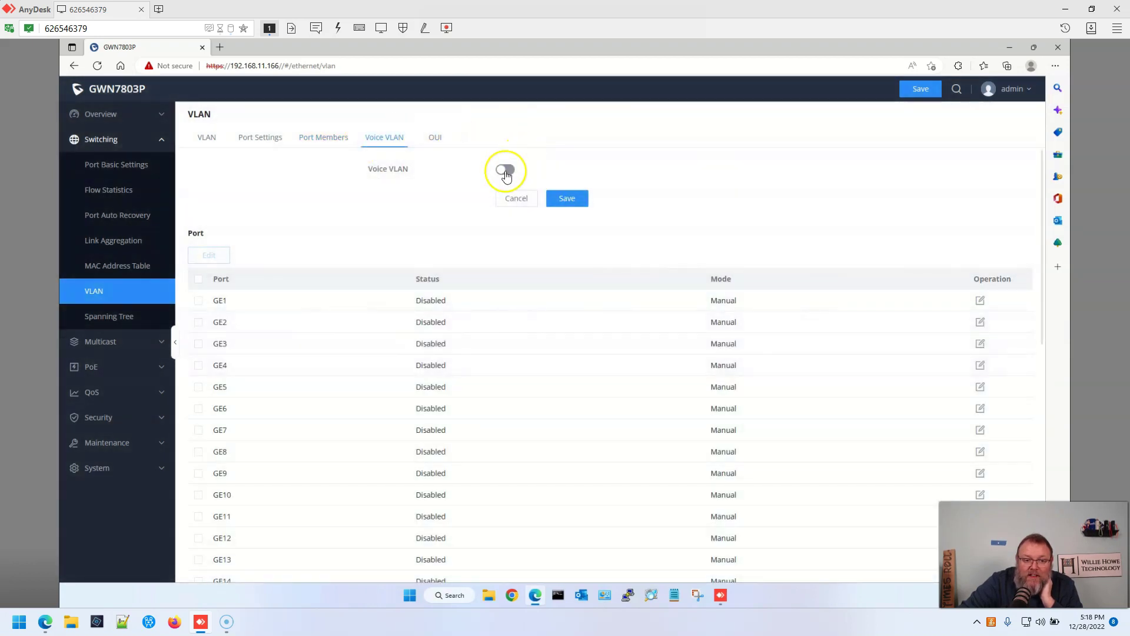
{"action": "left_click", "coordinate": [505, 170]}
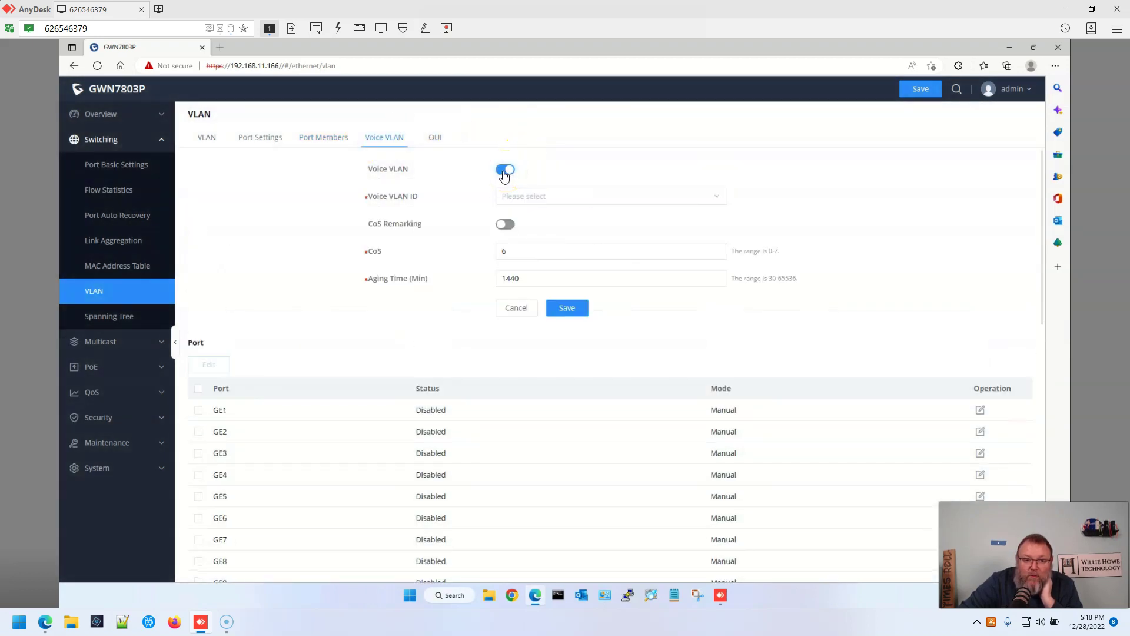
{"action": "left_click", "coordinate": [461, 178]}
{"action": "left_click", "coordinate": [535, 196]}
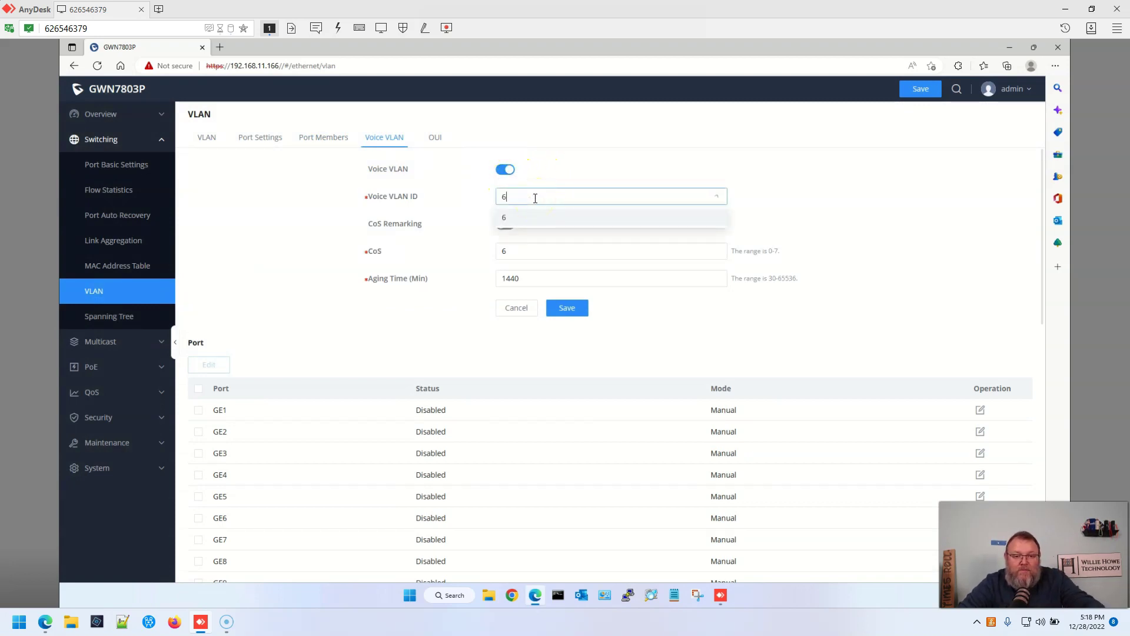
{"action": "left_click", "coordinate": [504, 220]}
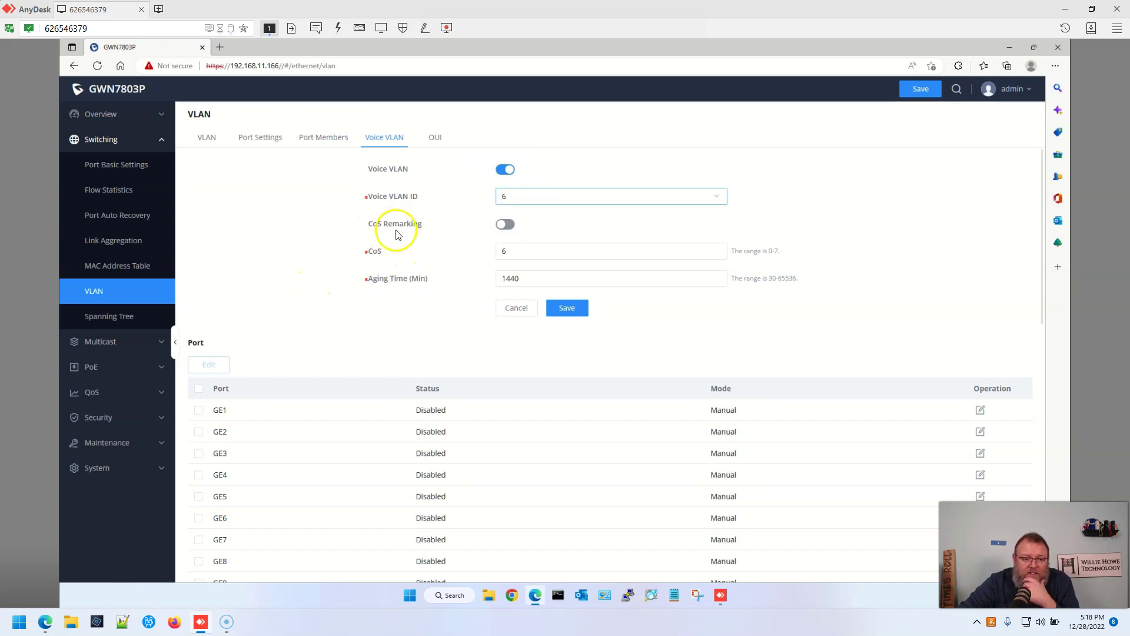
{"action": "scroll", "coordinate": [459, 404], "scroll_direction": "down", "scroll_amount": 2}
{"action": "scroll", "coordinate": [461, 398], "scroll_direction": "up", "scroll_amount": 2}
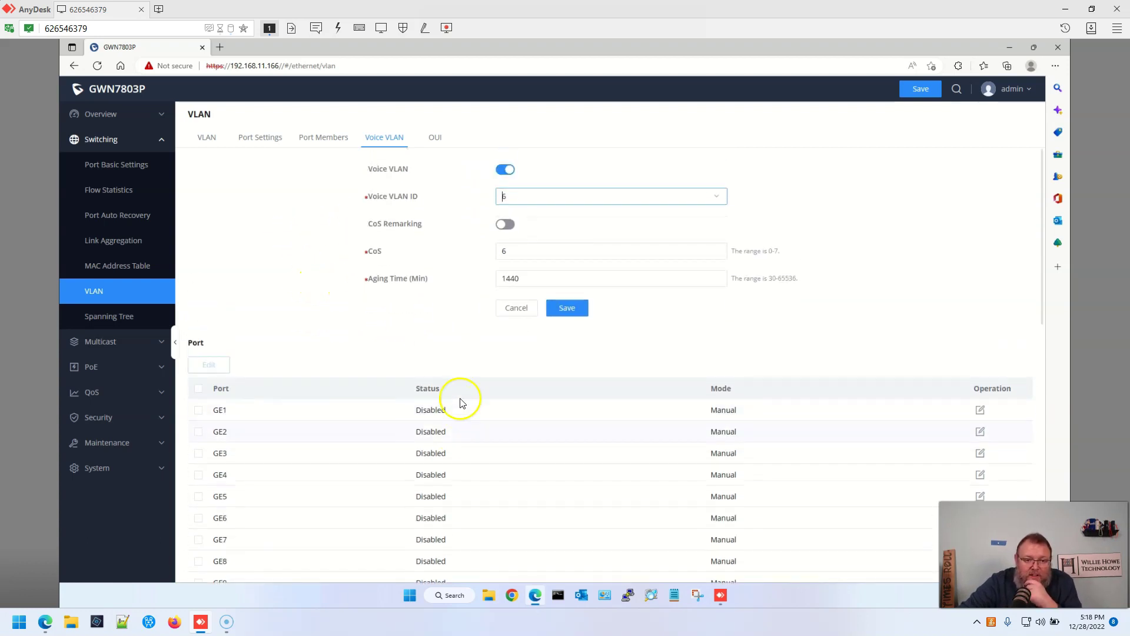
{"action": "left_click", "coordinate": [434, 138]}
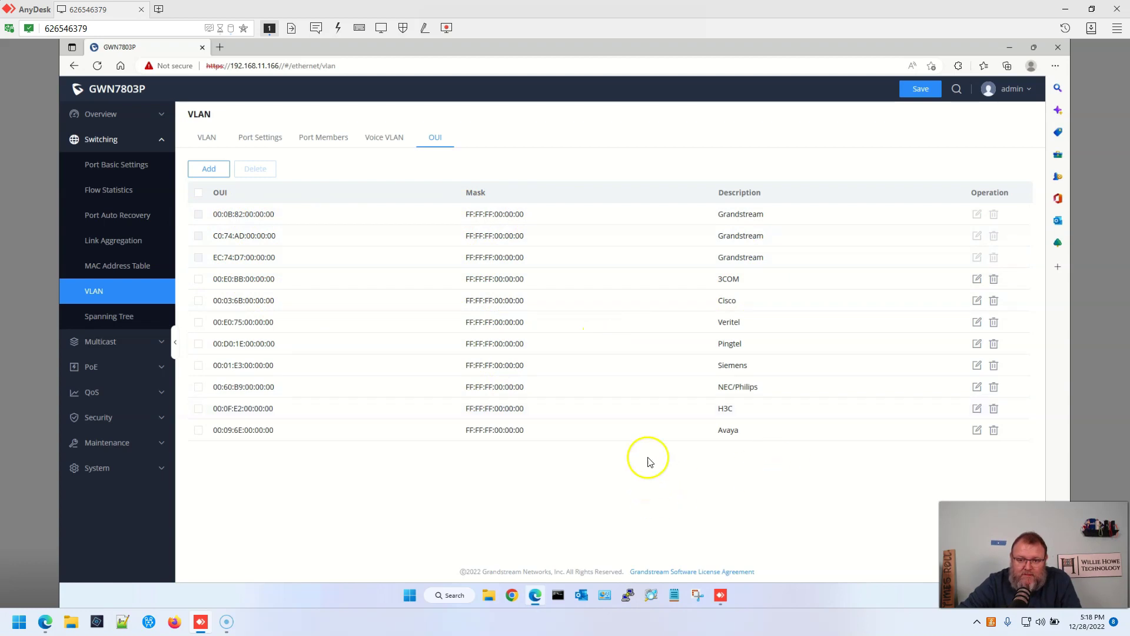
Enable Spanning Tree and keep RSTP as the mode after checking Port Settings
{"action": "left_click", "coordinate": [98, 320]}
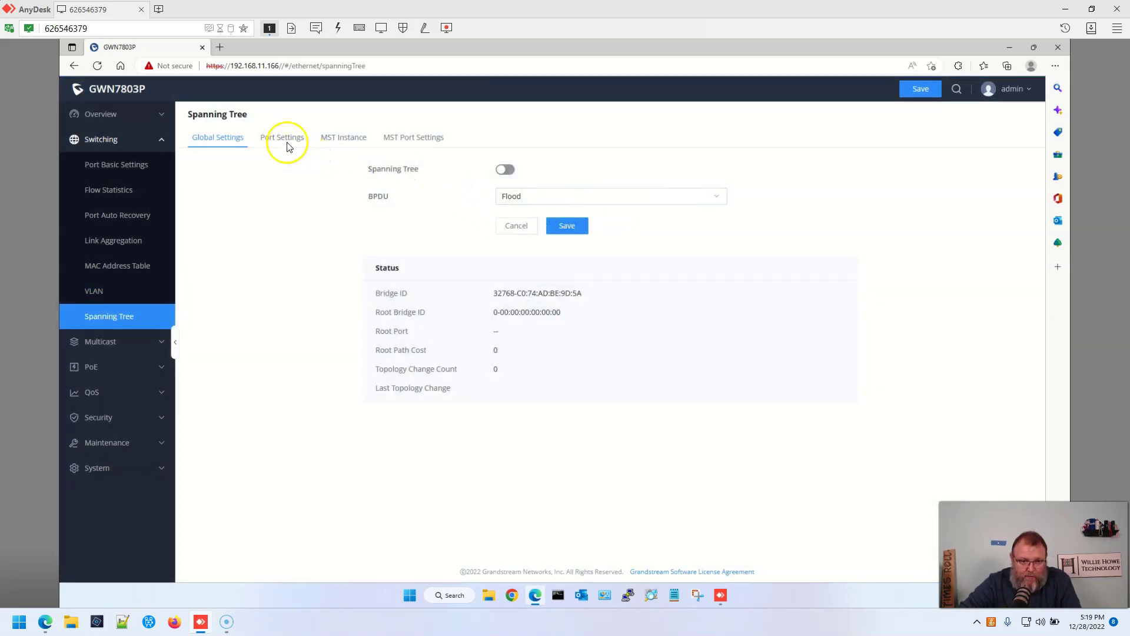
{"action": "left_click", "coordinate": [273, 142]}
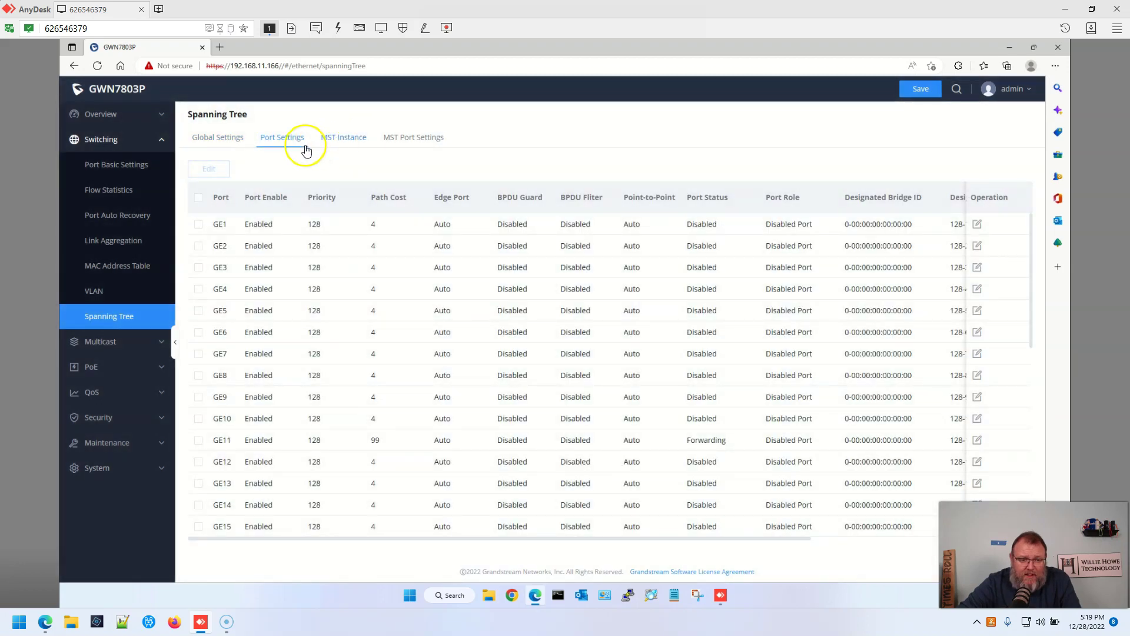
{"action": "left_click", "coordinate": [226, 143]}
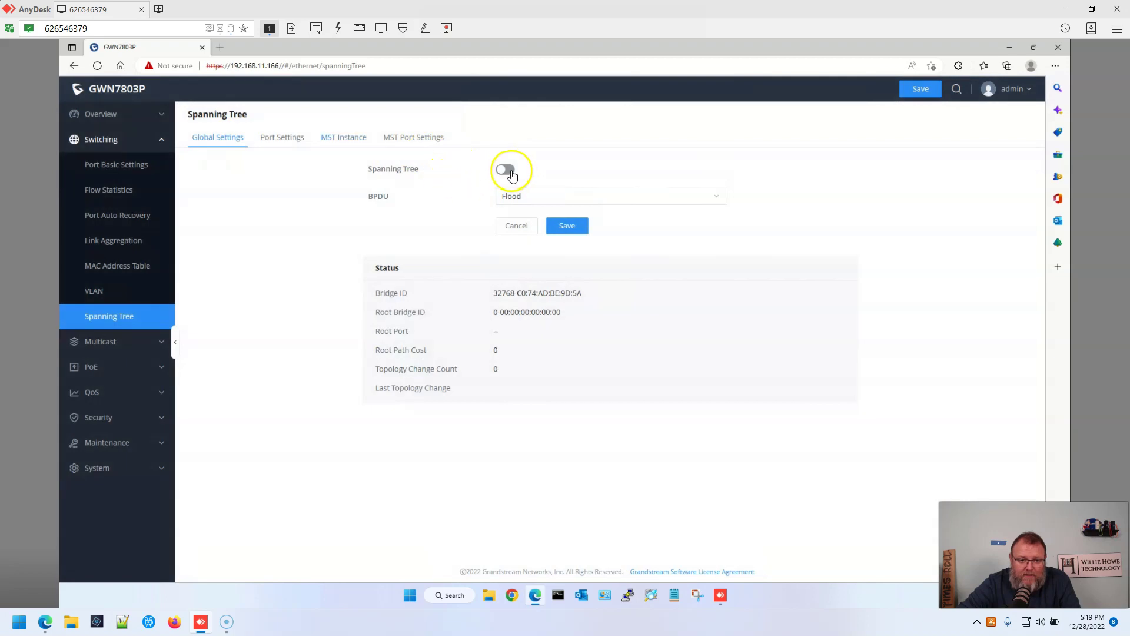
{"action": "left_click", "coordinate": [505, 170]}
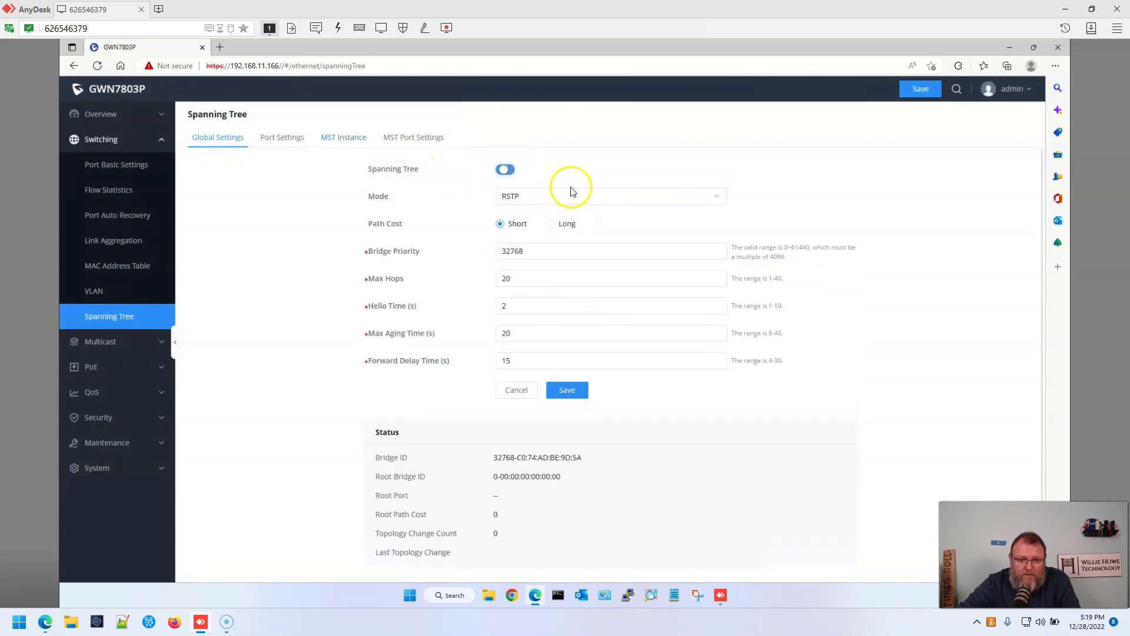
{"action": "left_click", "coordinate": [571, 197]}
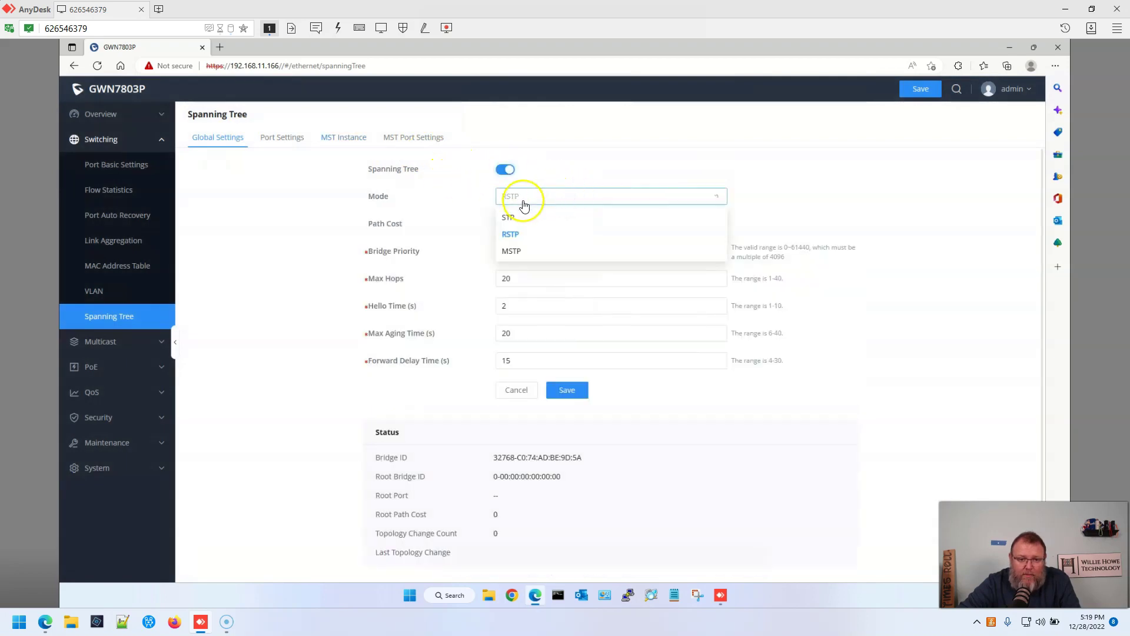
{"action": "left_click", "coordinate": [611, 151]}
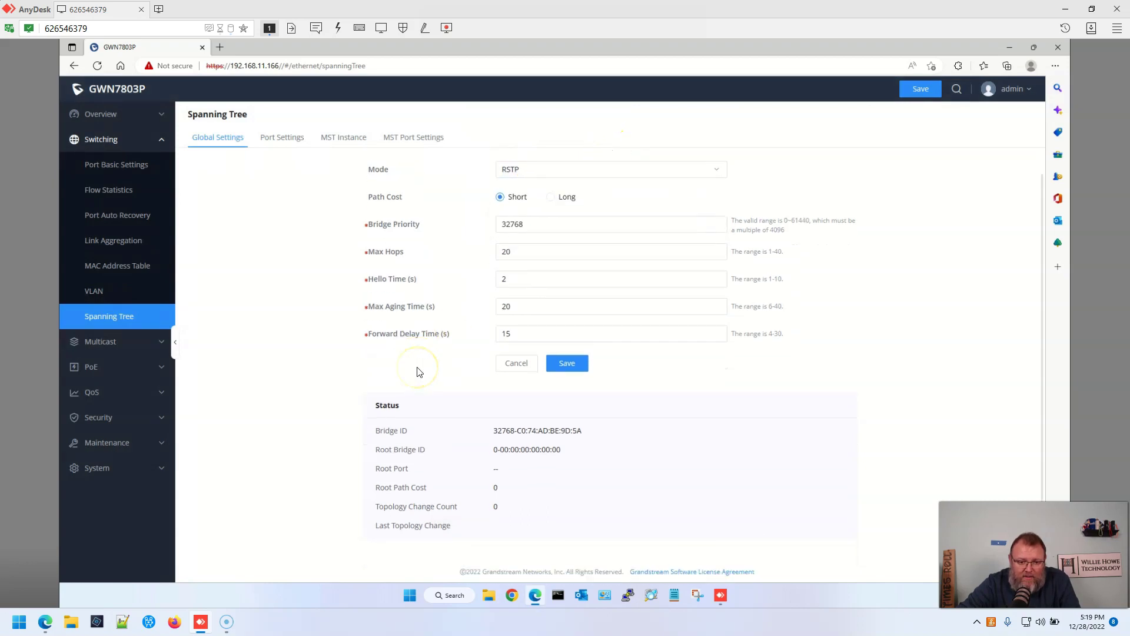
Review port settings and the MST Instance table showing MSTI 0 for VLANs 1–4094
{"action": "left_click", "coordinate": [294, 140]}
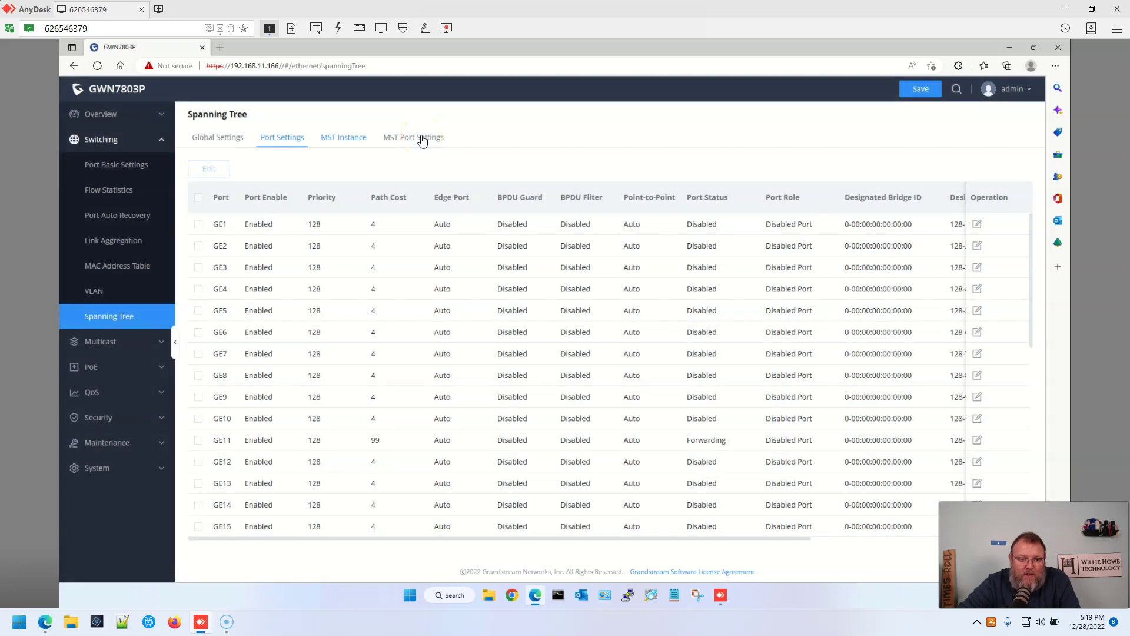
{"action": "left_click", "coordinate": [422, 139]}
{"action": "left_click", "coordinate": [126, 146]}
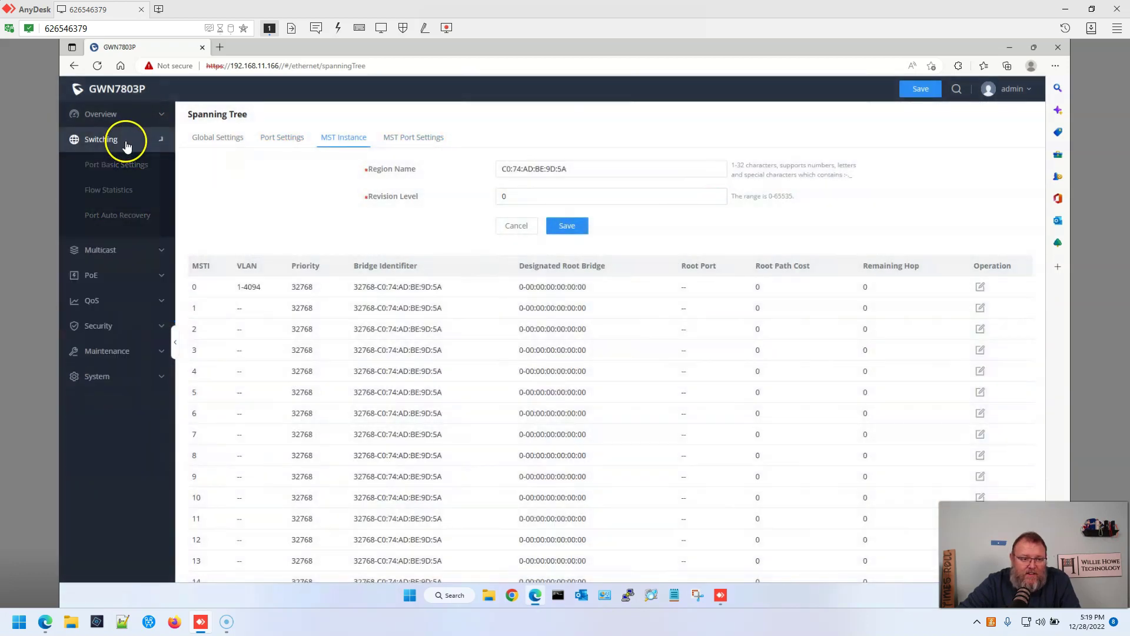
Browse IGMP Snooping's router port, multicast address, policy and port settings tabs
{"action": "left_click", "coordinate": [115, 165]}
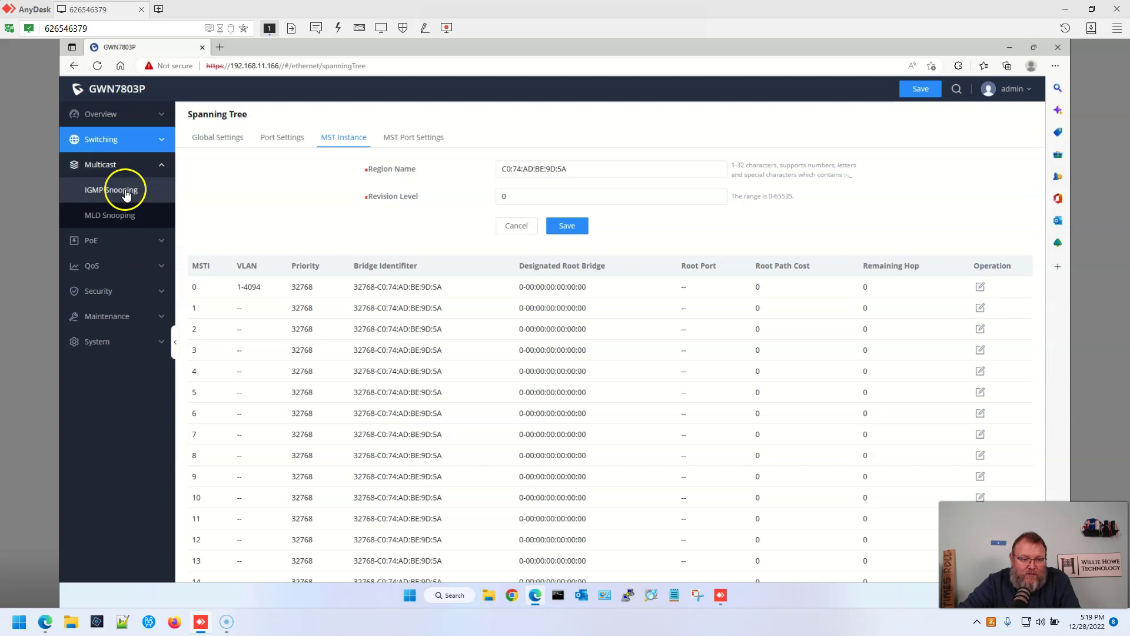
{"action": "left_click", "coordinate": [124, 190]}
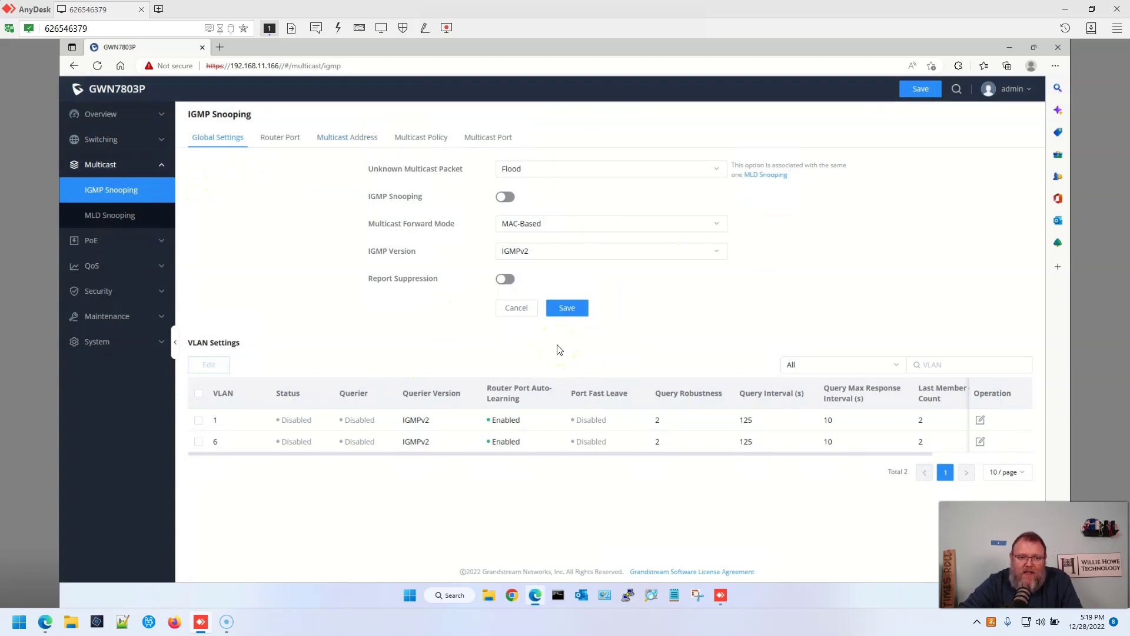
{"action": "left_click", "coordinate": [281, 138]}
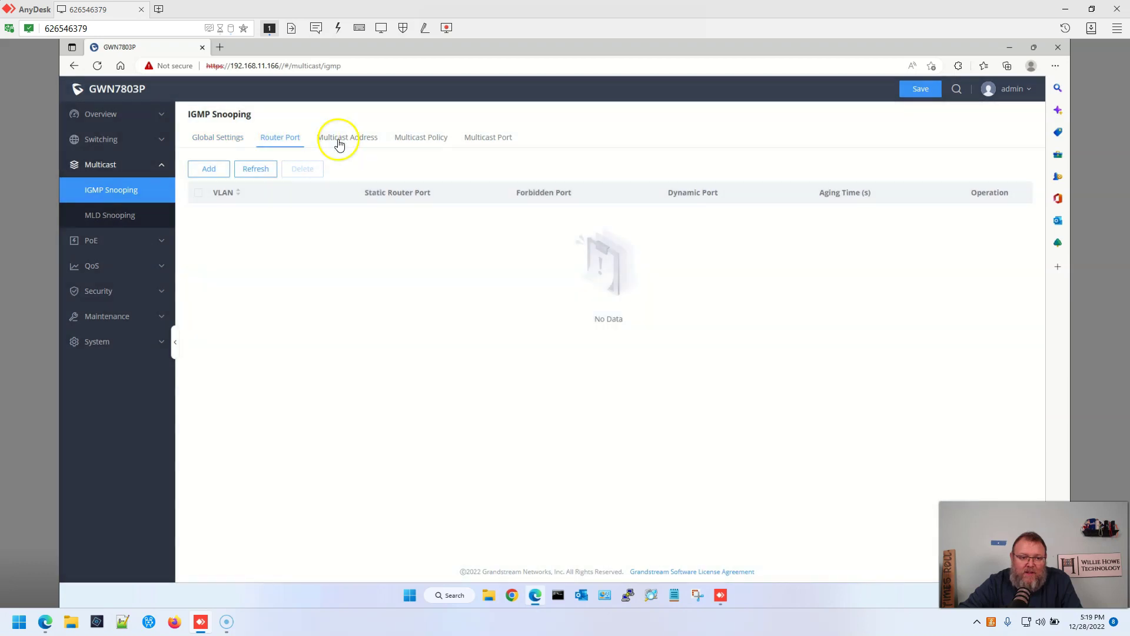
{"action": "left_click", "coordinate": [339, 142]}
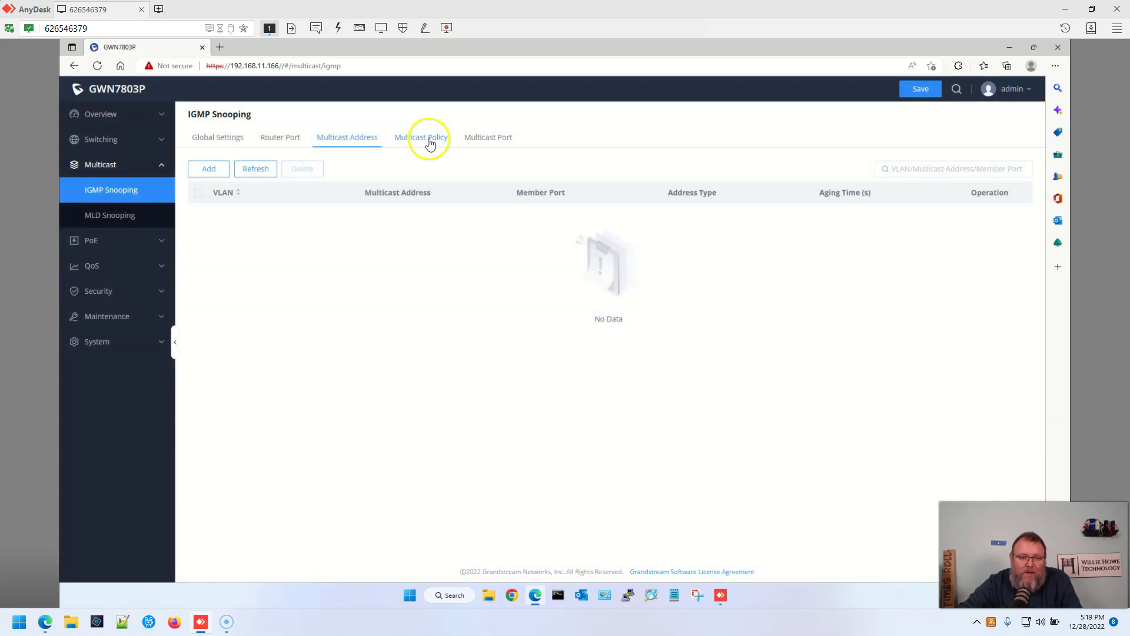
{"action": "left_click", "coordinate": [431, 141]}
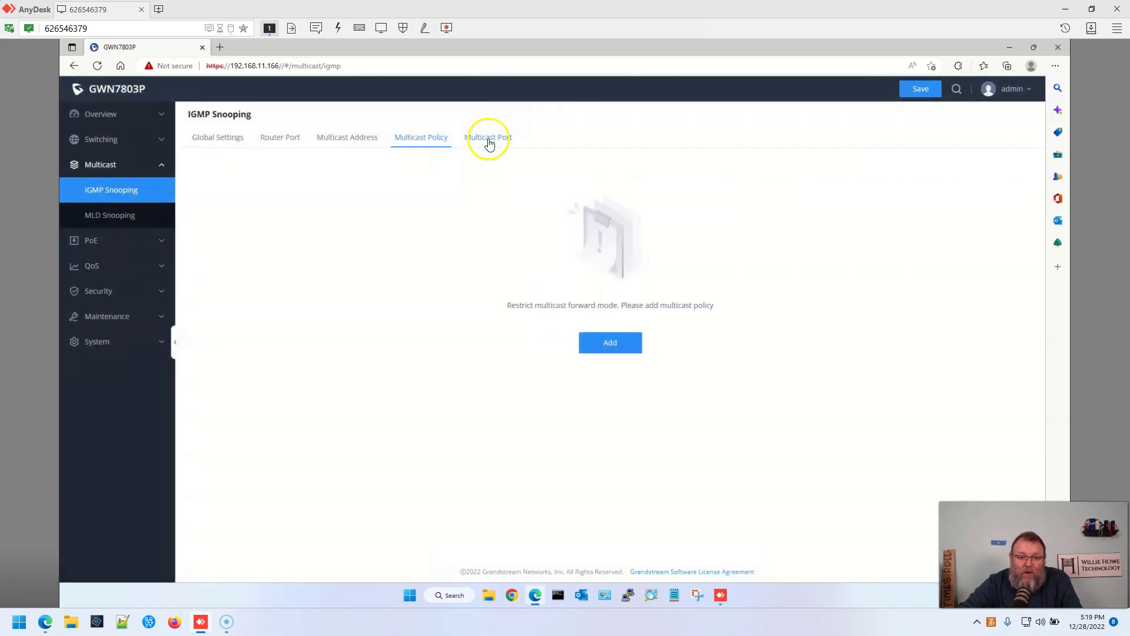
{"action": "left_click", "coordinate": [487, 139]}
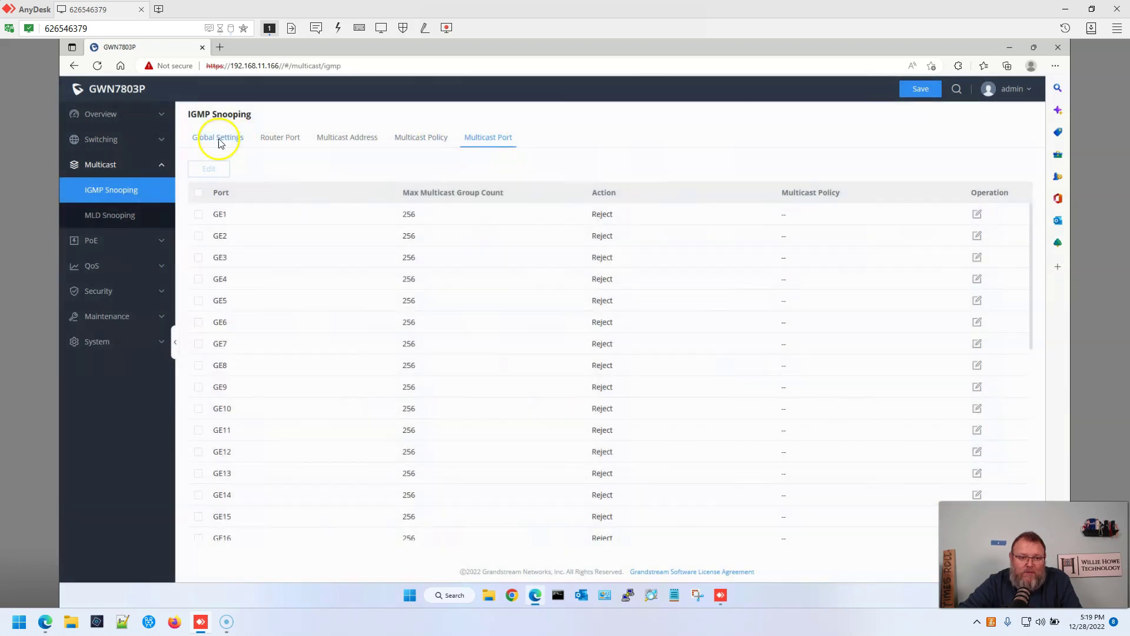
{"action": "left_click", "coordinate": [218, 139]}
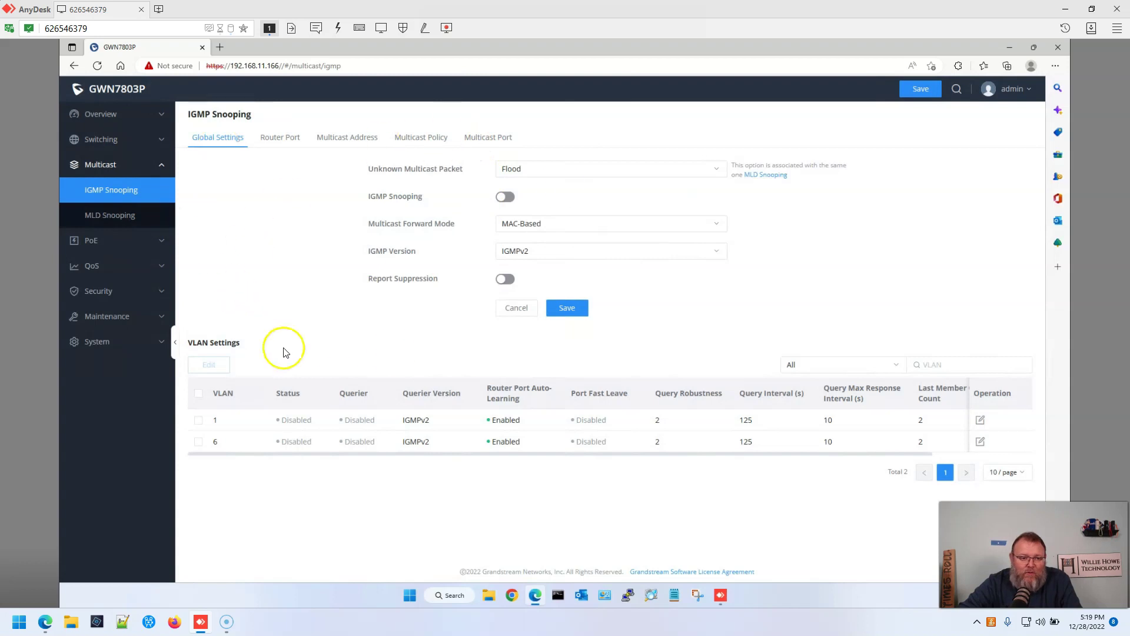
Look at MLD Snooping, then return to IGMP Snooping global settings listing VLANs 1 and 6
{"action": "left_click", "coordinate": [106, 216]}
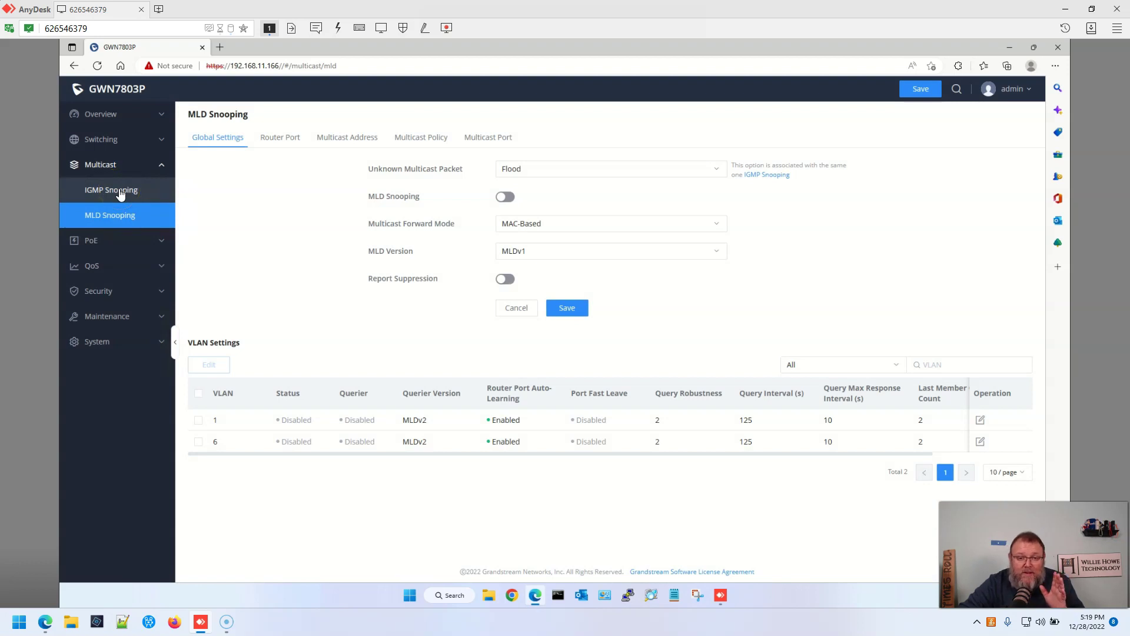
{"action": "left_click", "coordinate": [120, 192]}
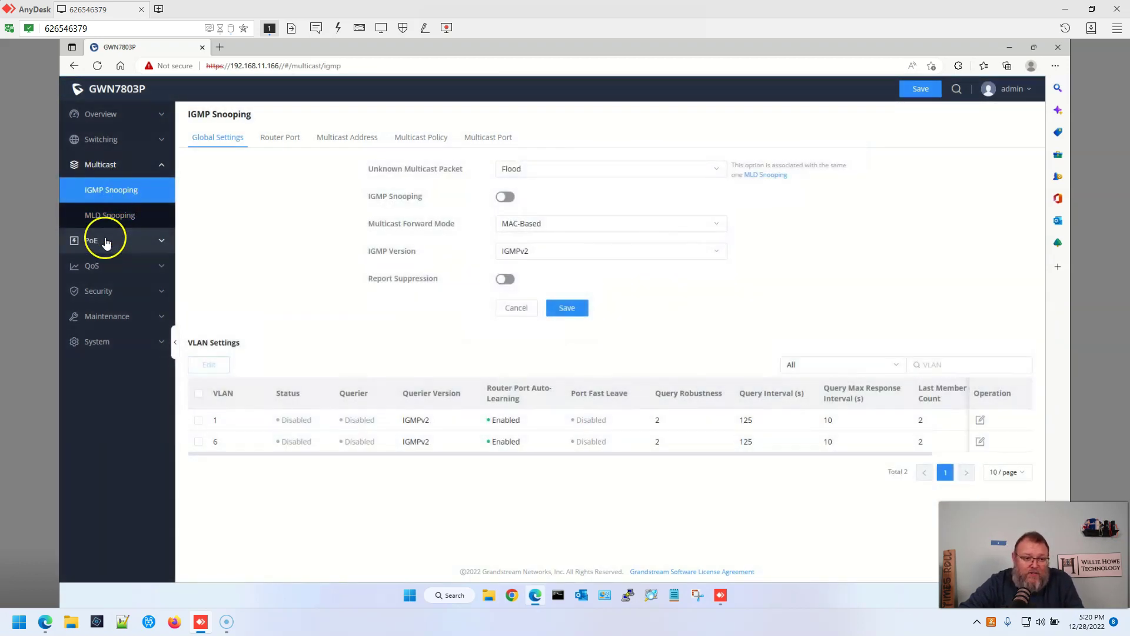
{"action": "left_click", "coordinate": [106, 241]}
Review PoE Global: 24 PoE interfaces, 360W total power, 20W remaining, plus its Settings tab
{"action": "left_click", "coordinate": [100, 262]}
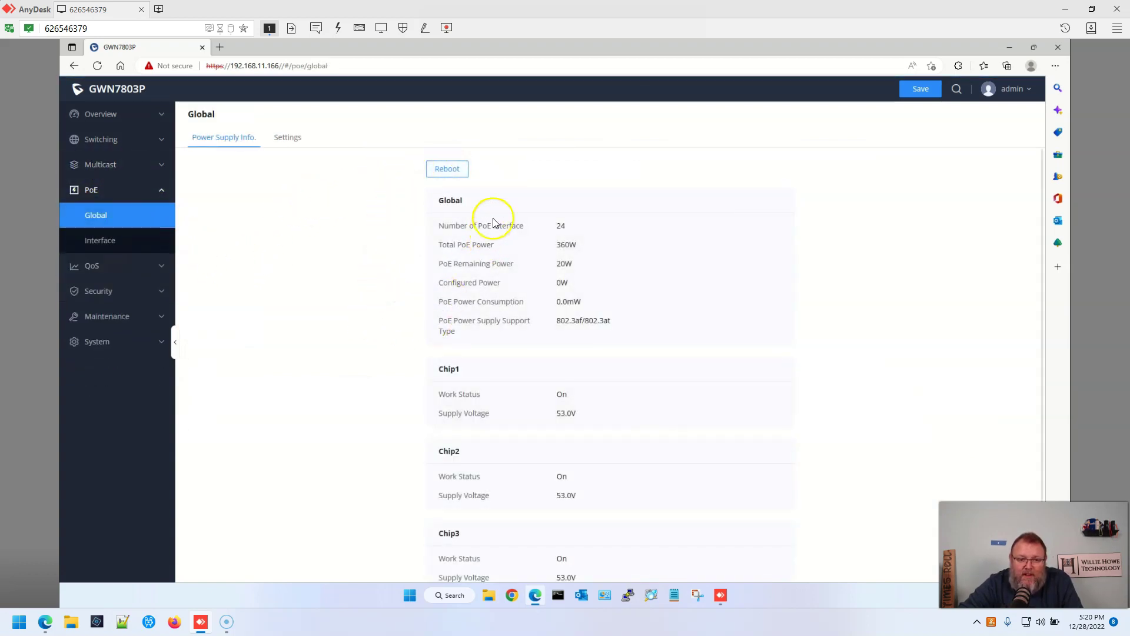
{"action": "scroll", "coordinate": [497, 420], "scroll_direction": "down", "scroll_amount": 1}
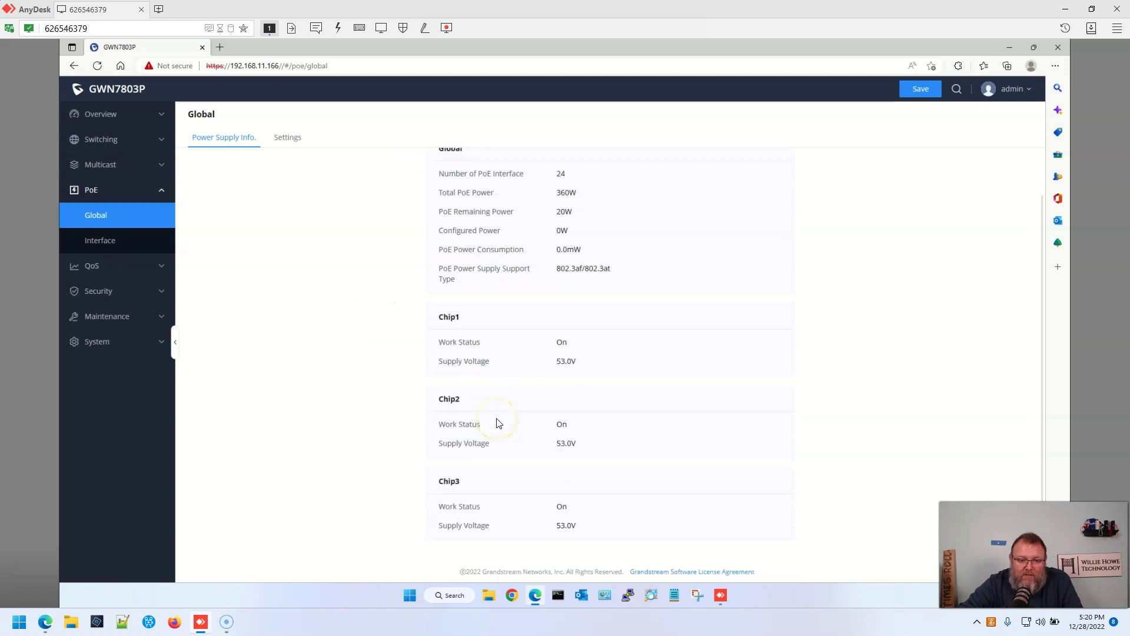
{"action": "scroll", "coordinate": [497, 419], "scroll_direction": "up", "scroll_amount": 1}
{"action": "left_click", "coordinate": [286, 138]}
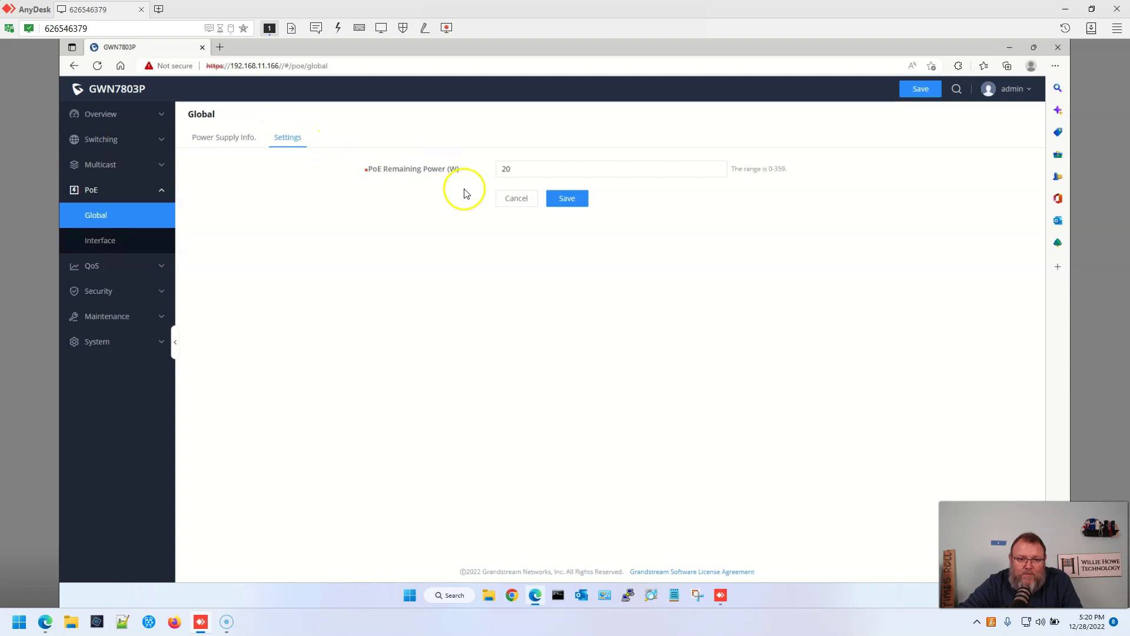
Inspect GE1's PoE standard and power mode options, discarding edits to keep 802.3at, Auto
{"action": "left_click", "coordinate": [94, 242]}
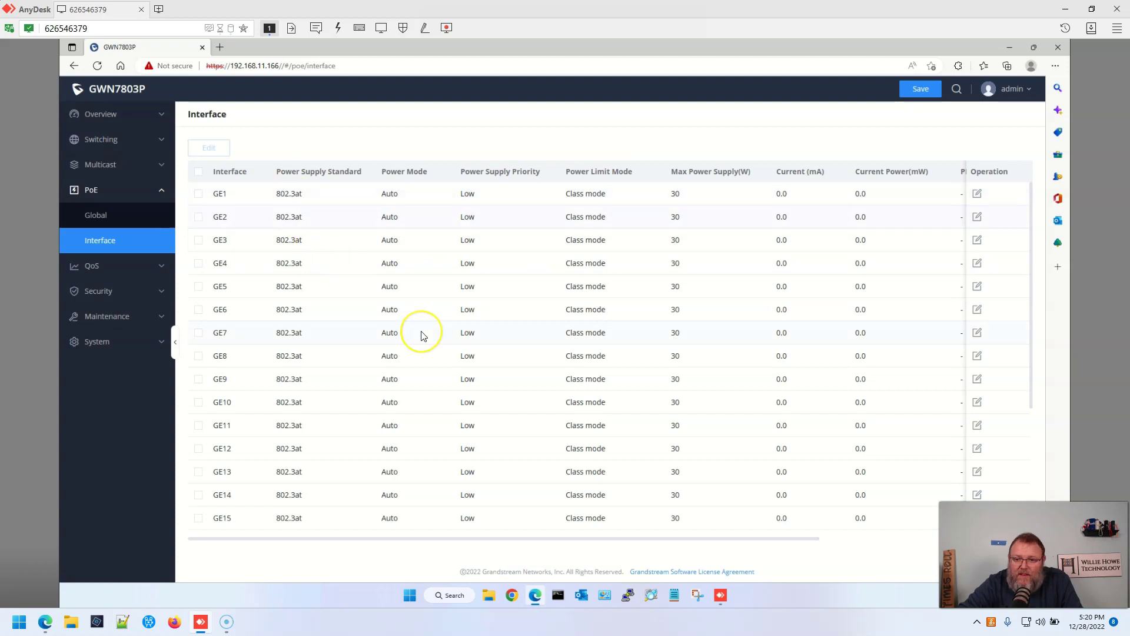
{"action": "scroll", "coordinate": [421, 333], "scroll_direction": "down", "scroll_amount": 3}
{"action": "scroll", "coordinate": [422, 334], "scroll_direction": "up", "scroll_amount": 3}
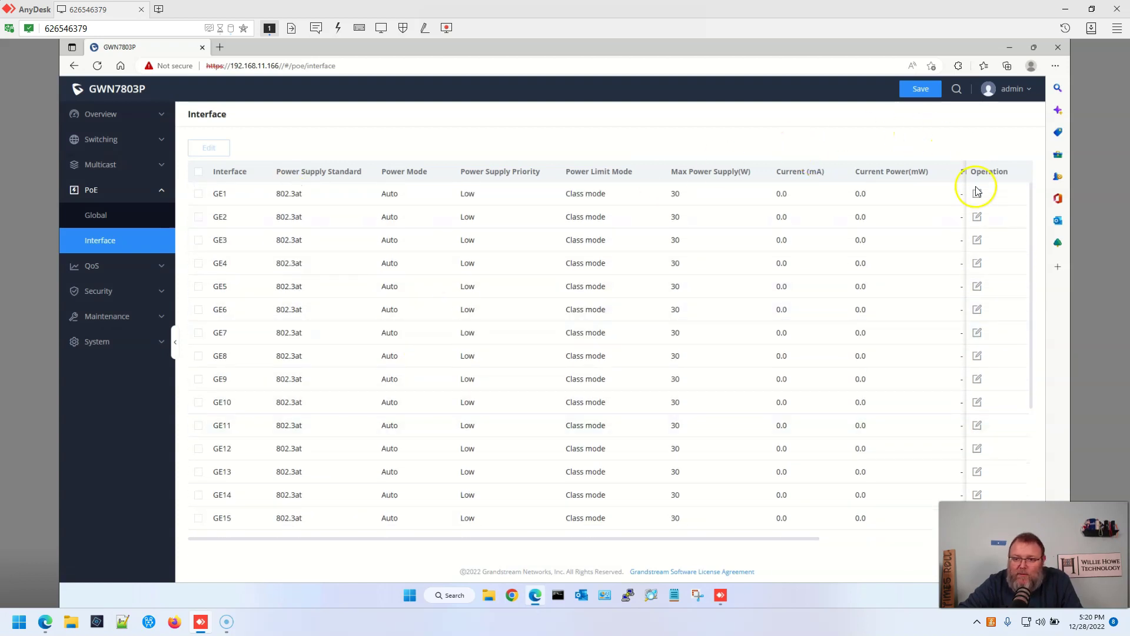
{"action": "left_click", "coordinate": [979, 199]}
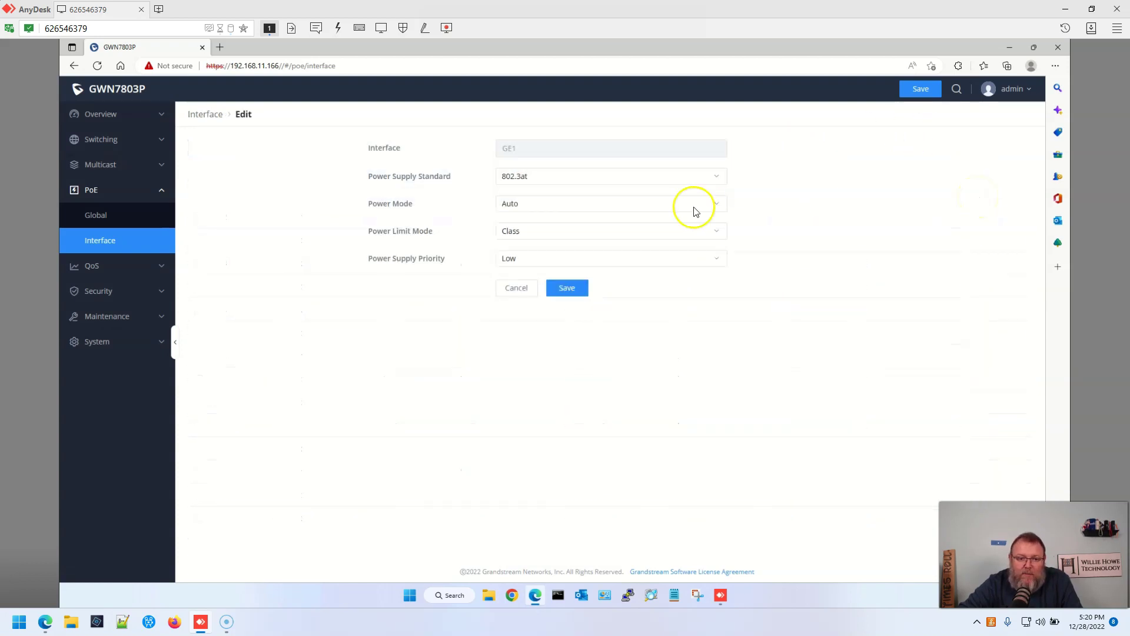
{"action": "left_click", "coordinate": [623, 180]}
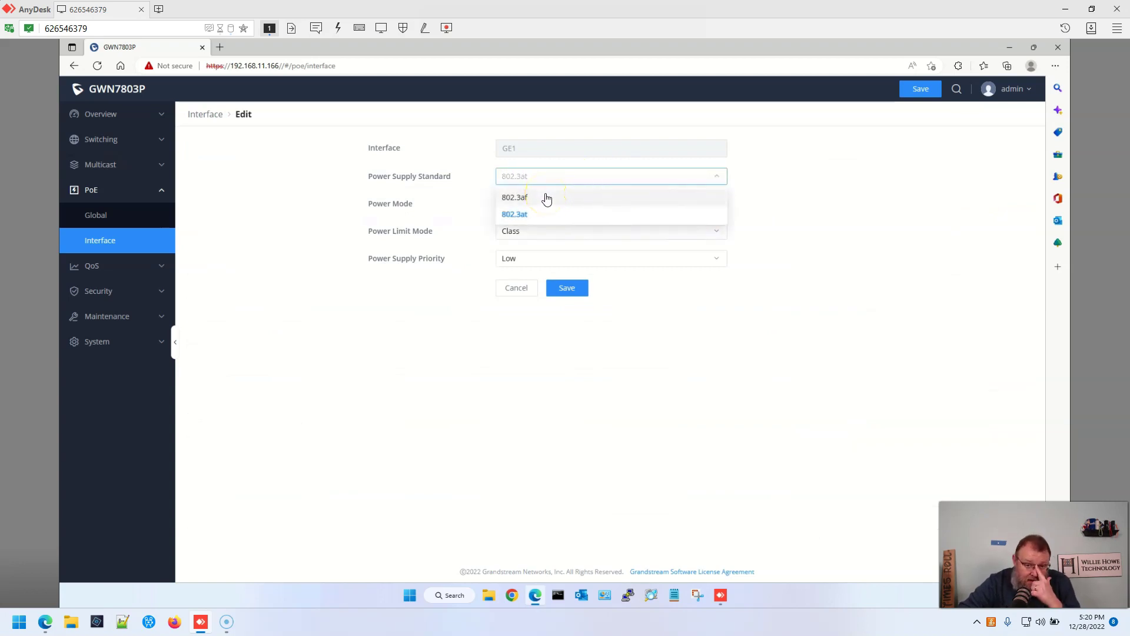
{"action": "left_click", "coordinate": [877, 180]}
{"action": "left_click", "coordinate": [695, 206]}
{"action": "left_click", "coordinate": [822, 202]}
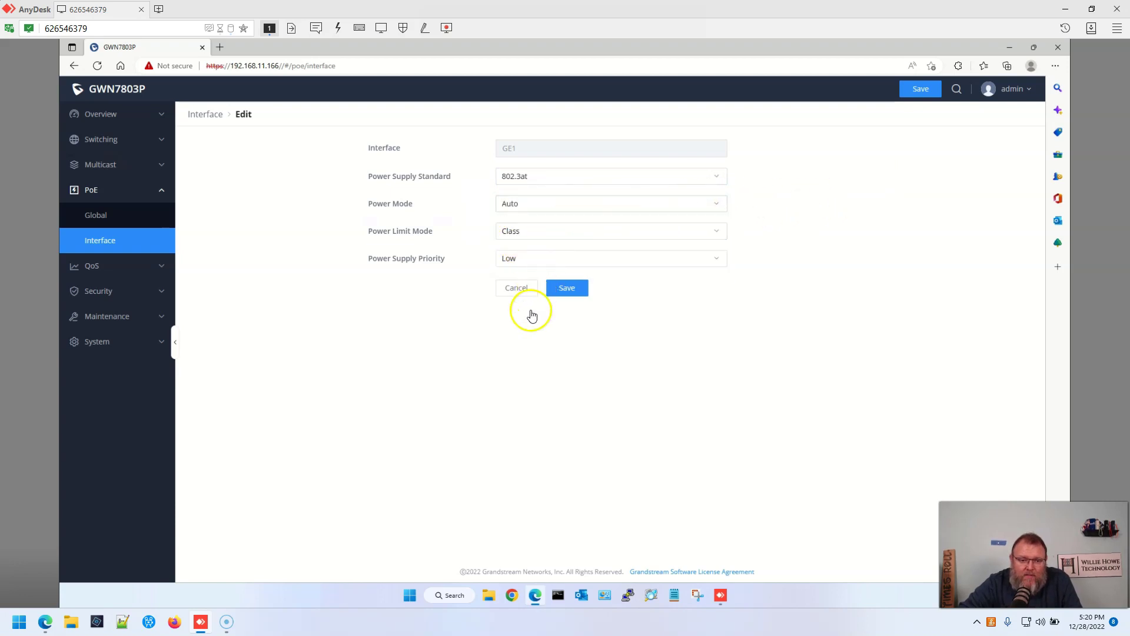
{"action": "left_click", "coordinate": [513, 289]}
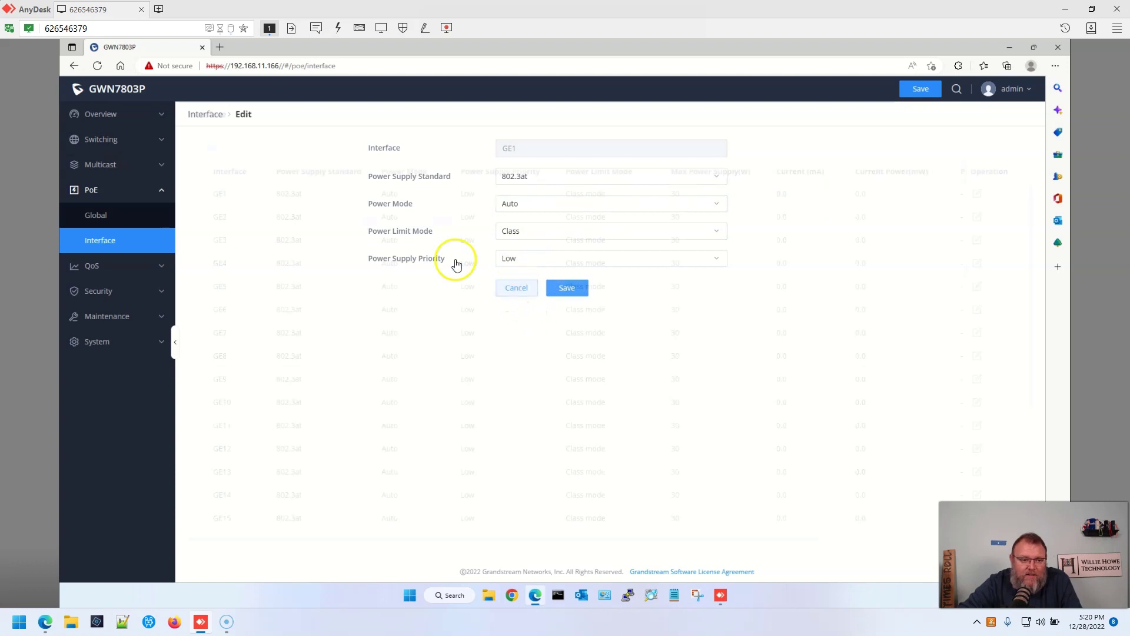
{"action": "left_click", "coordinate": [109, 194]}
{"action": "left_click", "coordinate": [112, 216]}
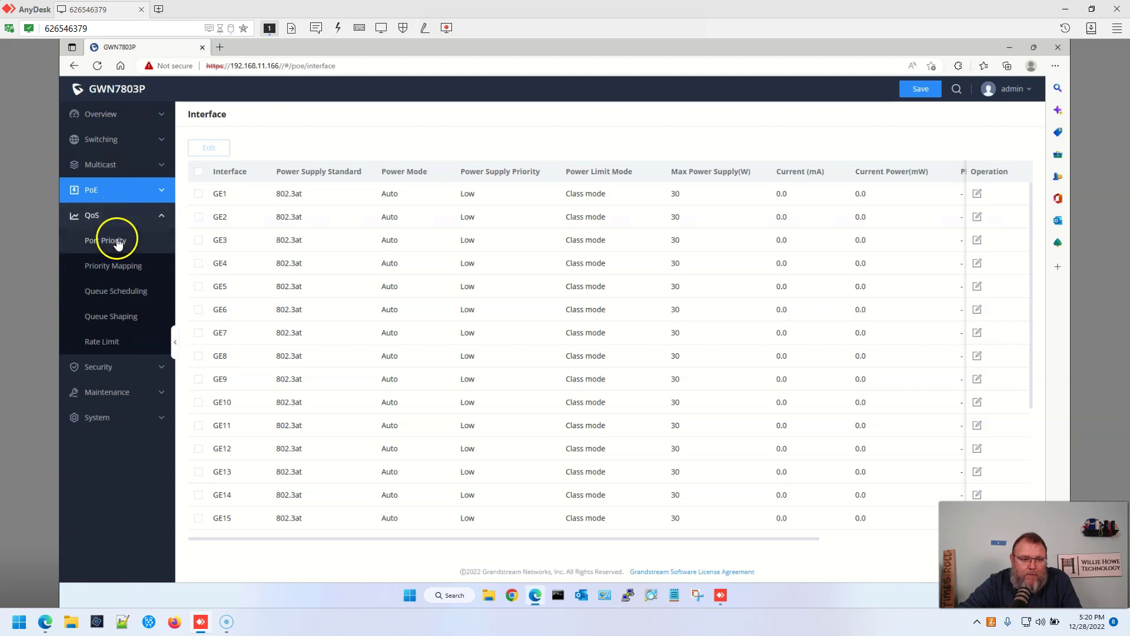
Review QoS Port Priority and the IP and CoS priority mapping tables
{"action": "left_click", "coordinate": [114, 241]}
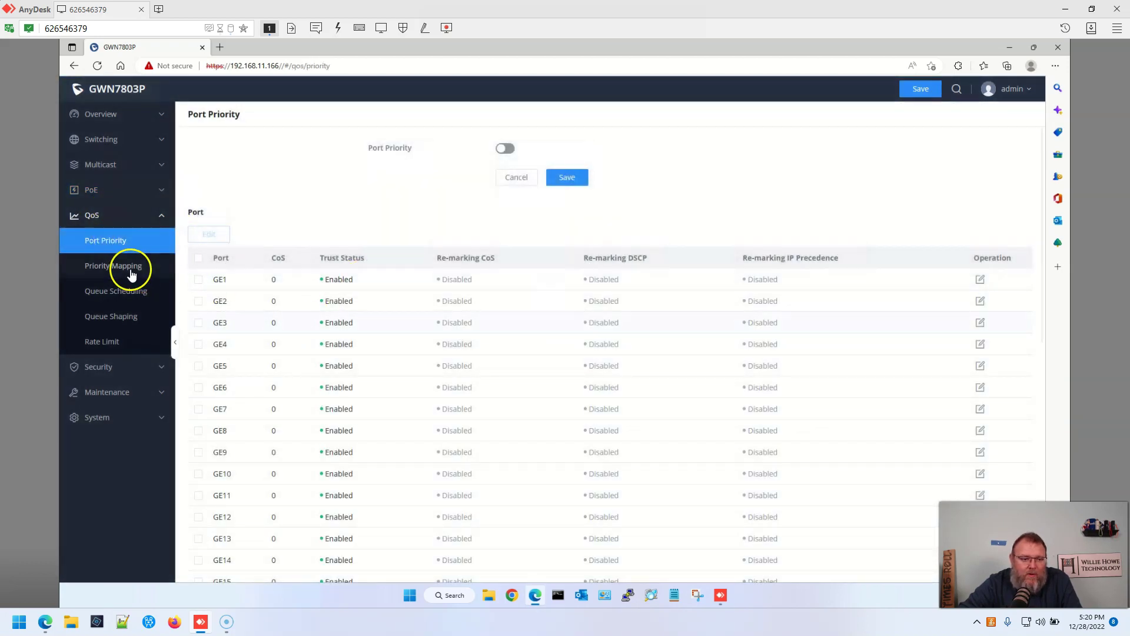
{"action": "left_click", "coordinate": [126, 265]}
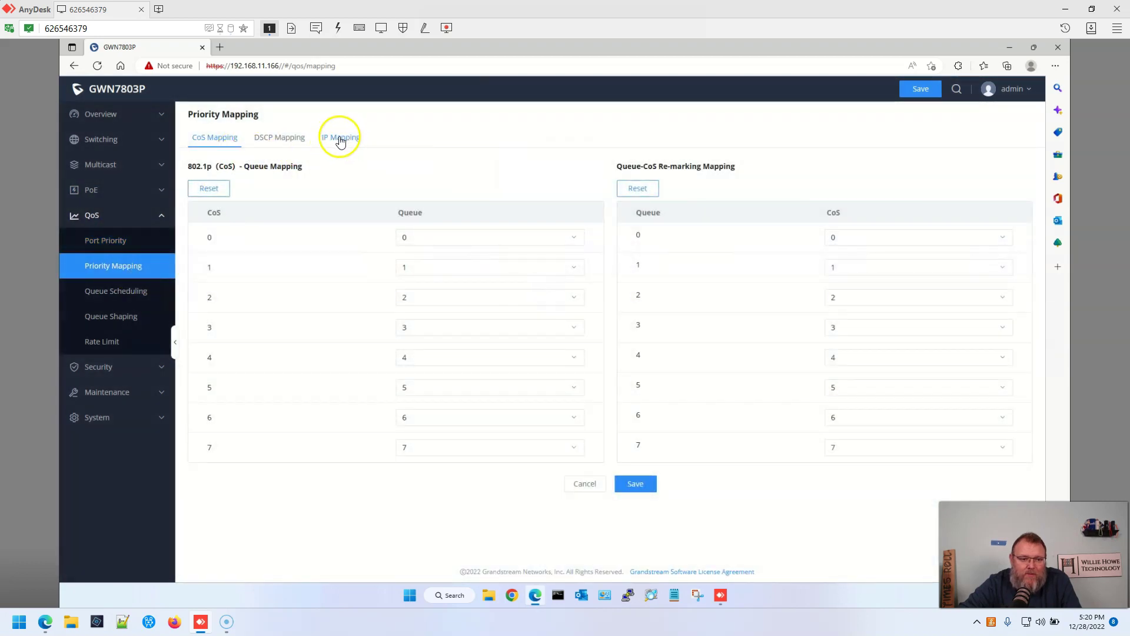
{"action": "left_click", "coordinate": [340, 139]}
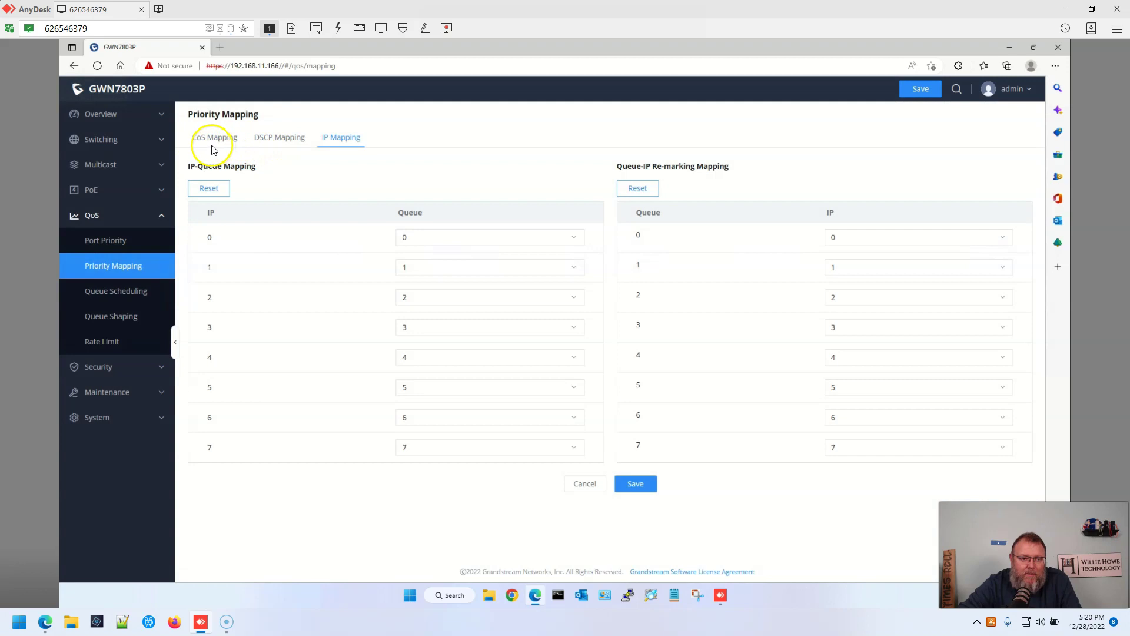
{"action": "left_click", "coordinate": [213, 147]}
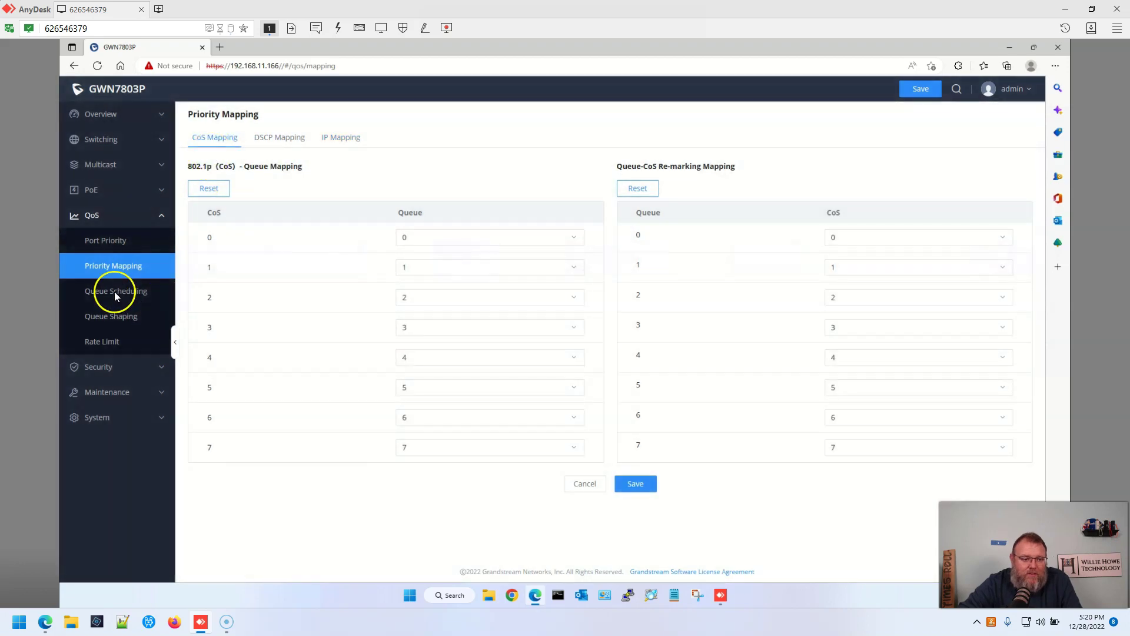
Keep Strict Priority queue scheduling, then view Queue Shaping and Rate Limit pages
{"action": "left_click", "coordinate": [115, 293]}
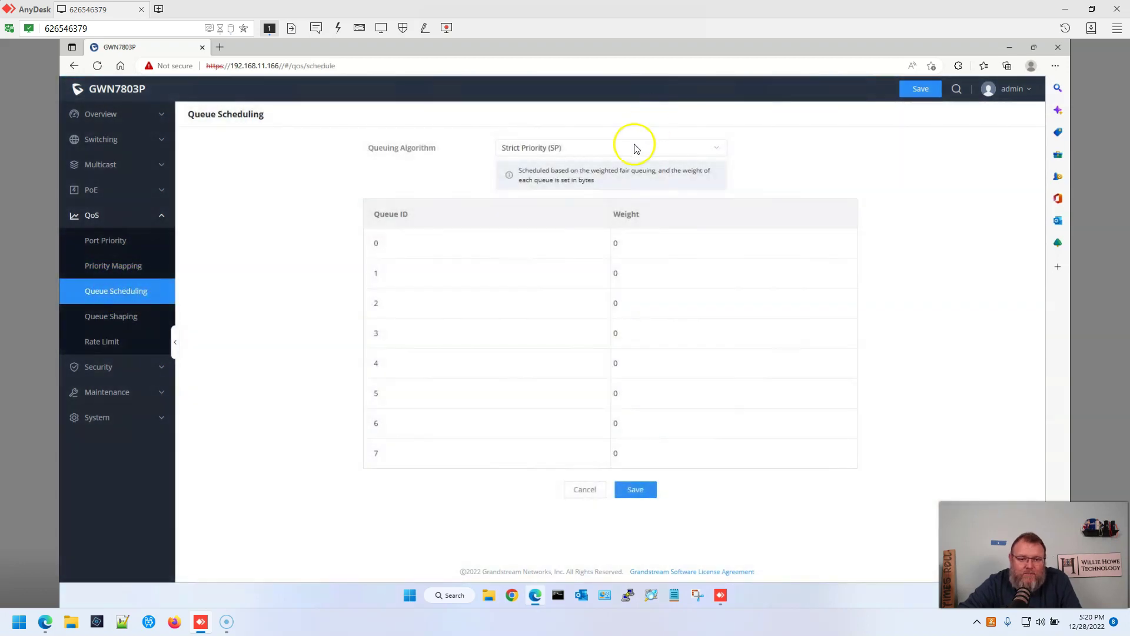
{"action": "left_click", "coordinate": [636, 149]}
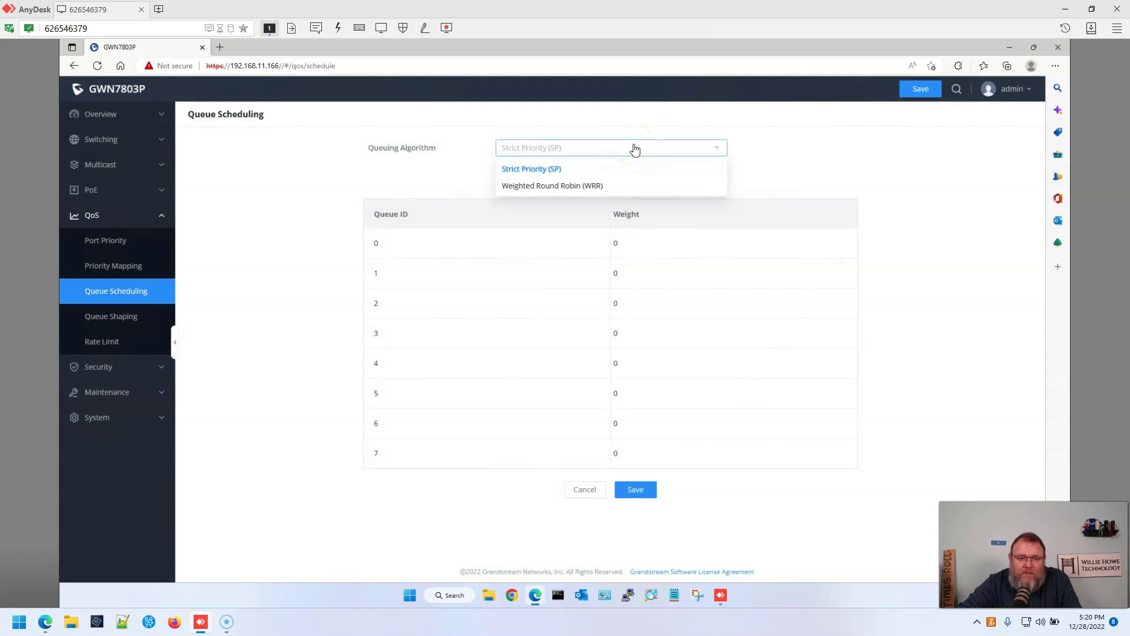
{"action": "left_click", "coordinate": [809, 155]}
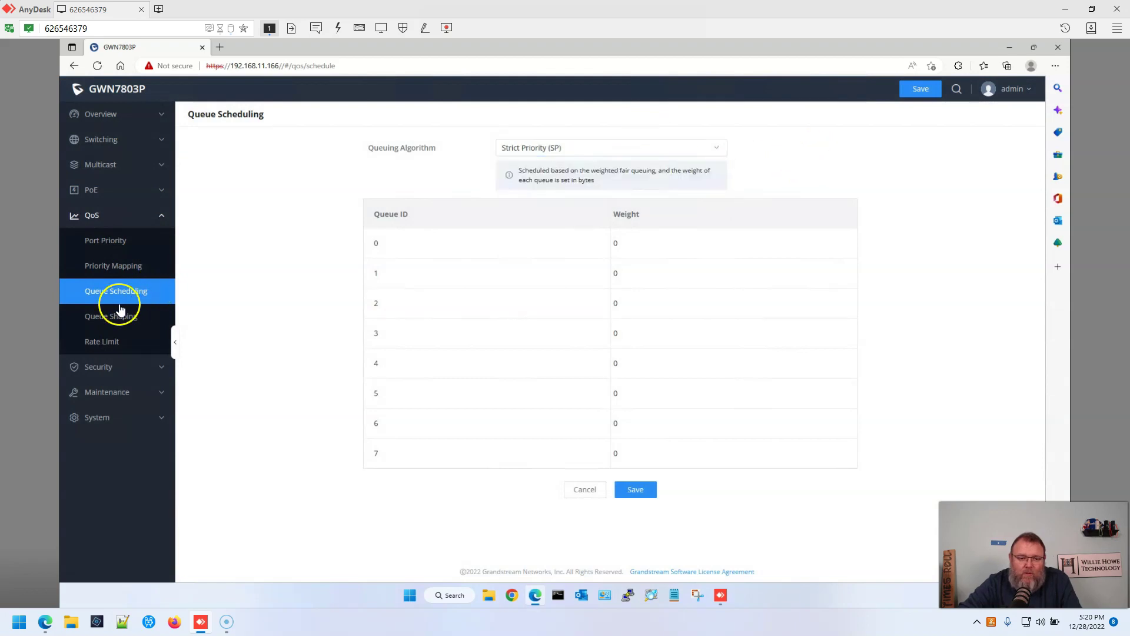
{"action": "left_click", "coordinate": [115, 321]}
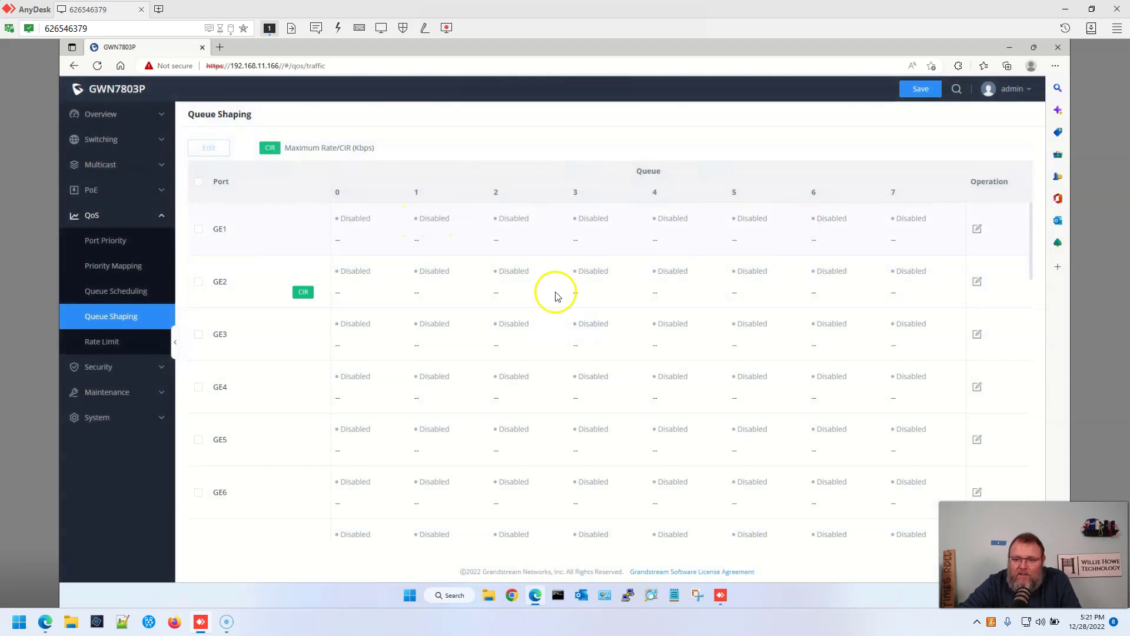
{"action": "left_click", "coordinate": [108, 339]}
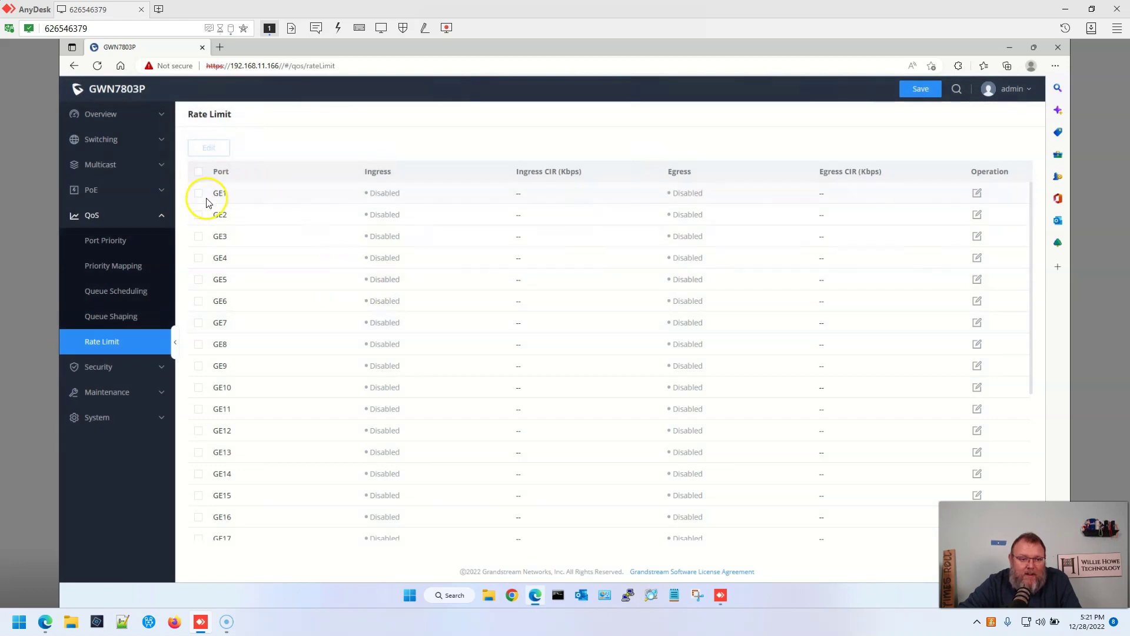
Try enabling ingress and egress rate limits on GE1, then discard the changes
{"action": "left_click", "coordinate": [976, 194]}
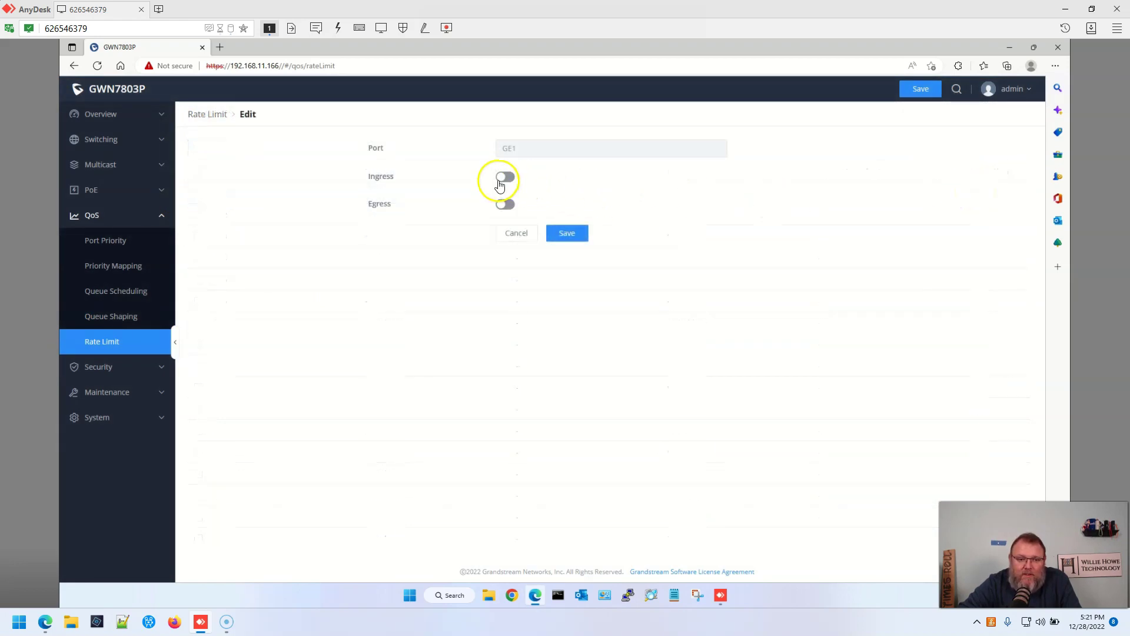
{"action": "left_click", "coordinate": [502, 180]}
{"action": "left_click", "coordinate": [504, 230]}
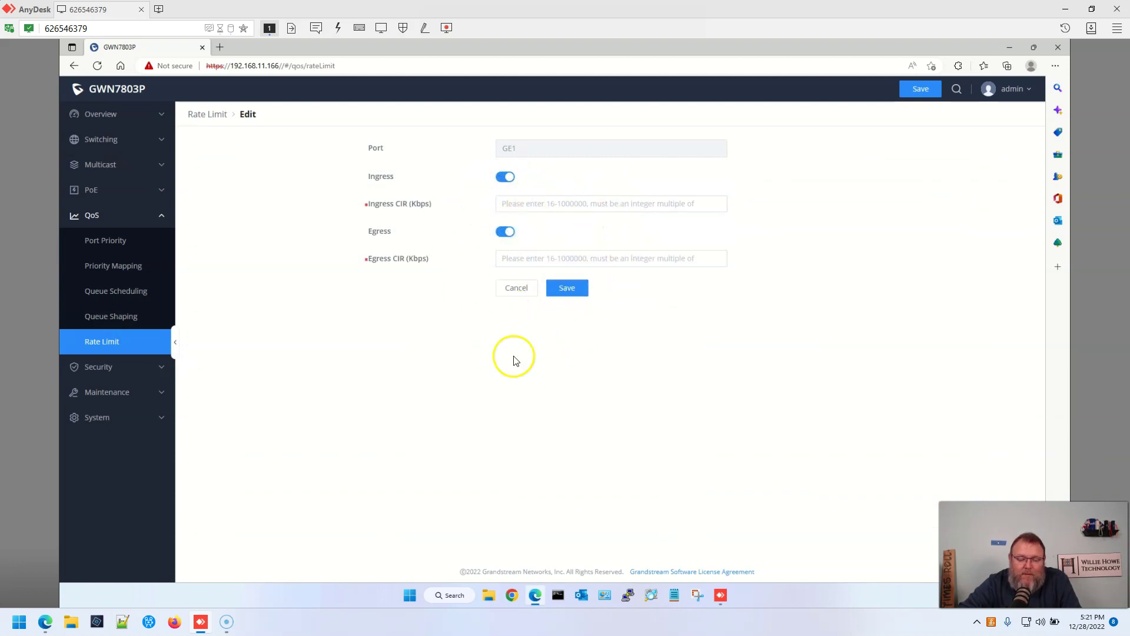
{"action": "left_click", "coordinate": [515, 288]}
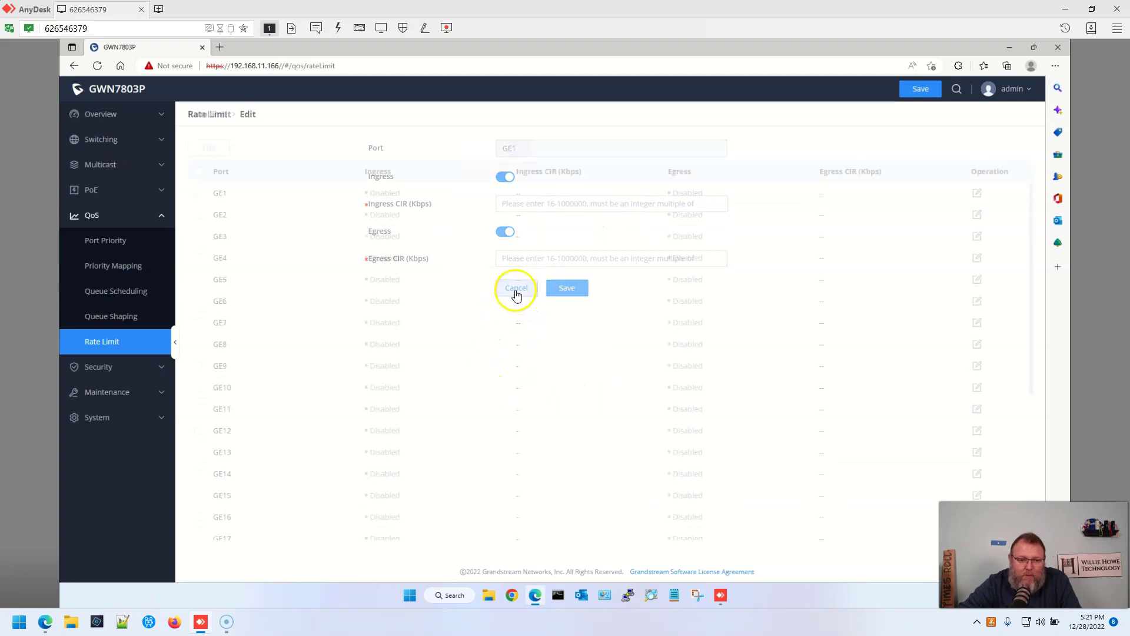
{"action": "left_click", "coordinate": [110, 218]}
View Storm Control, then set Port Security to Allow with 100 packets/s rate limit
{"action": "left_click", "coordinate": [105, 240]}
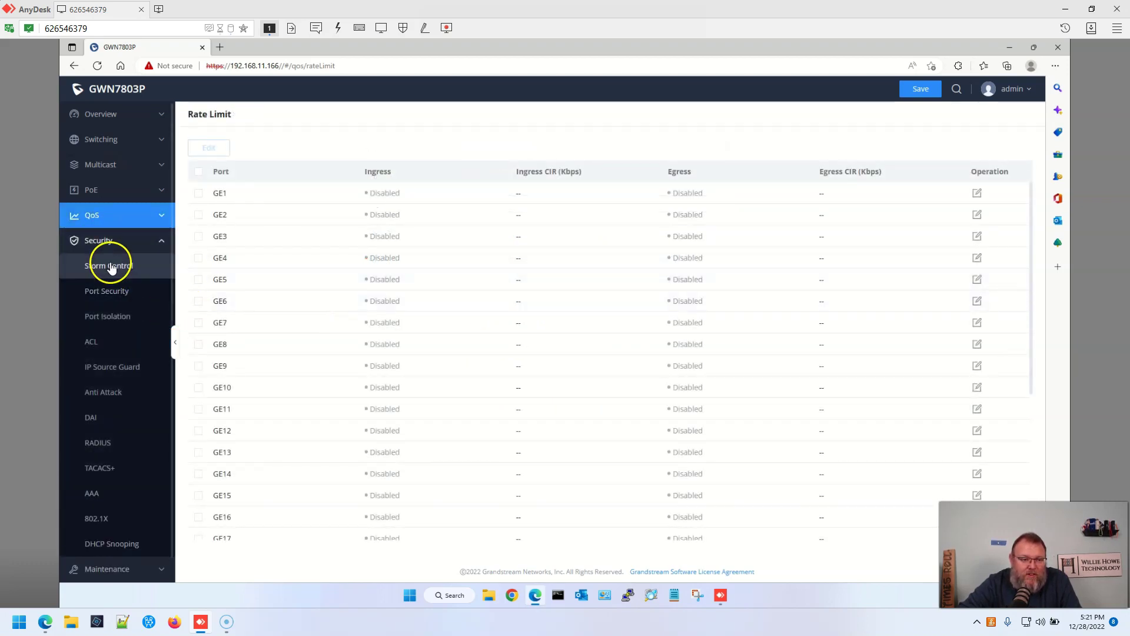
{"action": "left_click", "coordinate": [111, 265]}
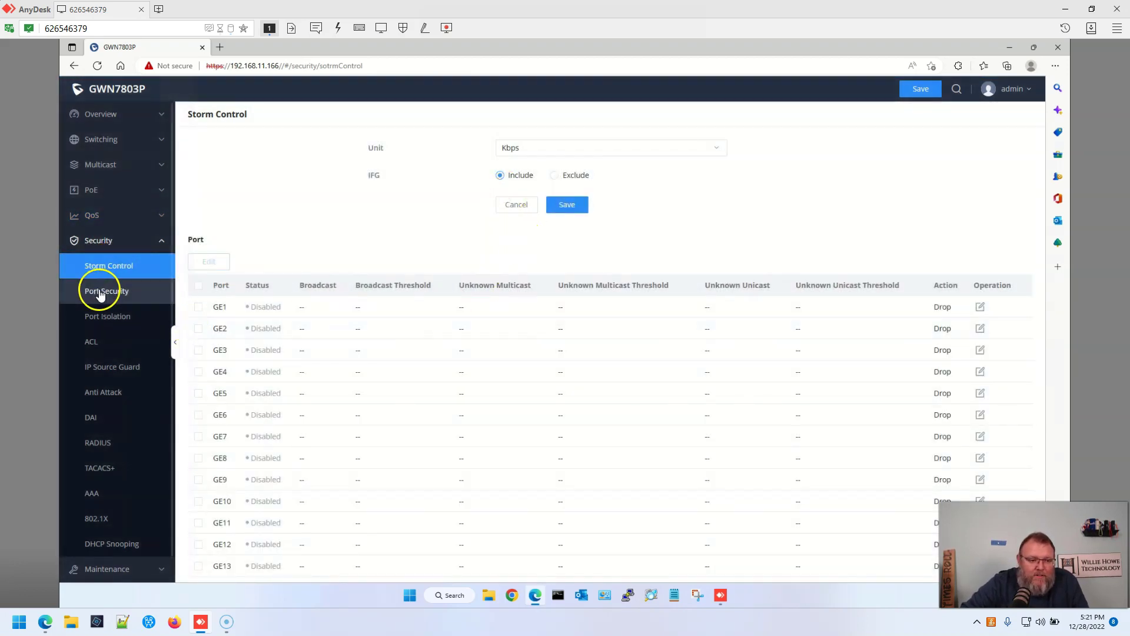
{"action": "left_click", "coordinate": [101, 292]}
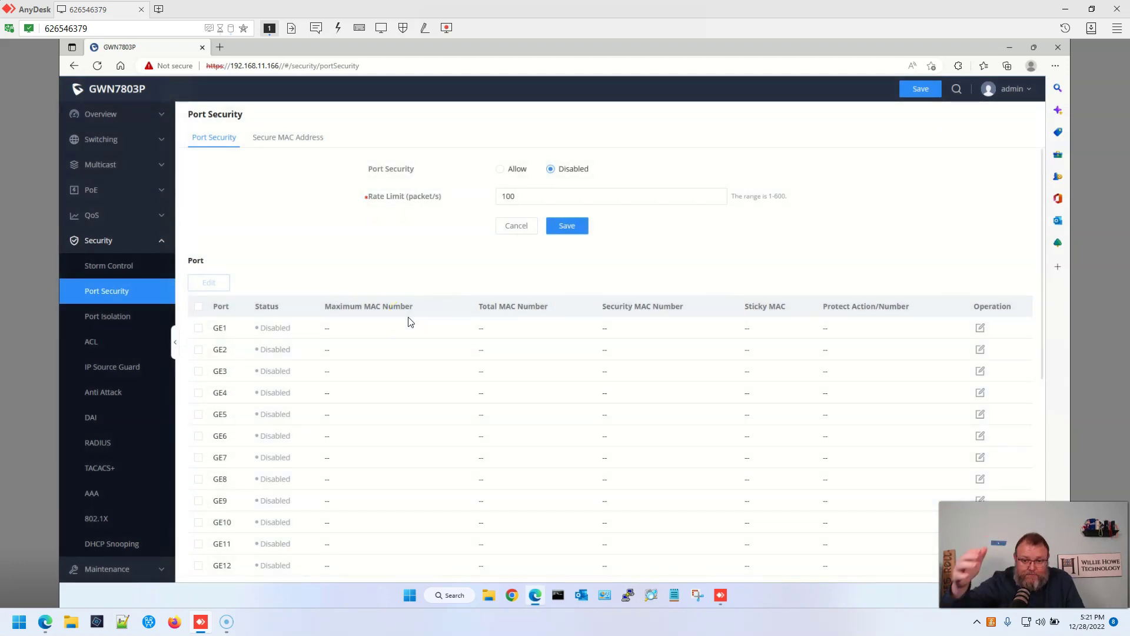
{"action": "left_click", "coordinate": [502, 170]}
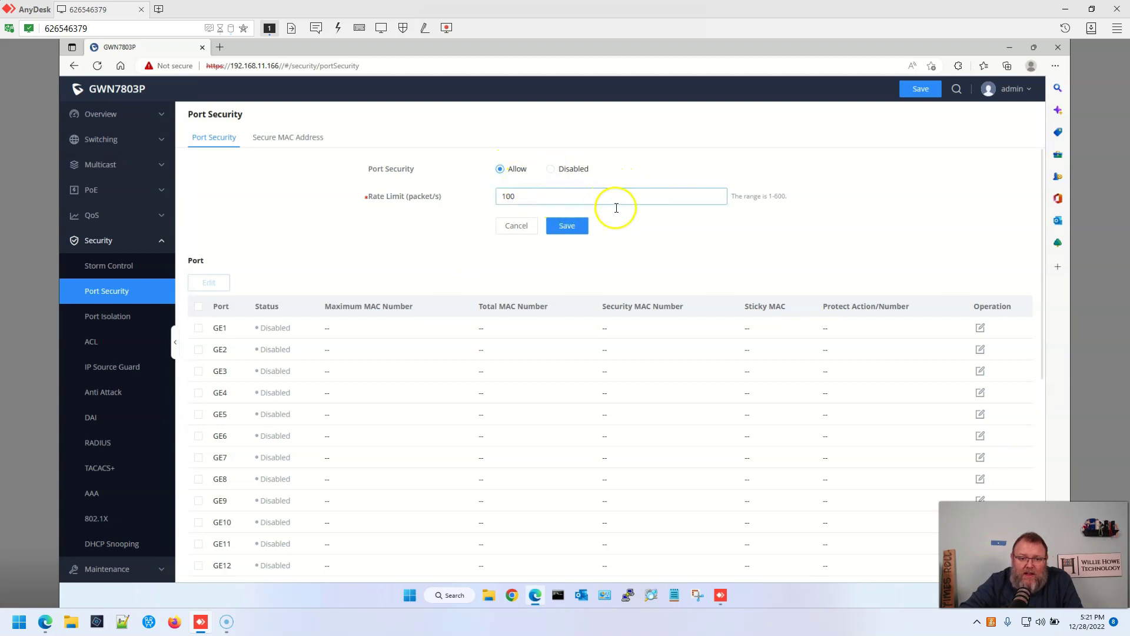
Edit GE1's port security to Max MAC 2 and shutdown protection, then discard it
{"action": "left_click", "coordinate": [980, 330]}
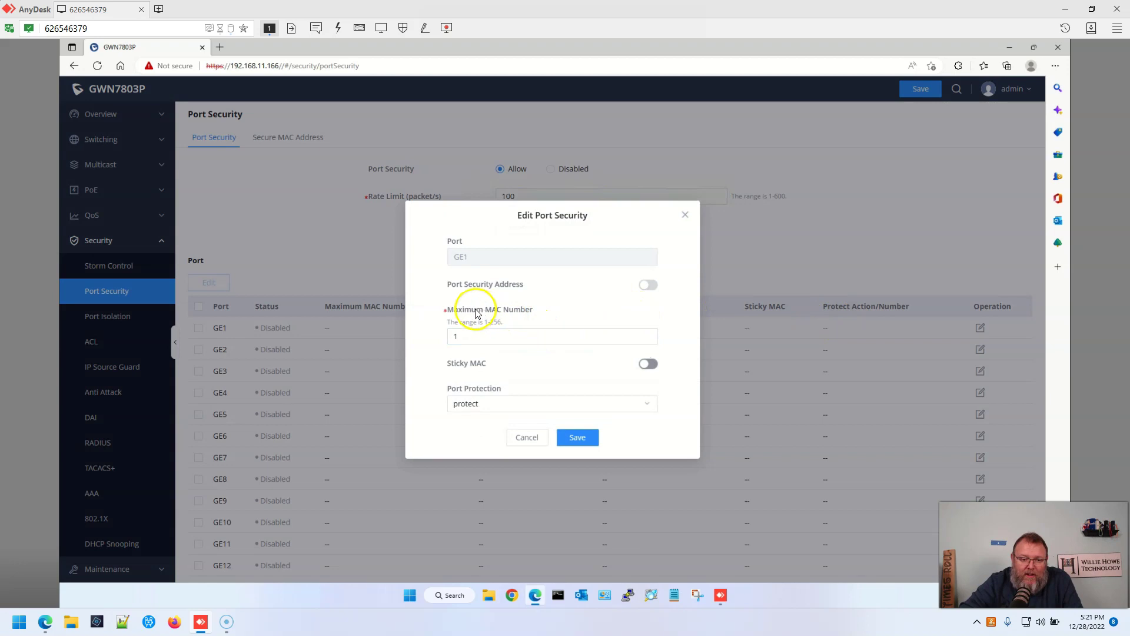
{"action": "left_click", "coordinate": [487, 337]}
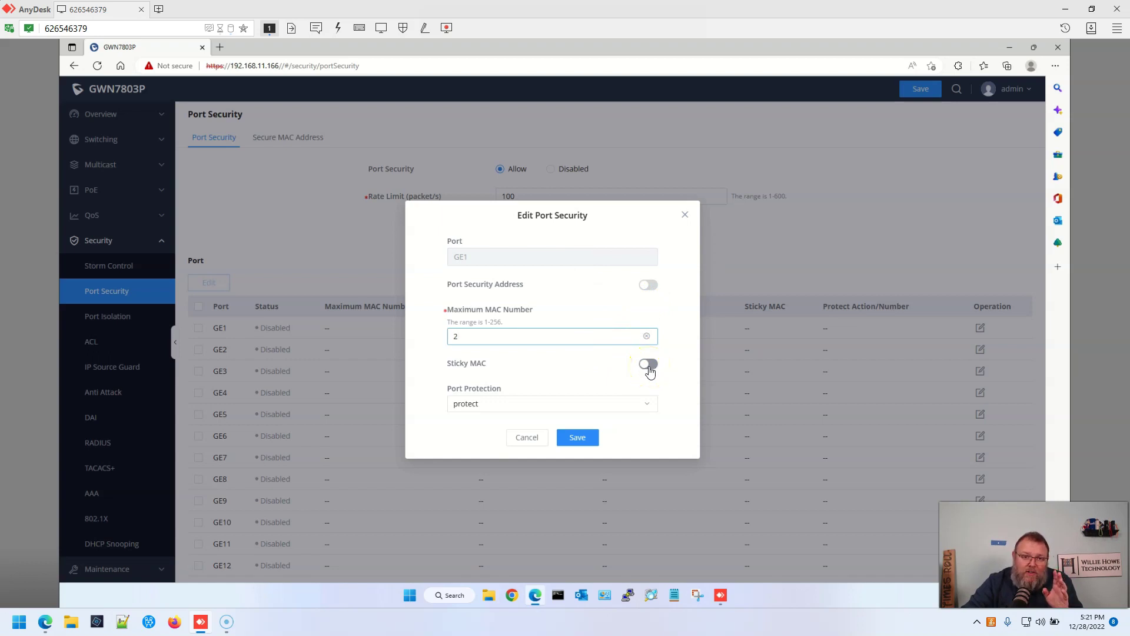
{"action": "left_click", "coordinate": [543, 437]}
{"action": "left_click", "coordinate": [553, 380]}
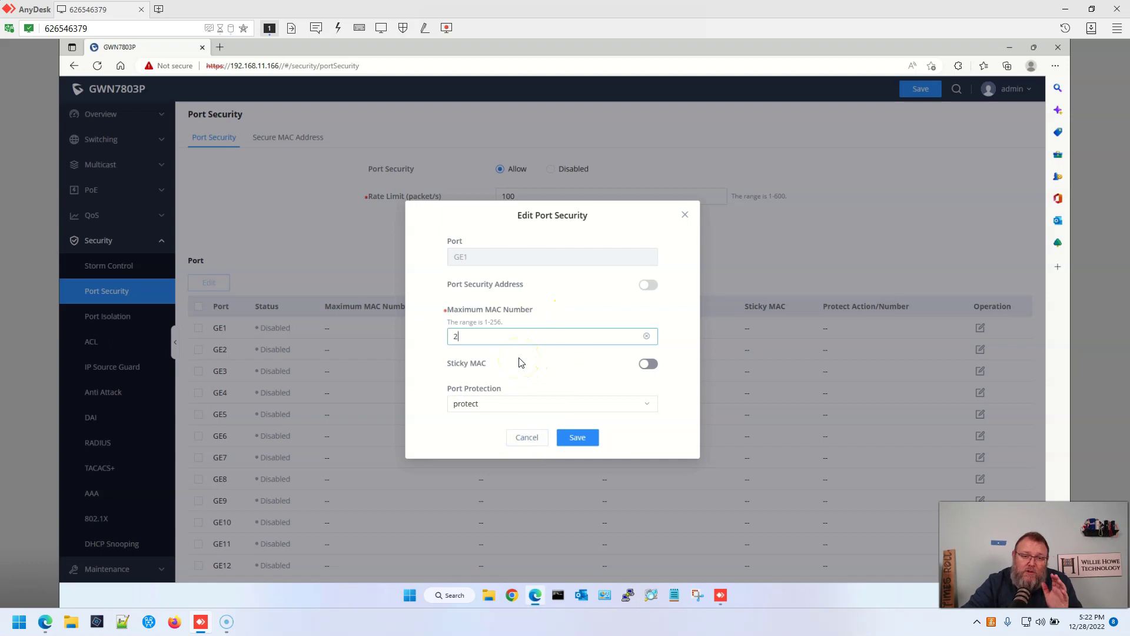
{"action": "left_click", "coordinate": [509, 405]}
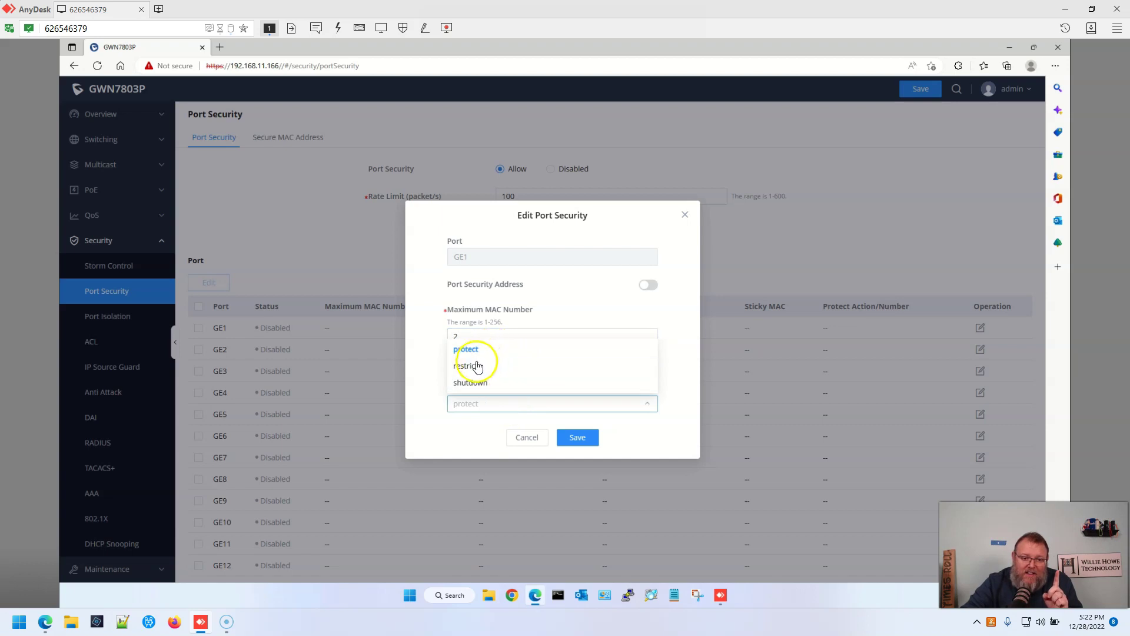
{"action": "left_click", "coordinate": [472, 383]}
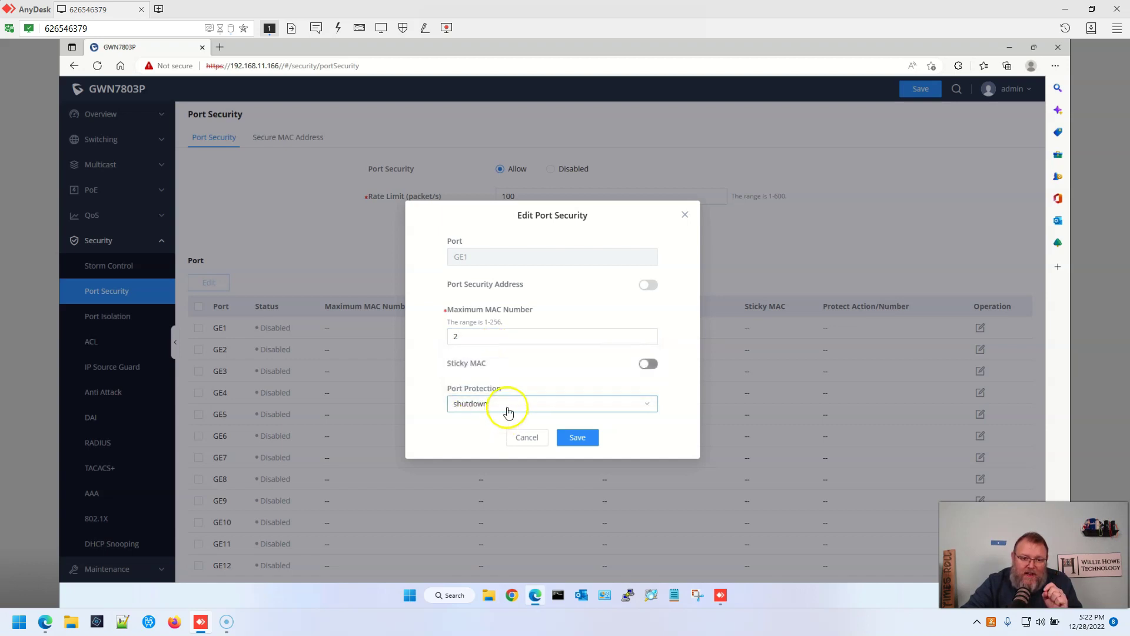
{"action": "left_click", "coordinate": [508, 412]}
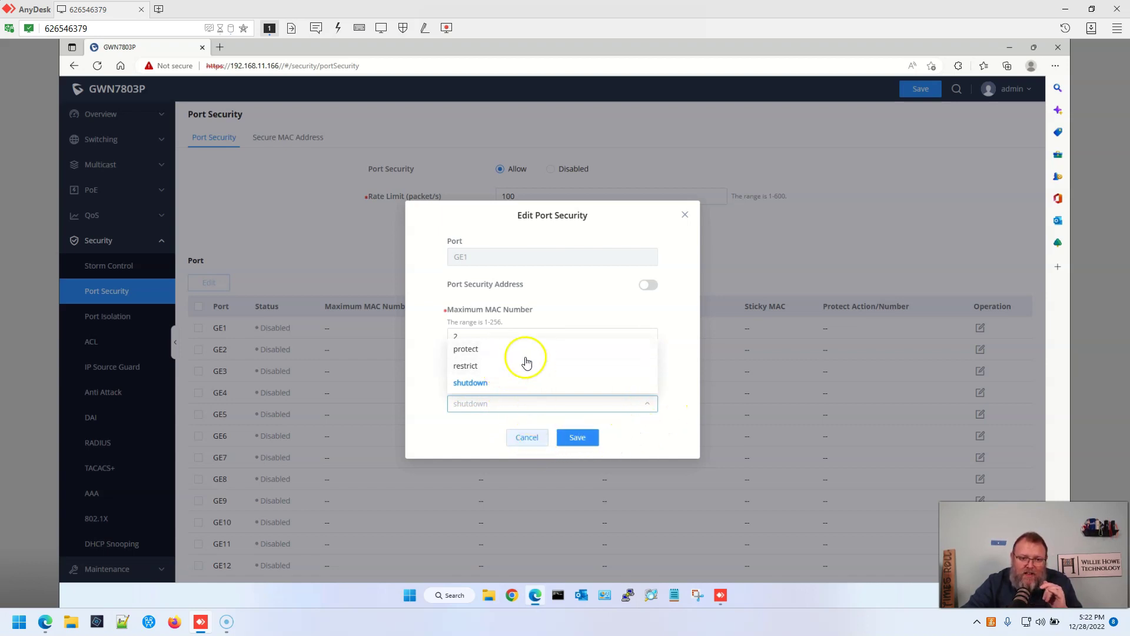
{"action": "left_click", "coordinate": [528, 446]}
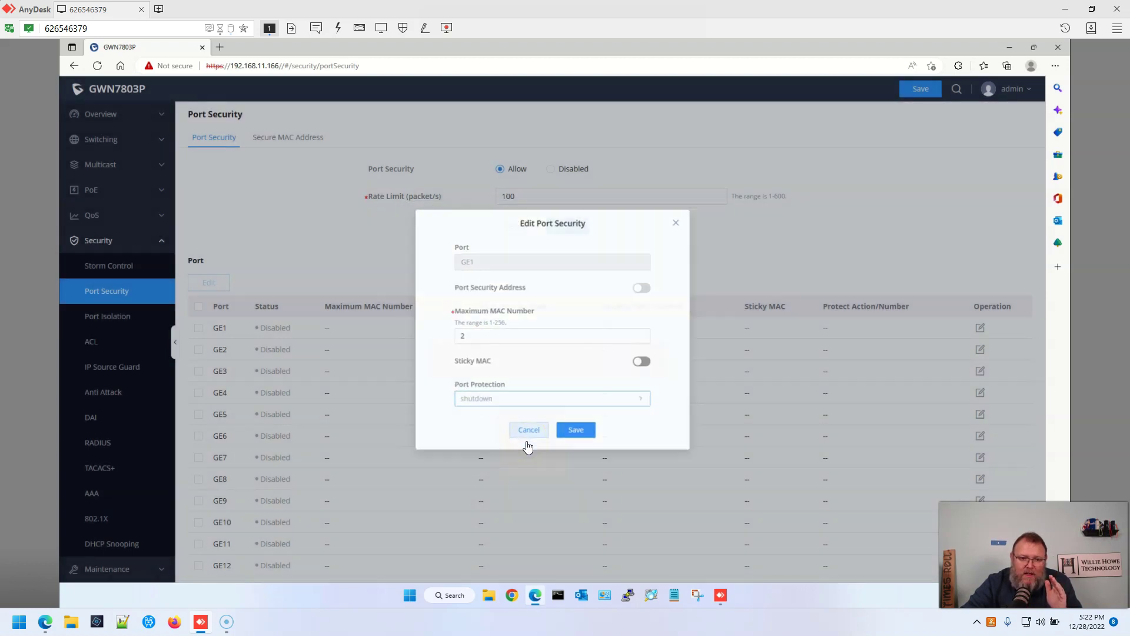
{"action": "left_click", "coordinate": [527, 446]}
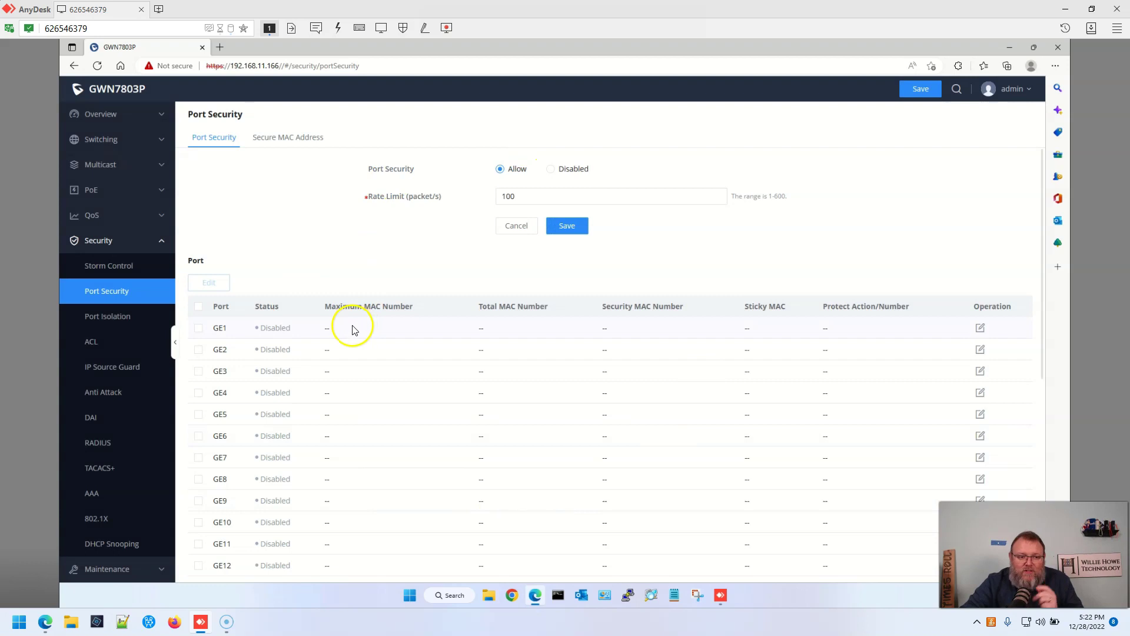
Visit Port Isolation, ACL and IP Source Guard, ending on Anti Attack with all protections off
{"action": "left_click", "coordinate": [115, 319]}
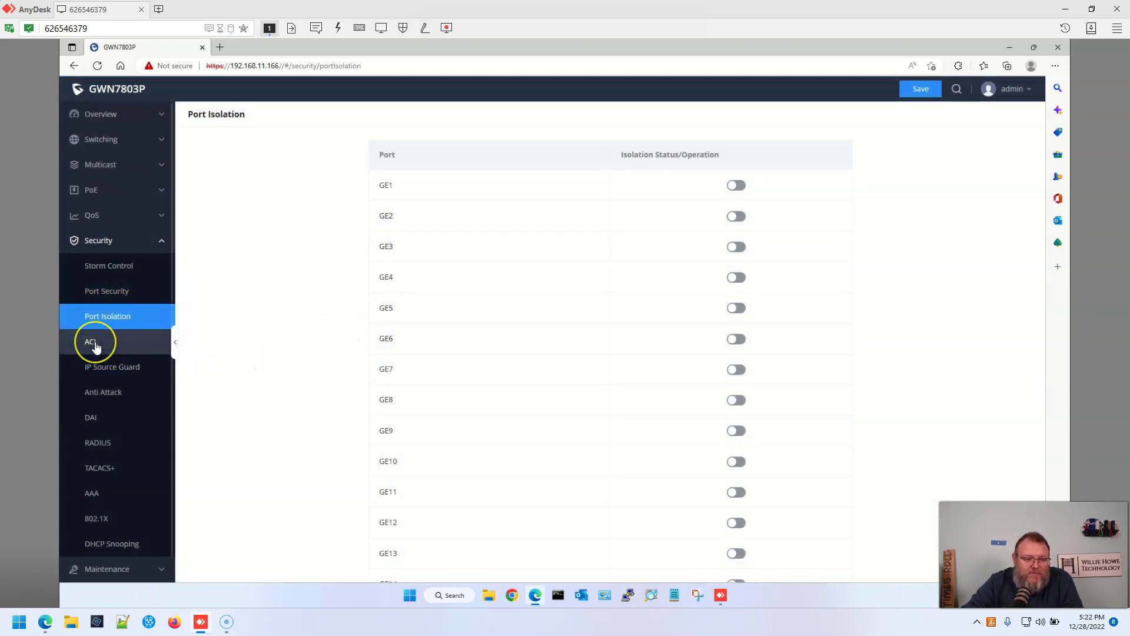
{"action": "left_click", "coordinate": [94, 344]}
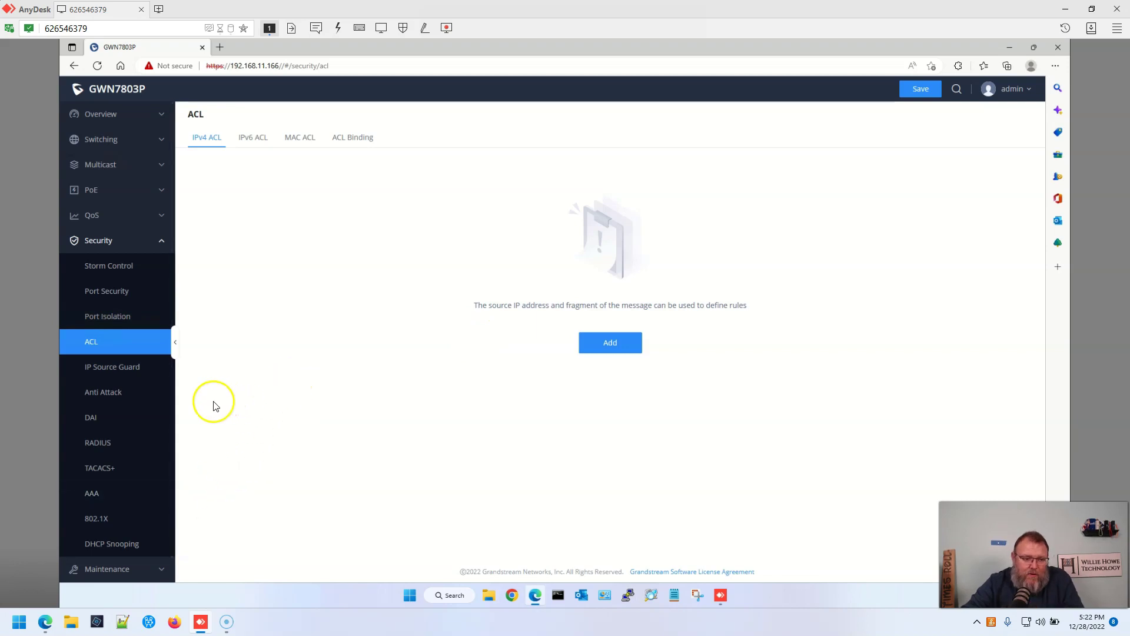
{"action": "left_click", "coordinate": [111, 368]}
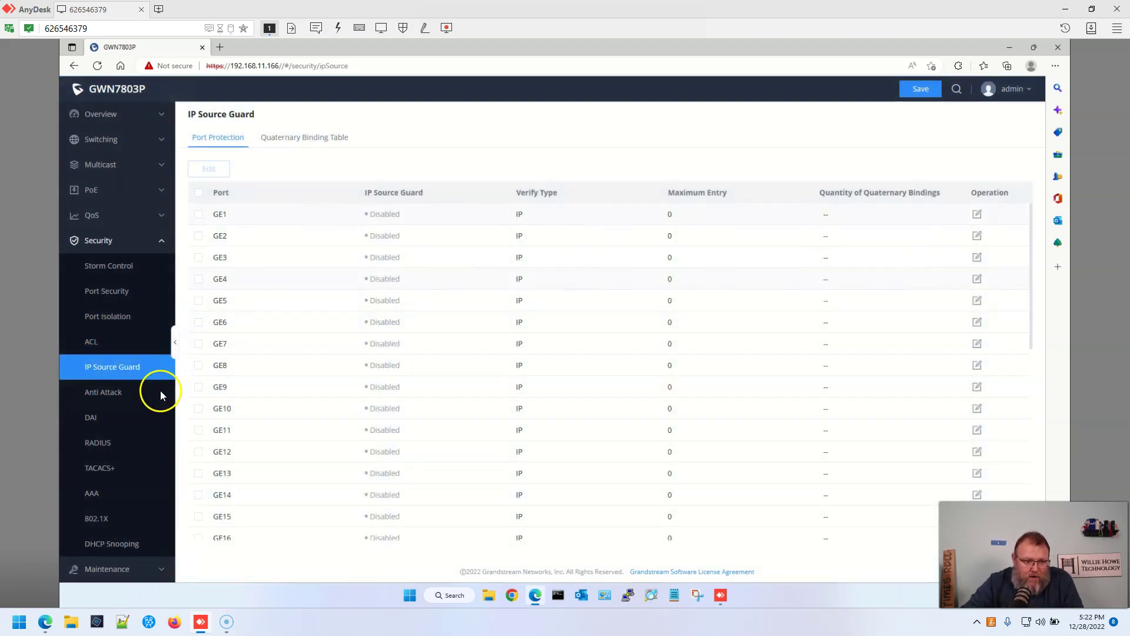
{"action": "left_click", "coordinate": [115, 392]}
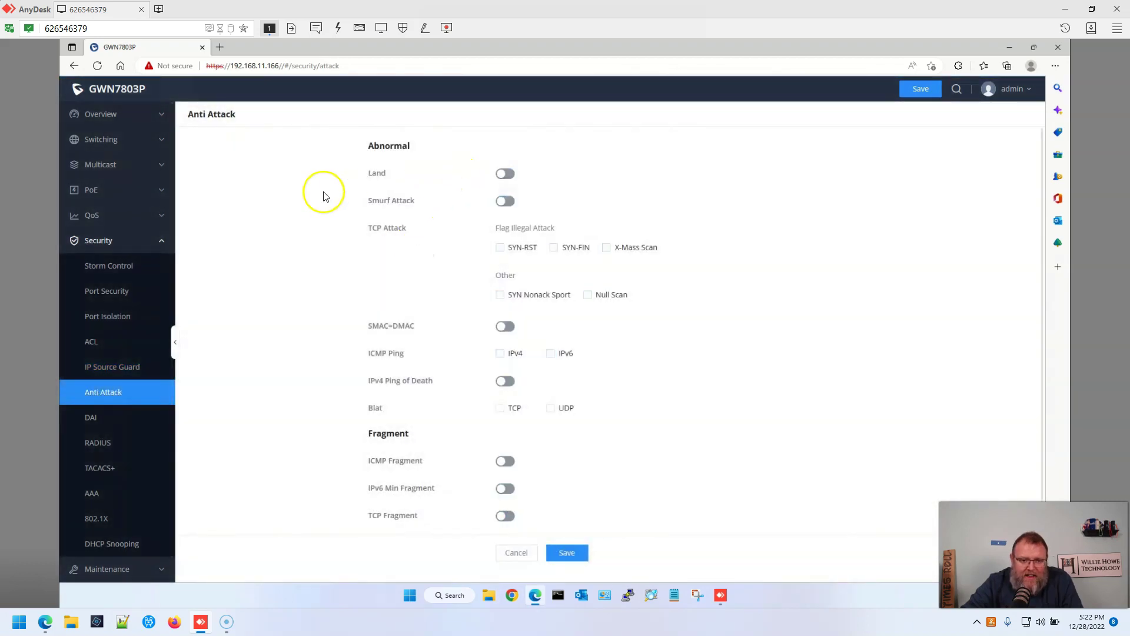
Open the Dynamic ARP Inspection (DAI) settings page
{"action": "scroll", "coordinate": [347, 272], "scroll_direction": "down", "scroll_amount": 1}
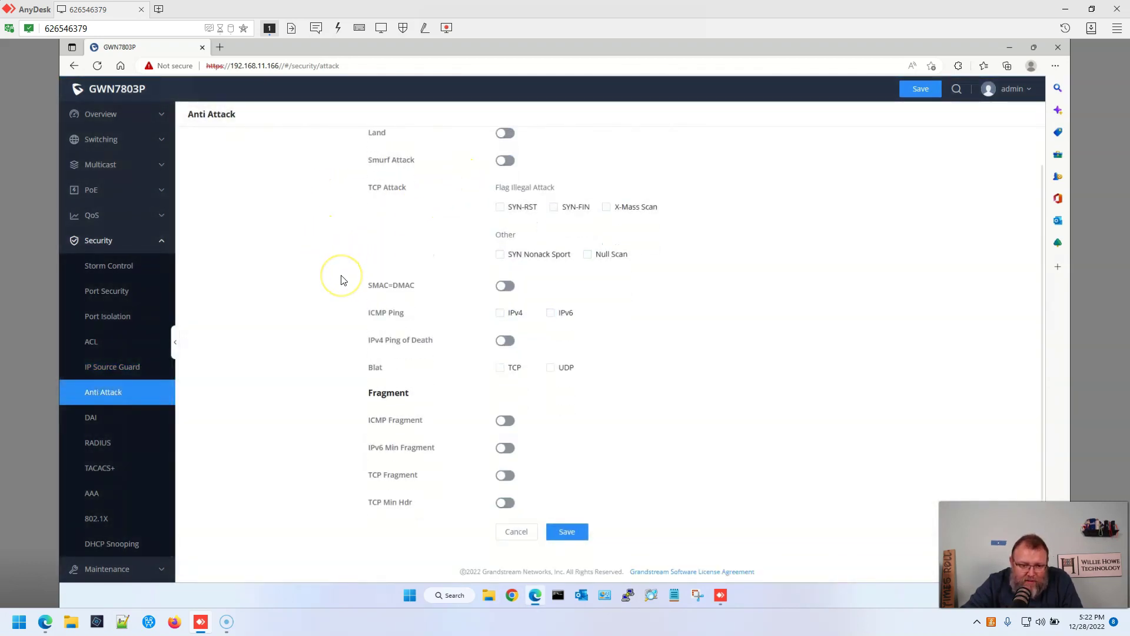
{"action": "scroll", "coordinate": [343, 280], "scroll_direction": "up", "scroll_amount": 1}
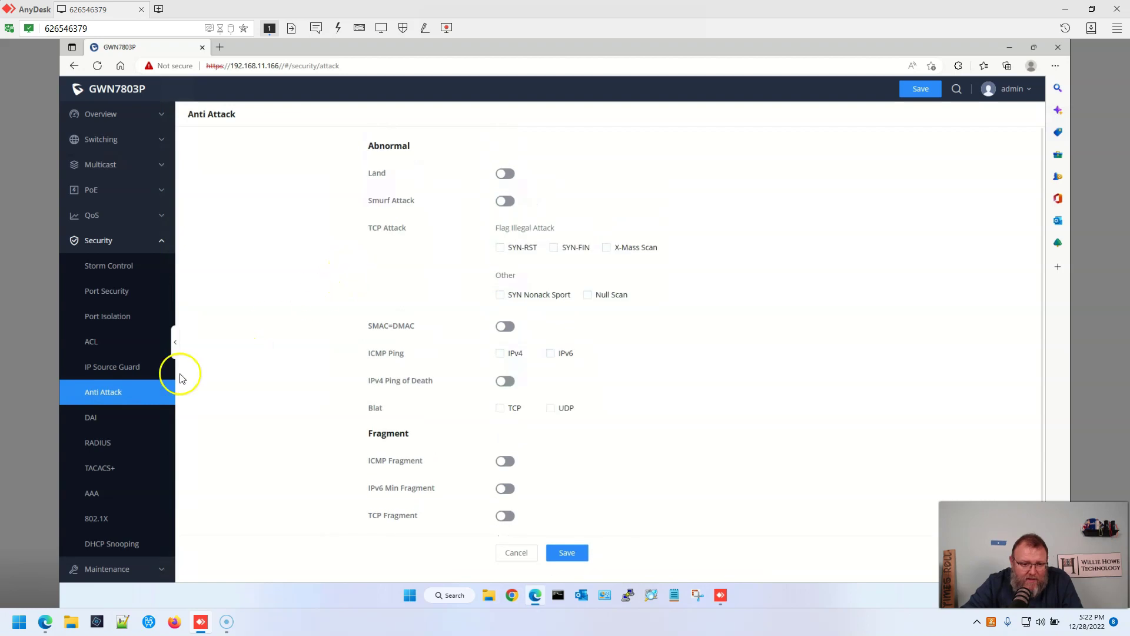
{"action": "left_click", "coordinate": [90, 419]}
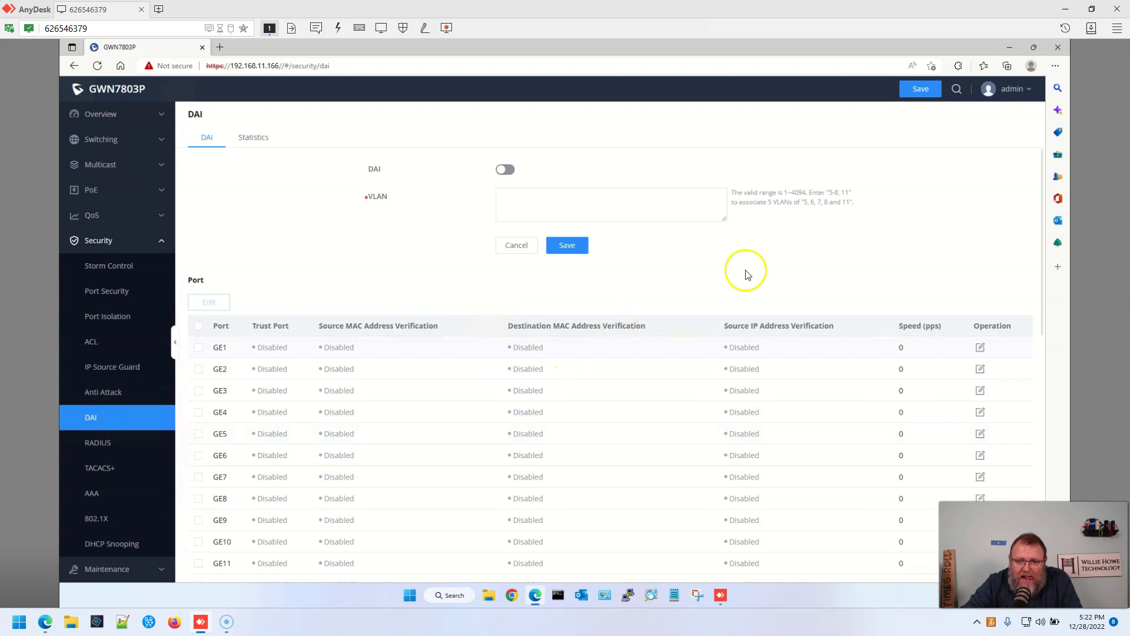
{"action": "scroll", "coordinate": [681, 378], "scroll_direction": "down", "scroll_amount": 8}
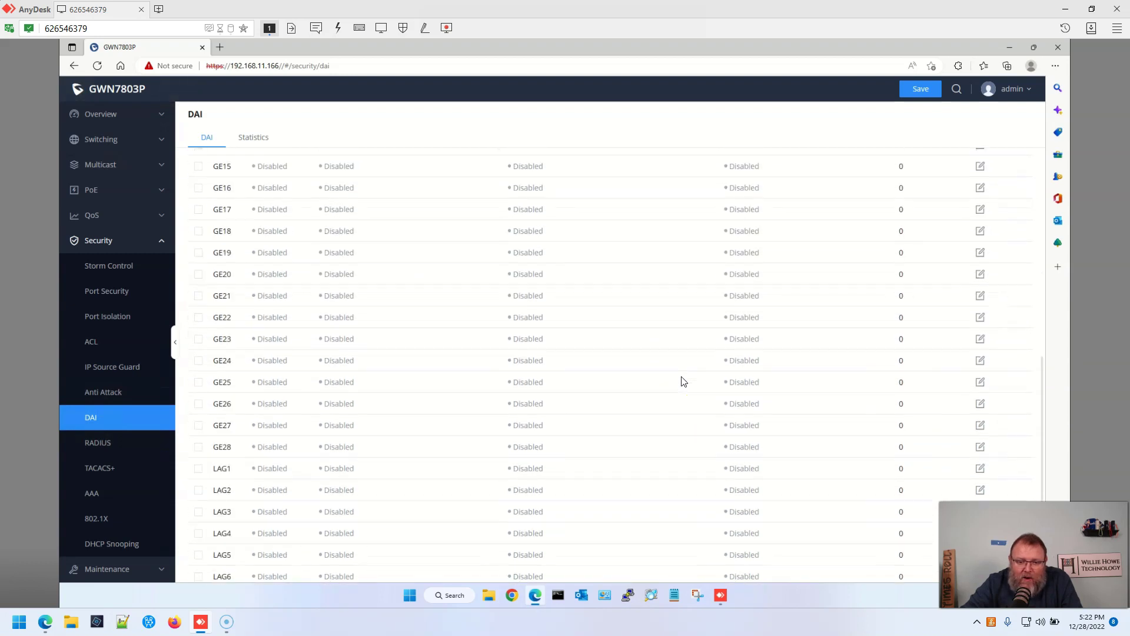
{"action": "scroll", "coordinate": [677, 377], "scroll_direction": "up", "scroll_amount": 10}
{"action": "scroll", "coordinate": [671, 371], "scroll_direction": "down", "scroll_amount": 1}
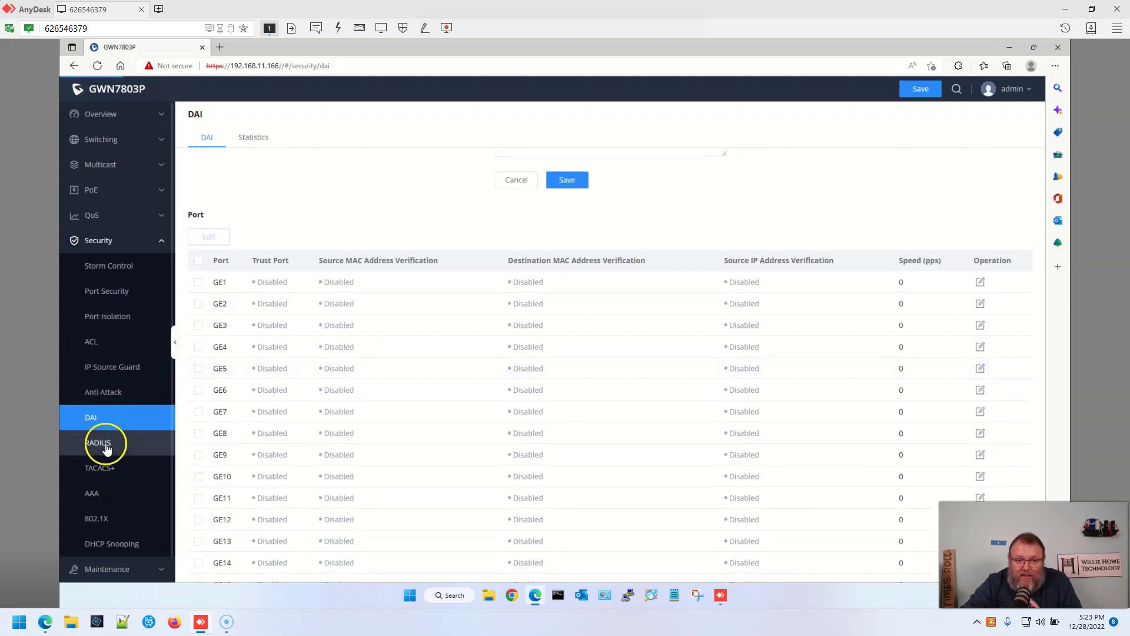
Look through RADIUS, TACACS+ and AAA, ending on 802.1X Port Mode with 802.1X disabled
{"action": "left_click", "coordinate": [107, 449]}
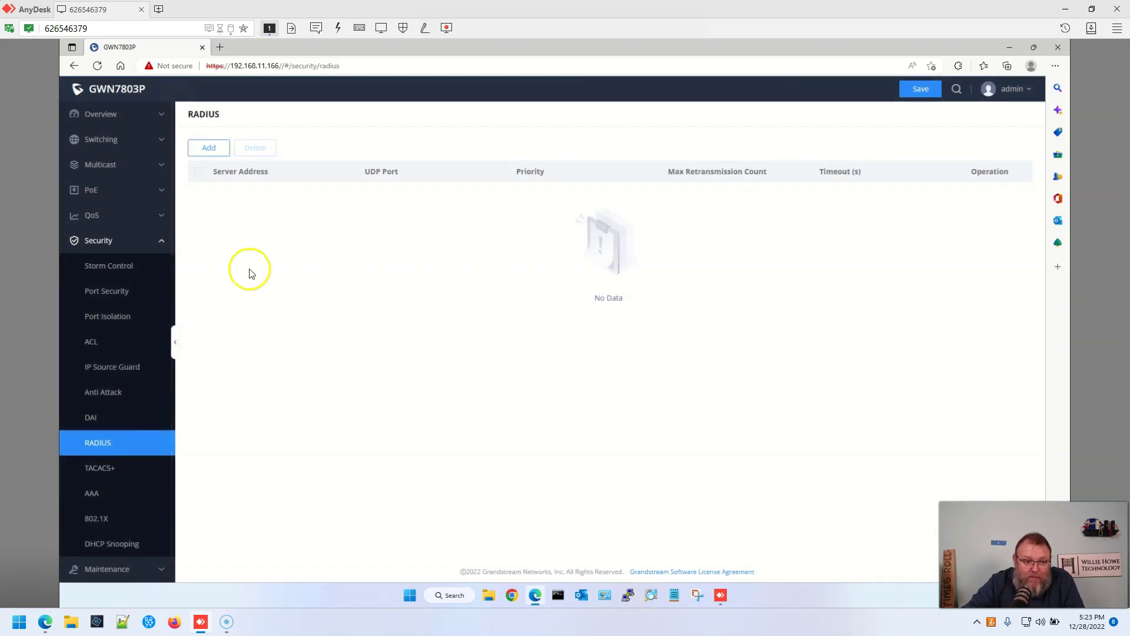
{"action": "left_click", "coordinate": [99, 472]}
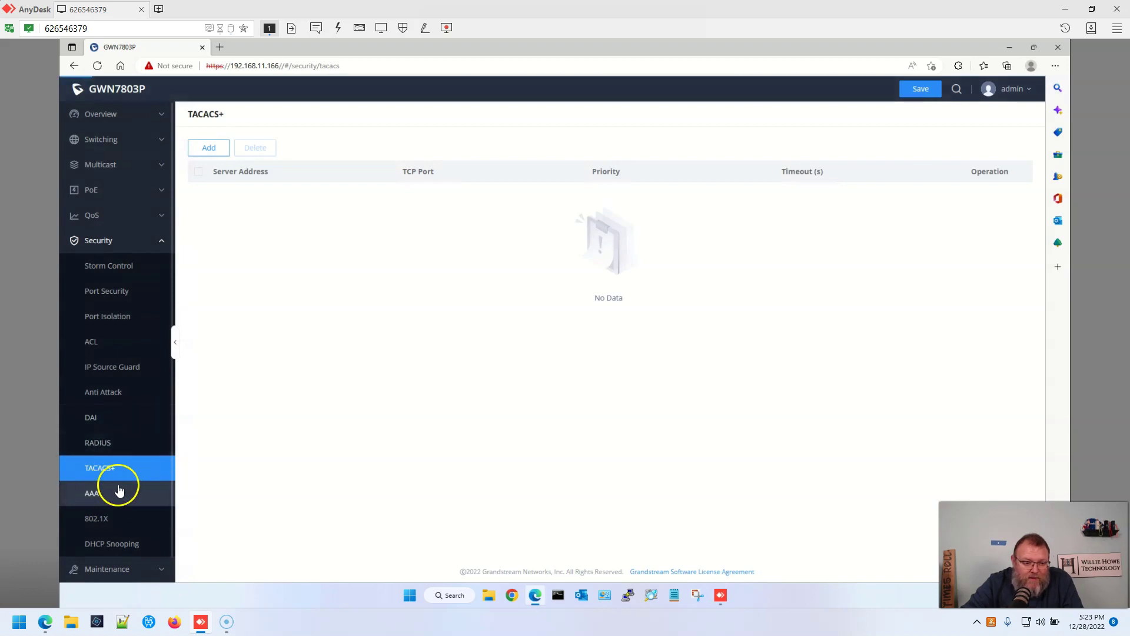
{"action": "left_click", "coordinate": [134, 485]}
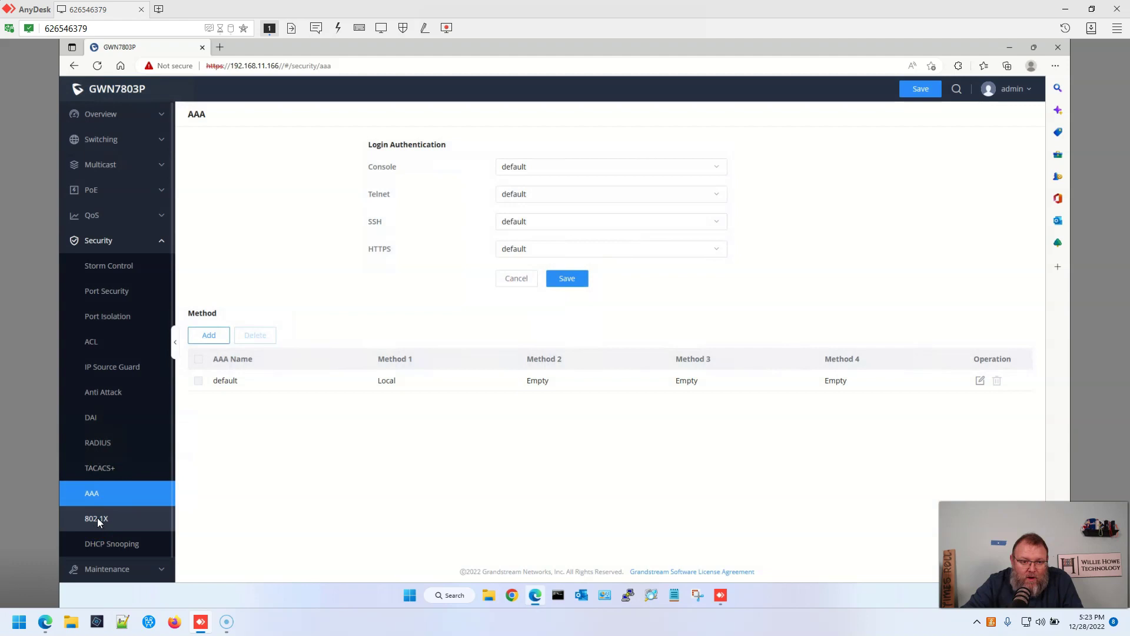
{"action": "left_click", "coordinate": [97, 519]}
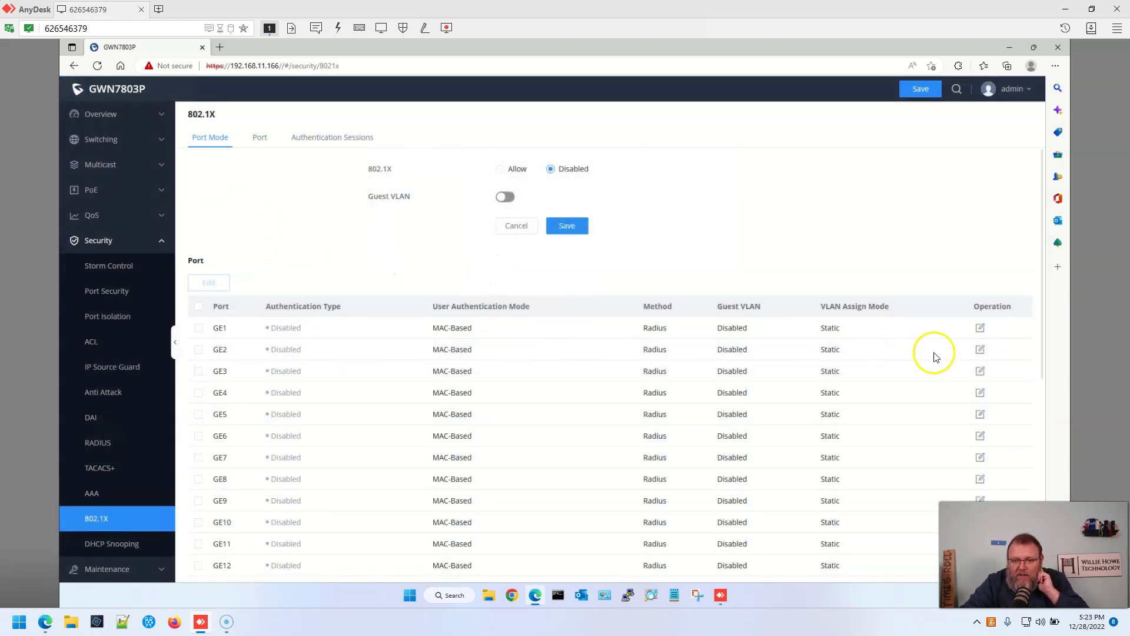
Check GE1's 802.1X user authentication mode and leave it as MAC-Based
{"action": "left_click", "coordinate": [980, 328]}
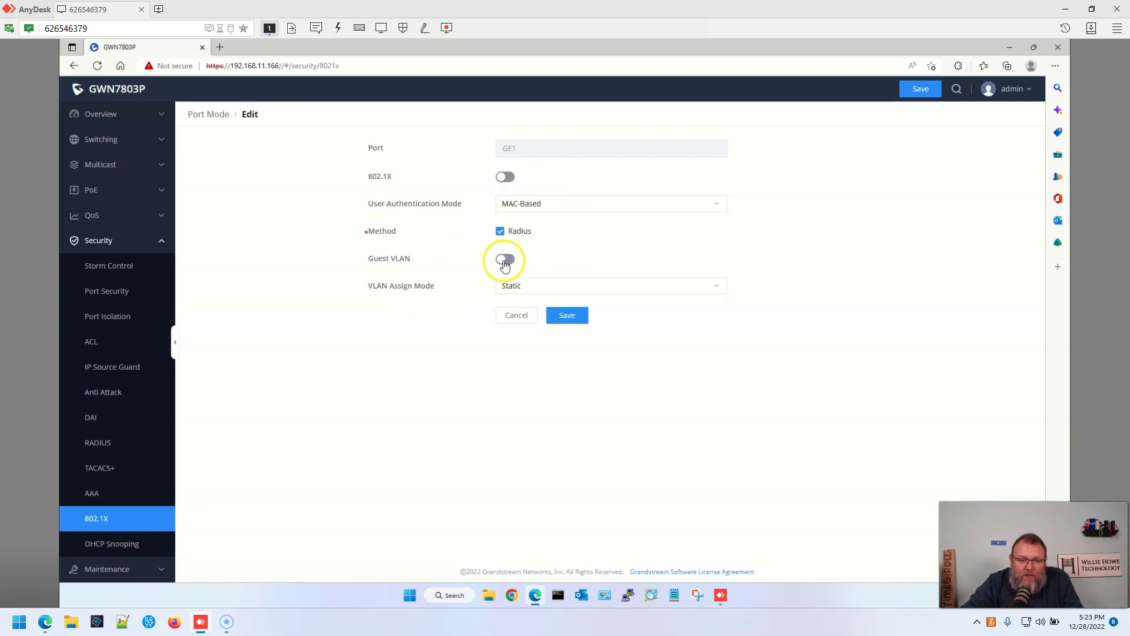
{"action": "left_click", "coordinate": [594, 214]}
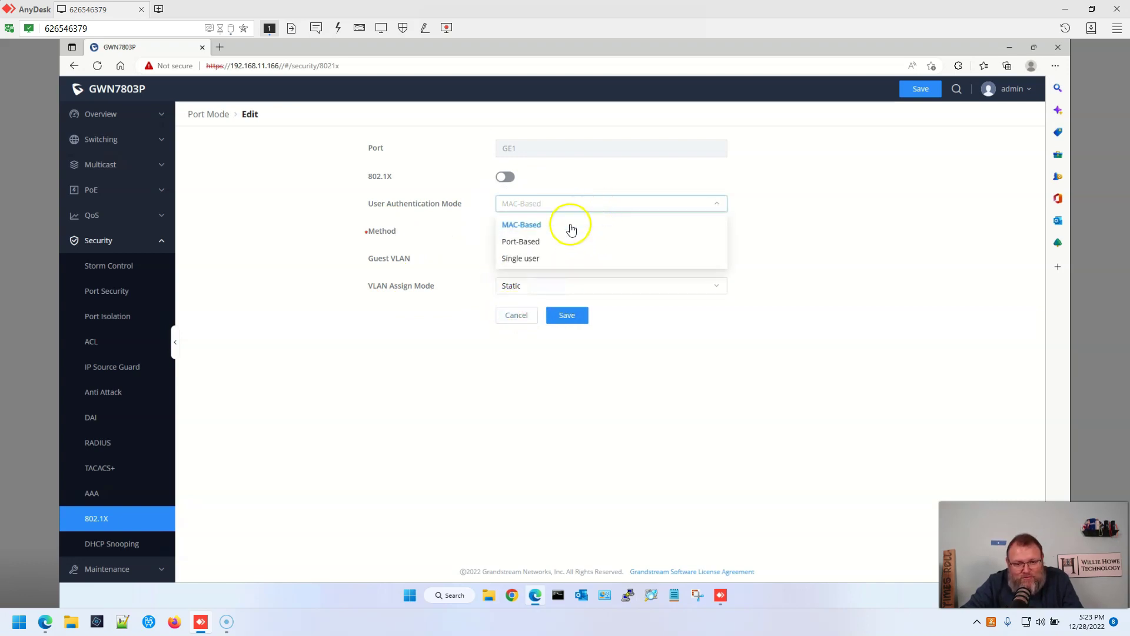
{"action": "left_click", "coordinate": [311, 385]}
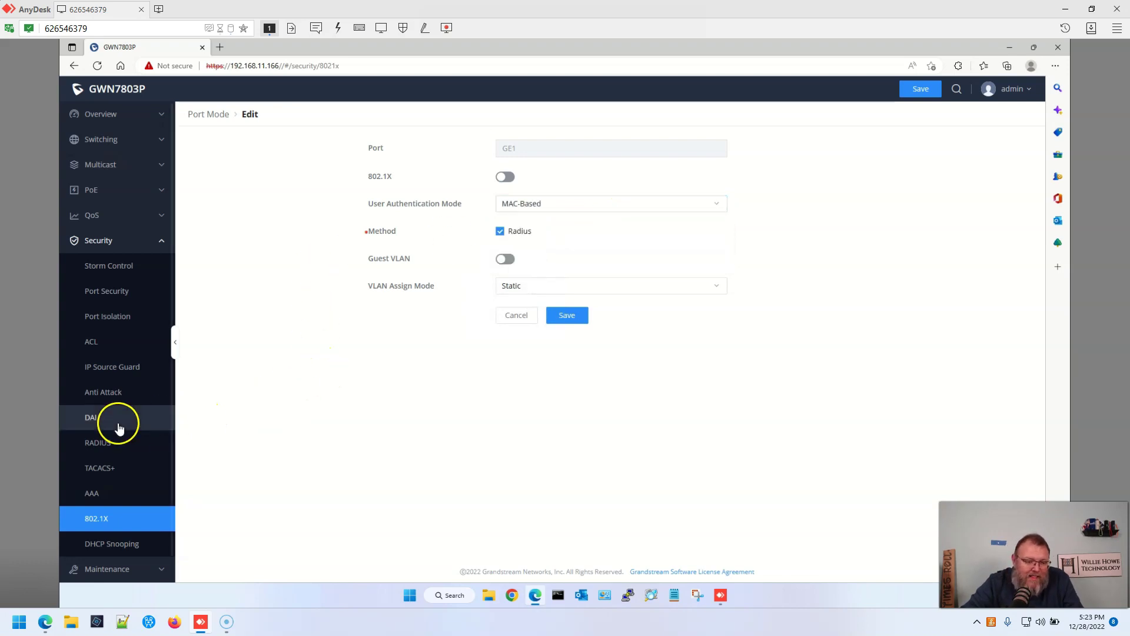
View the DHCP Snooping page for VLAN 1, then collapse Security and expand Maintenance
{"action": "scroll", "coordinate": [119, 428], "scroll_direction": "down", "scroll_amount": 1}
{"action": "left_click", "coordinate": [94, 518]}
{"action": "left_click", "coordinate": [118, 219]}
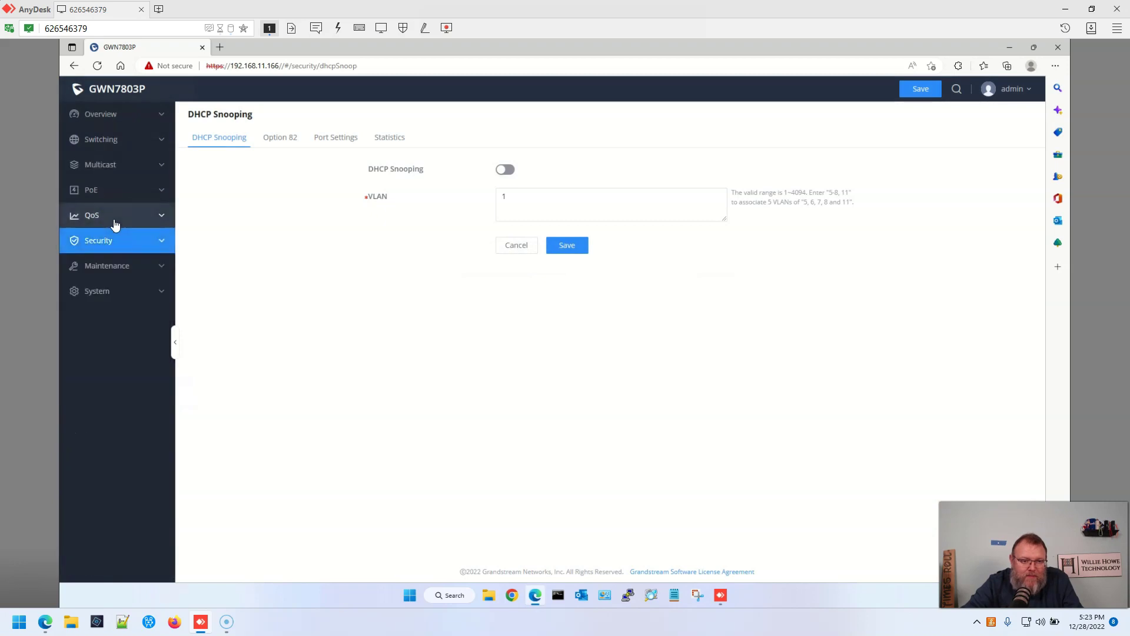
{"action": "left_click", "coordinate": [110, 267]}
On the Upgrade page, select the firmware server path fm.grandstream.com/gs
{"action": "left_click", "coordinate": [109, 295]}
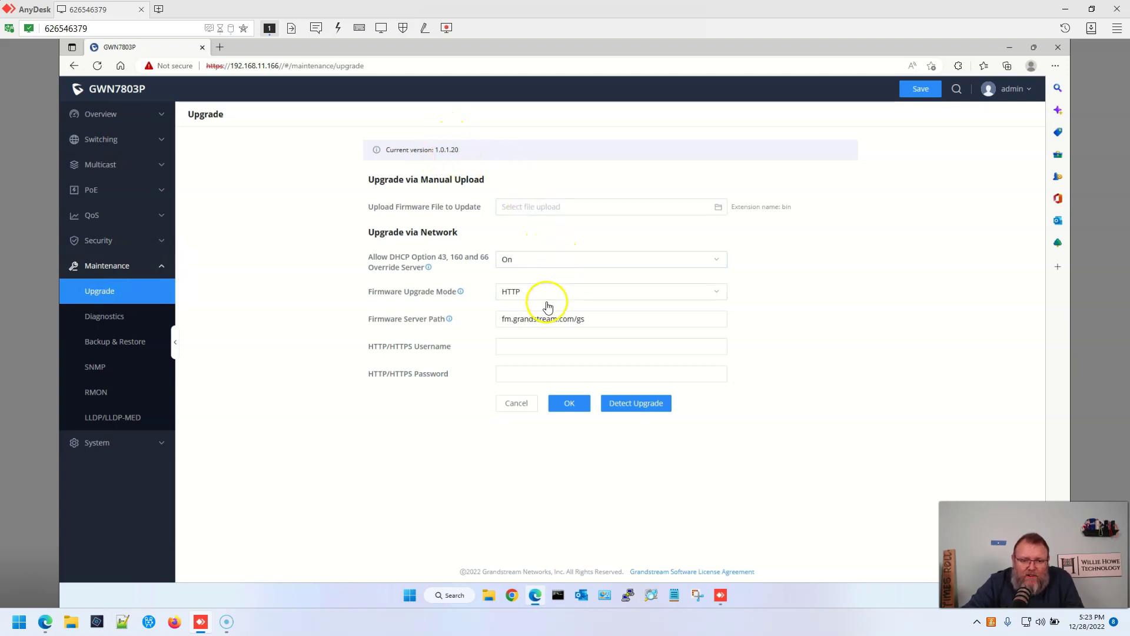
{"action": "left_click", "coordinate": [597, 319]}
{"action": "left_click_drag", "start_coordinate": [586, 318], "coordinate": [495, 318]}
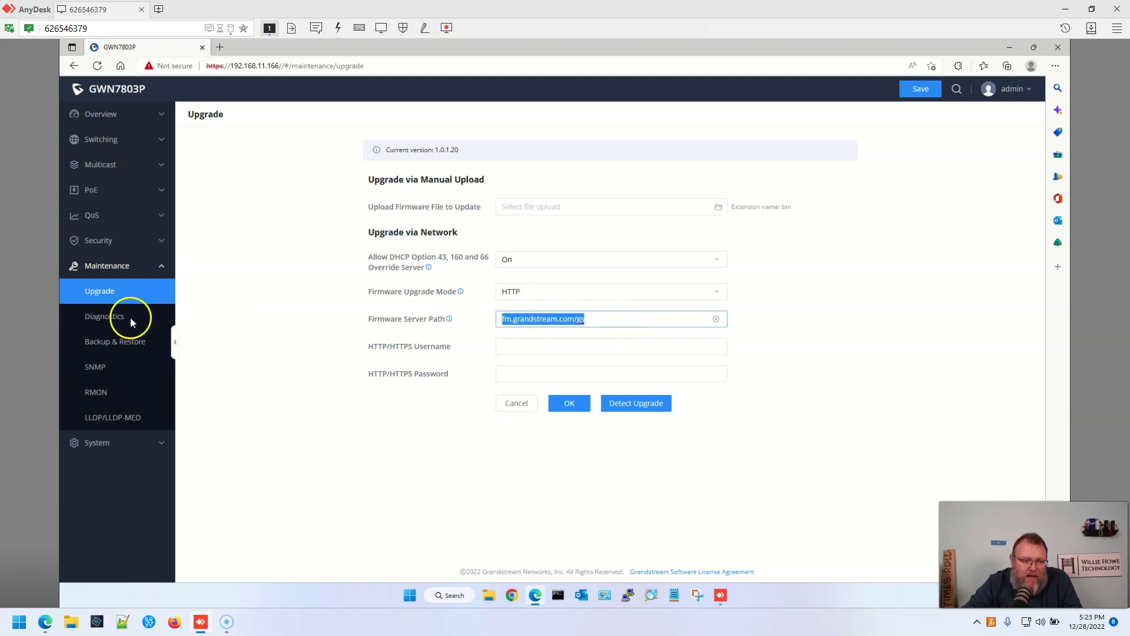
Browse the Diagnostics Ping, Traceroute, Port Mirroring and Fiber Module tabs, then go to Backup & Restore
{"action": "left_click", "coordinate": [105, 317]}
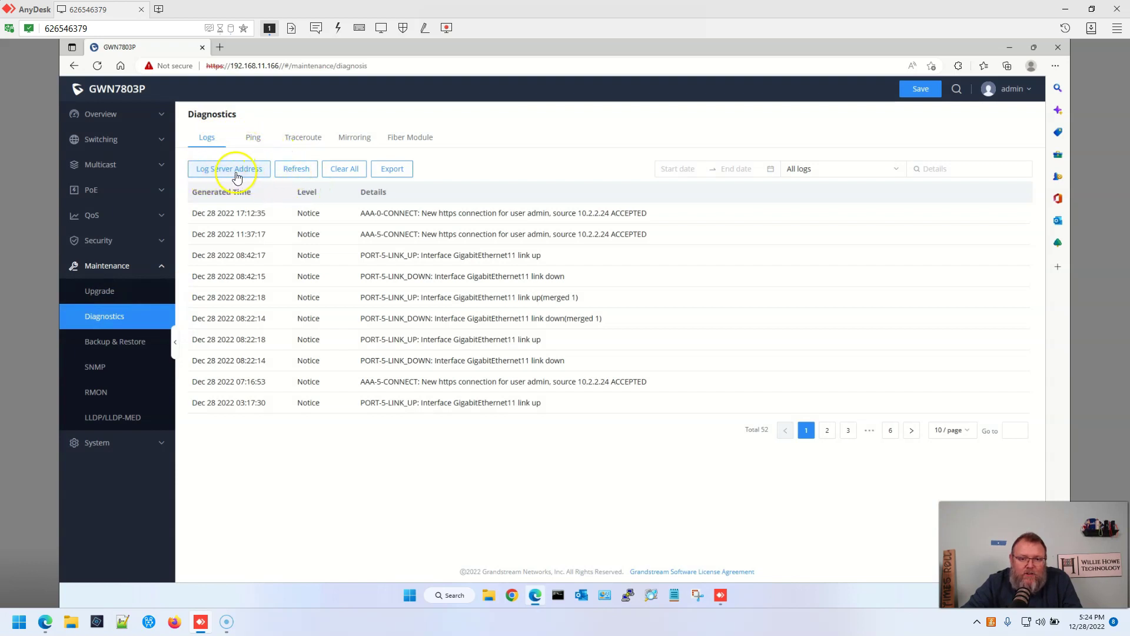
{"action": "left_click", "coordinate": [254, 141]}
{"action": "left_click", "coordinate": [299, 141]}
{"action": "left_click", "coordinate": [352, 144]}
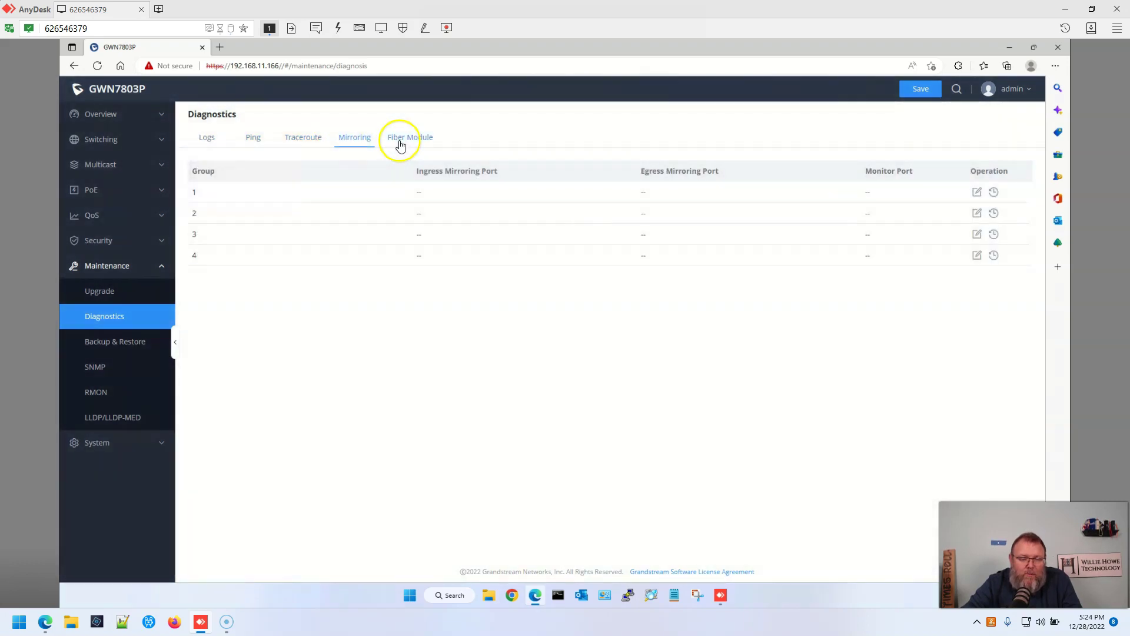
{"action": "left_click", "coordinate": [397, 141]}
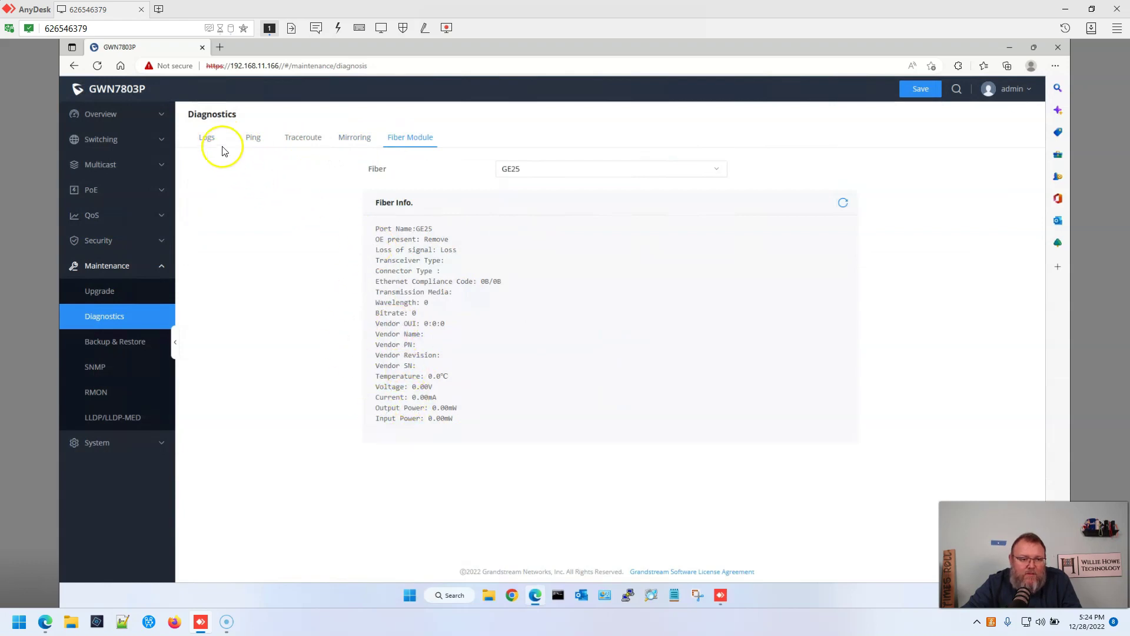
{"action": "left_click", "coordinate": [104, 343]}
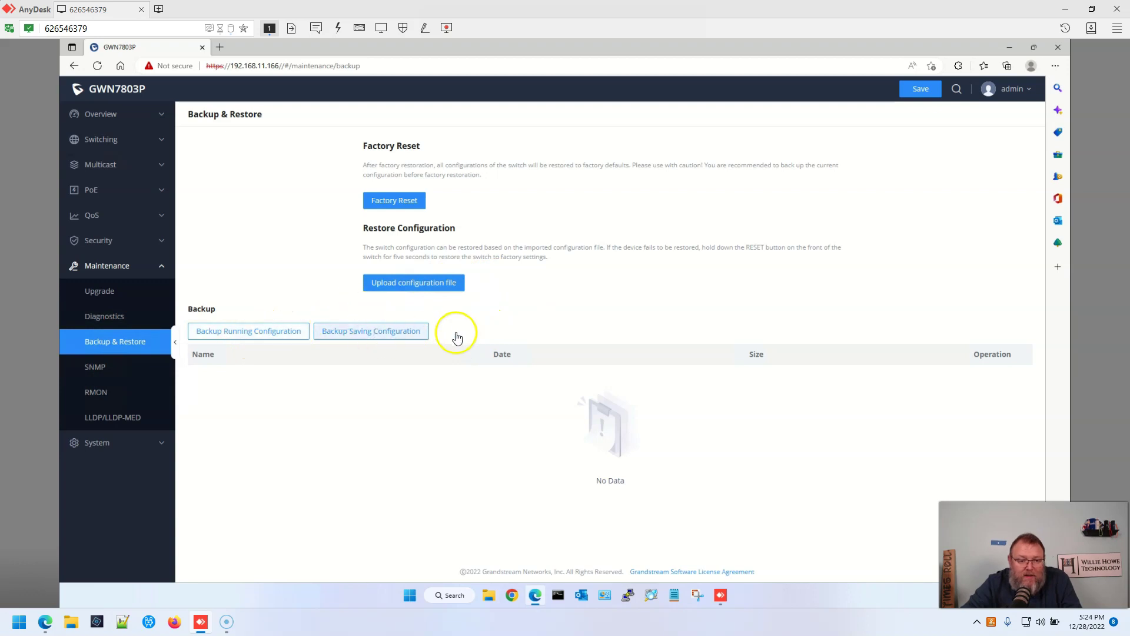
Back up the saved switch configuration, then view SNMP's View and Group management tables
{"action": "left_click", "coordinate": [398, 343]}
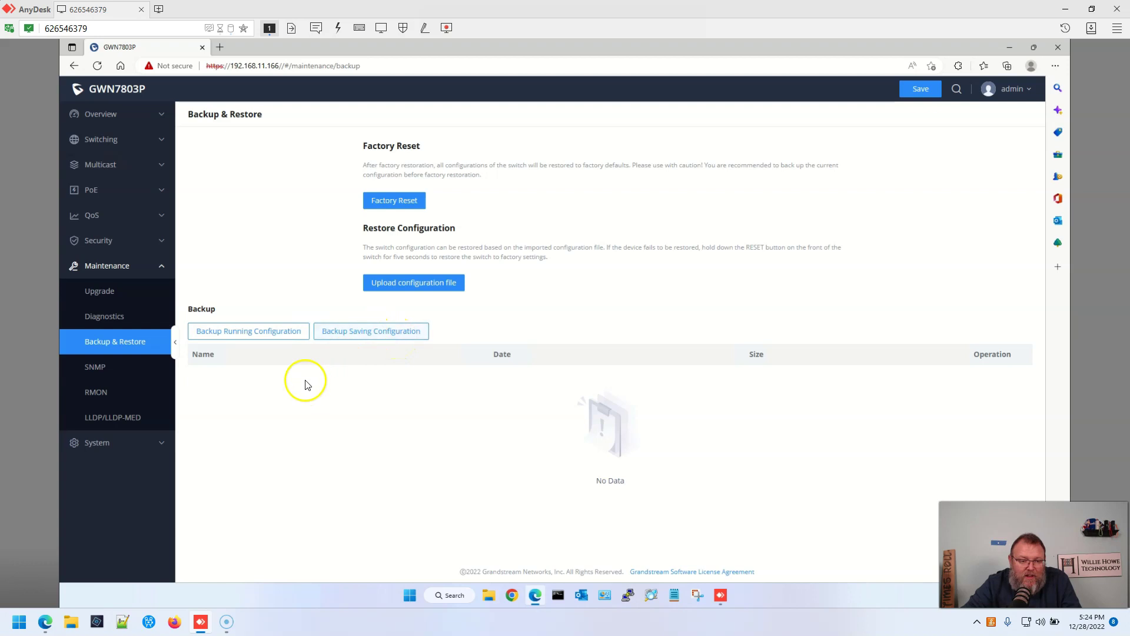
{"action": "left_click", "coordinate": [88, 367]}
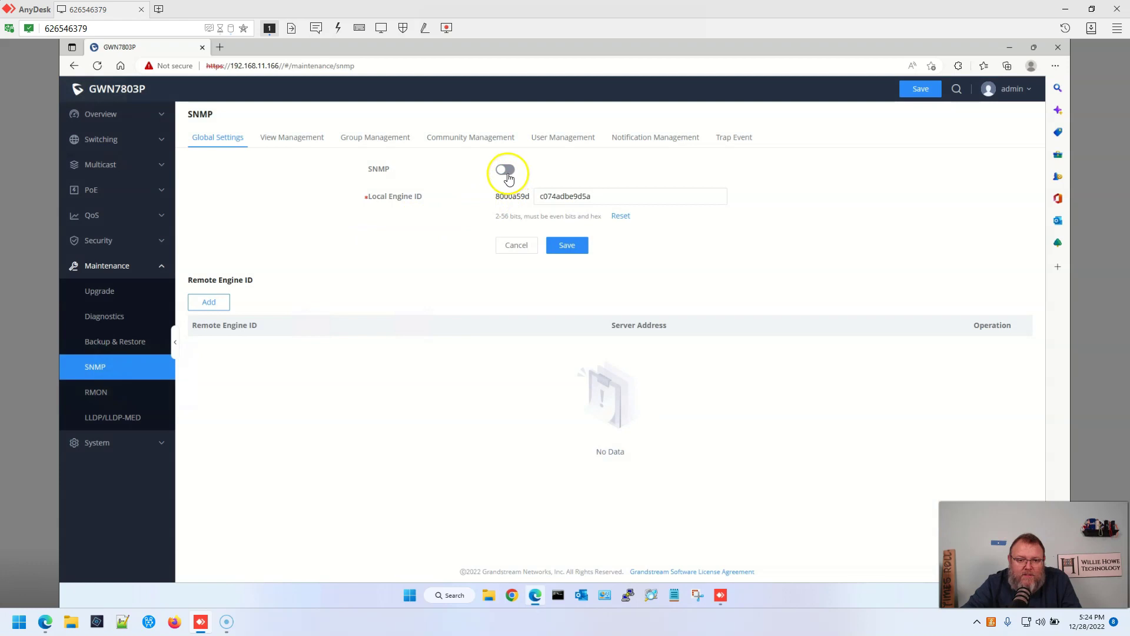
{"action": "left_click", "coordinate": [291, 138]}
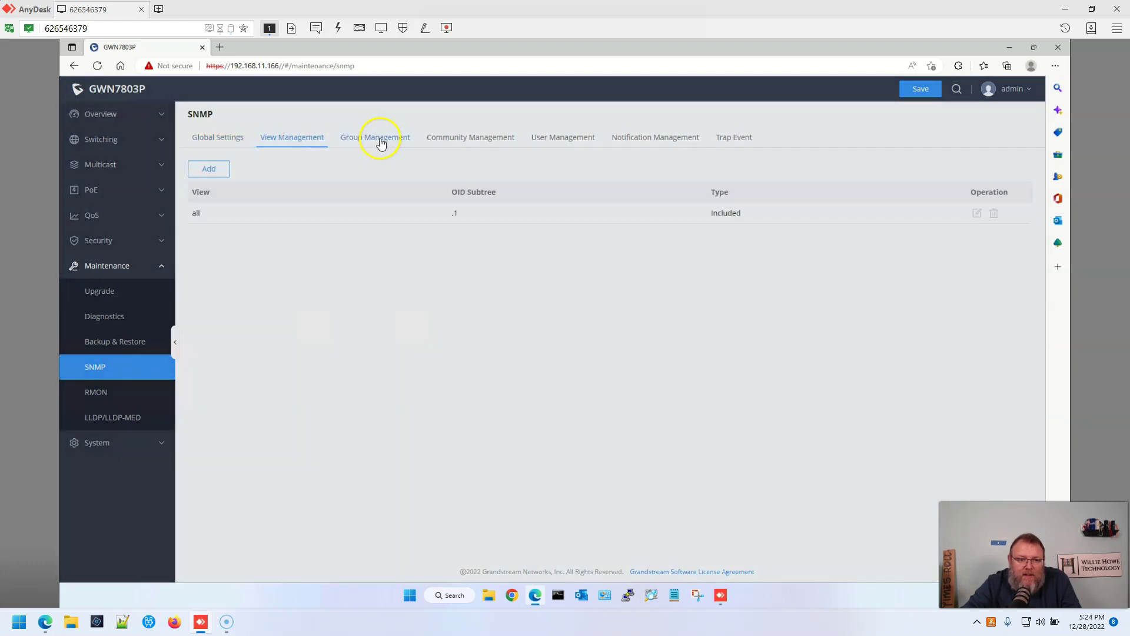
{"action": "left_click", "coordinate": [387, 143]}
Review the SNMP community, user, notification and trap event tabs, then the RMON port statistics
{"action": "left_click", "coordinate": [468, 143]}
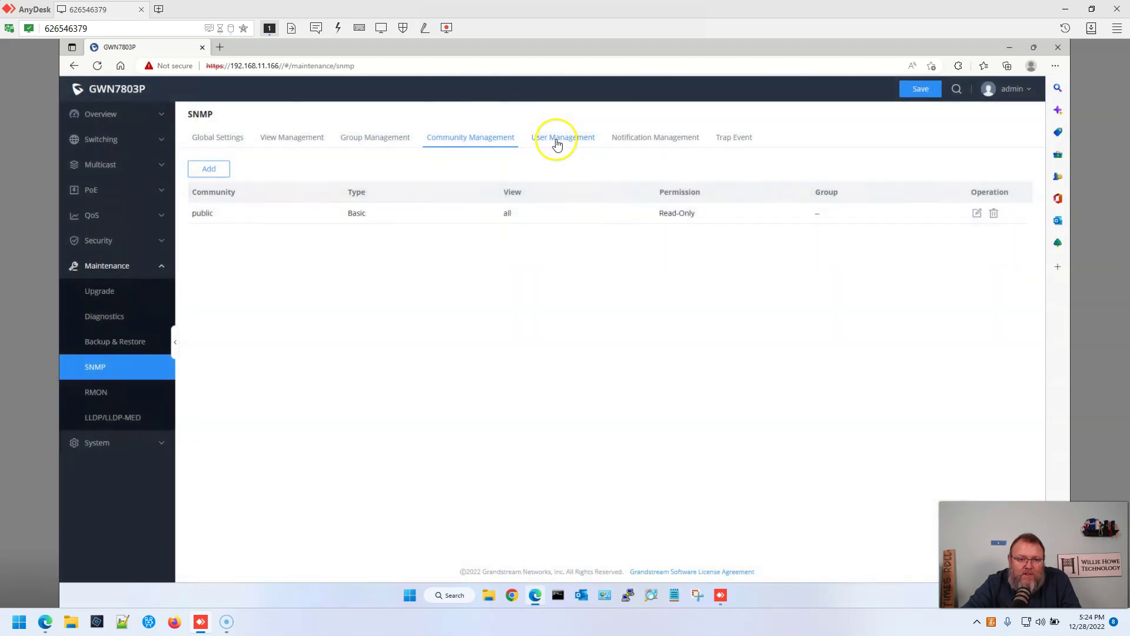
{"action": "left_click", "coordinate": [568, 142]}
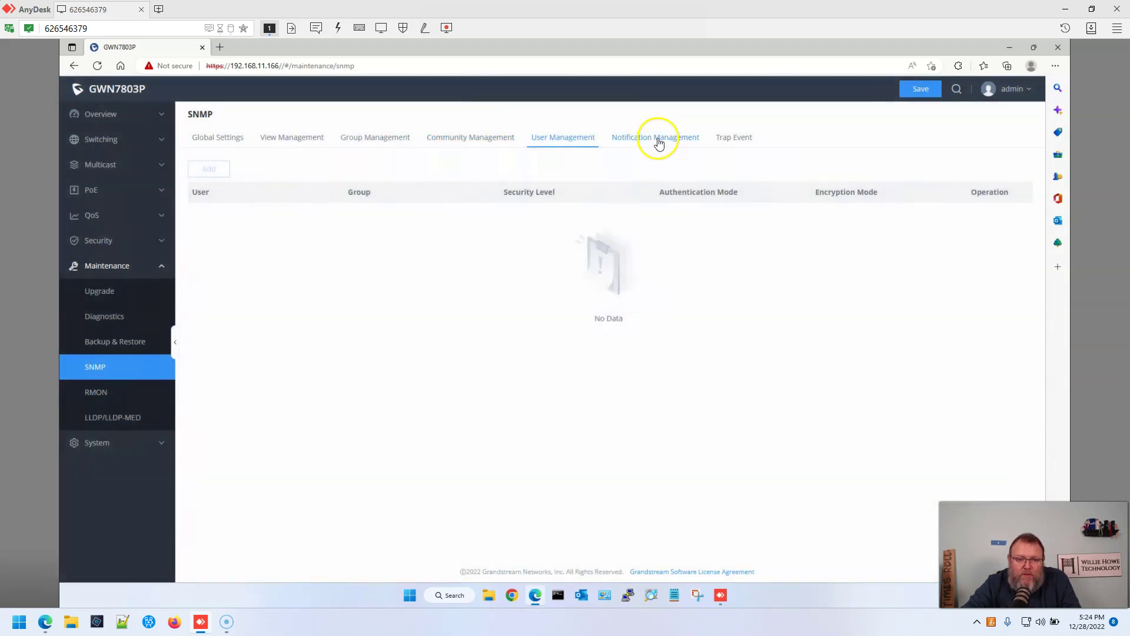
{"action": "left_click", "coordinate": [657, 142]}
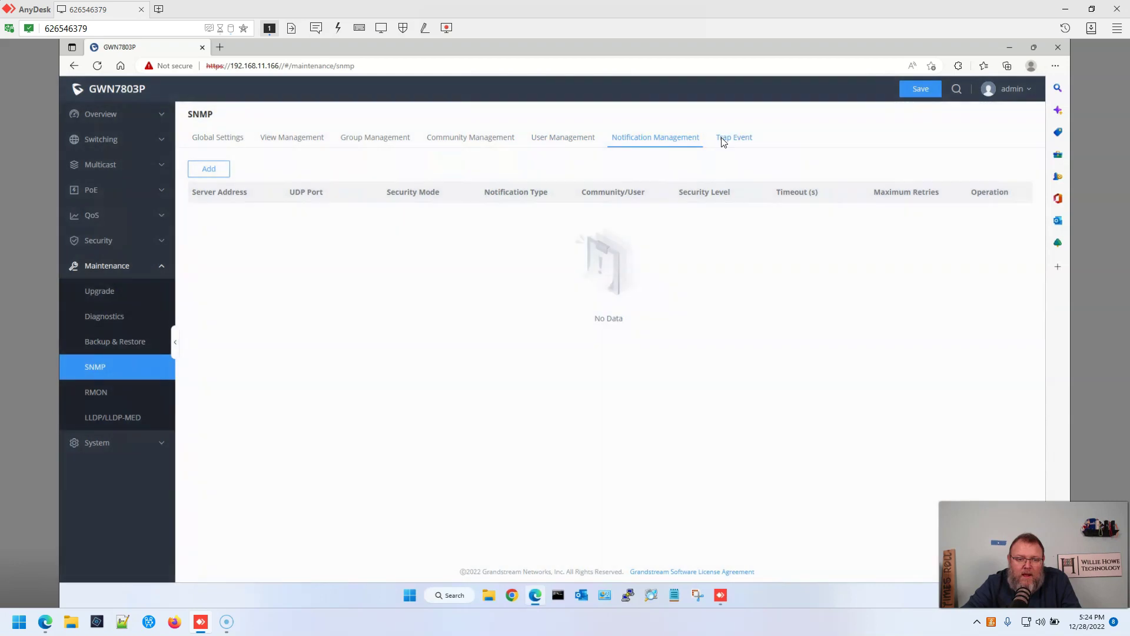
{"action": "left_click", "coordinate": [723, 141]}
{"action": "left_click", "coordinate": [108, 393]}
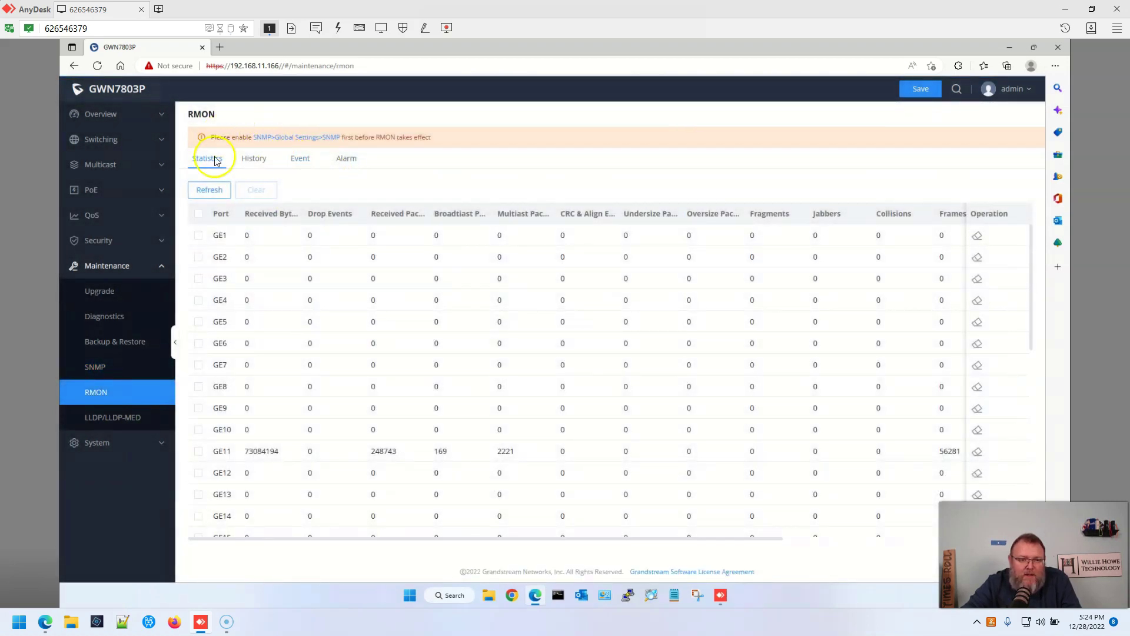
Tour the LLDP MED policy, port, local info, neighbor and statistics tabs, ending on LLDP global settings
{"action": "left_click", "coordinate": [102, 417]}
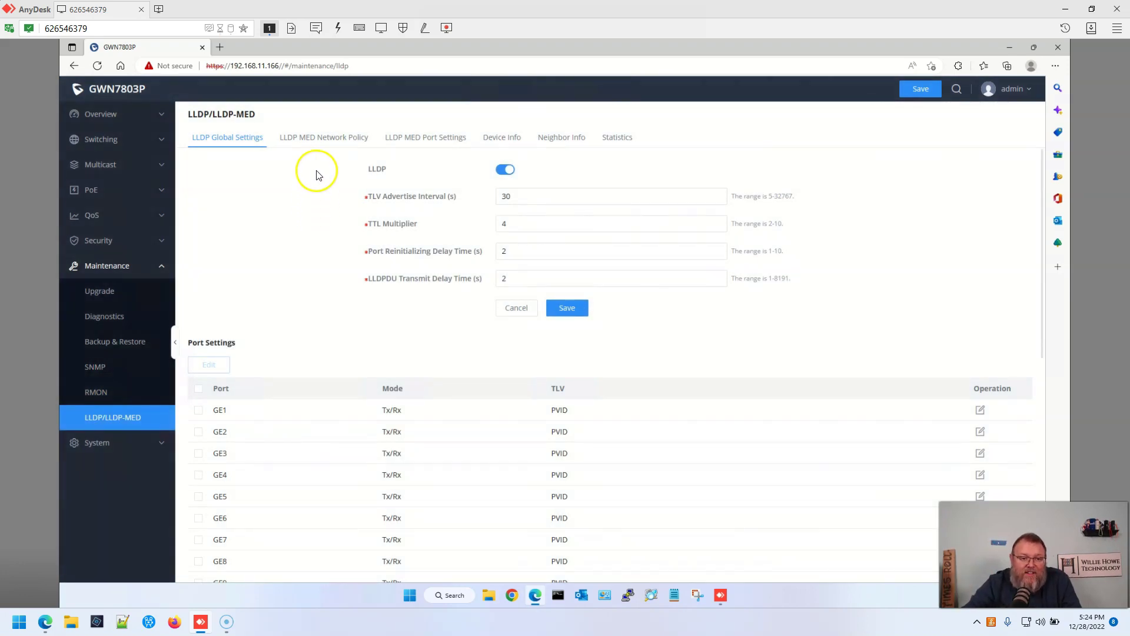
{"action": "left_click", "coordinate": [321, 140]}
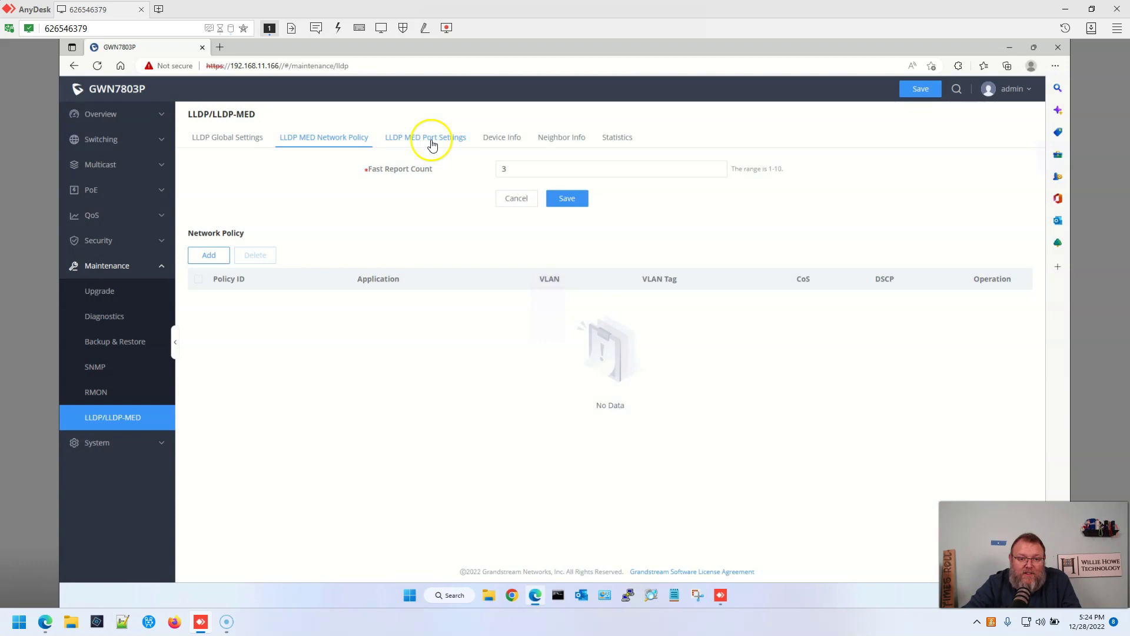
{"action": "left_click", "coordinate": [447, 141]}
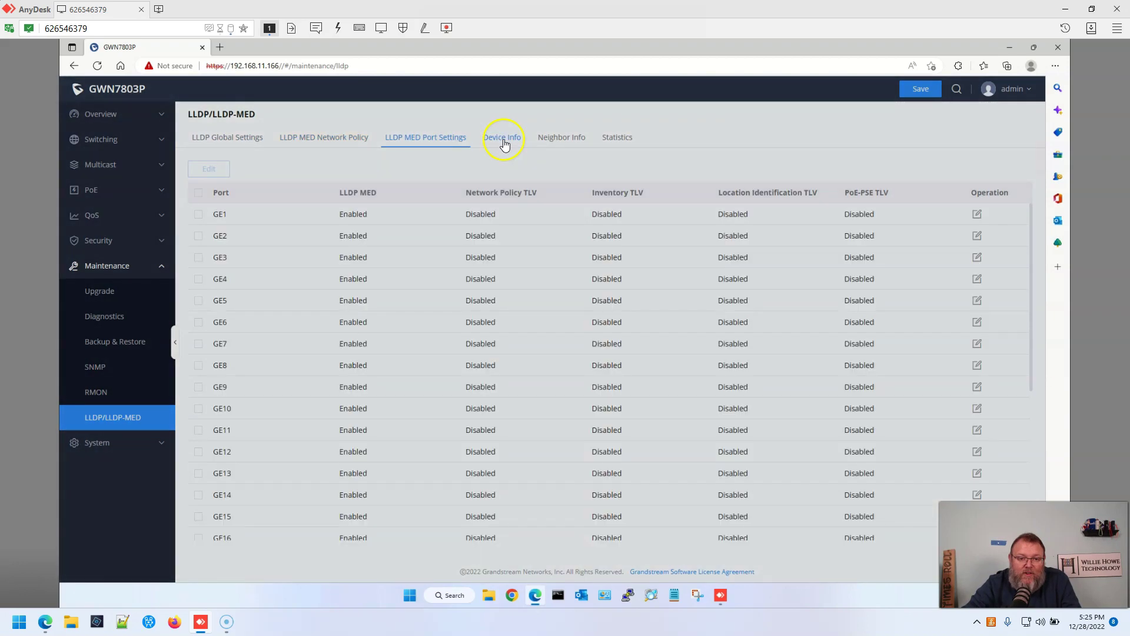
{"action": "left_click", "coordinate": [505, 140]}
{"action": "left_click", "coordinate": [573, 143]}
{"action": "left_click", "coordinate": [625, 144]}
{"action": "left_click", "coordinate": [220, 139]}
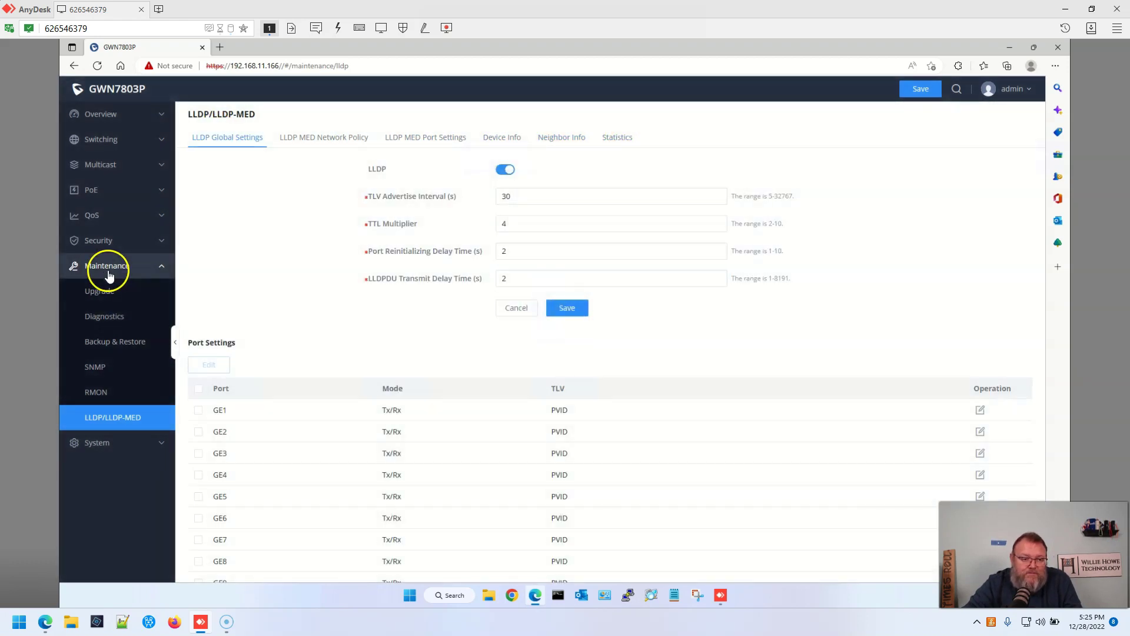
{"action": "left_click", "coordinate": [109, 268]}
Browse System's Time Settings and Login Service access-control tabs, then the single-Administrator User Management list
{"action": "left_click", "coordinate": [98, 296]}
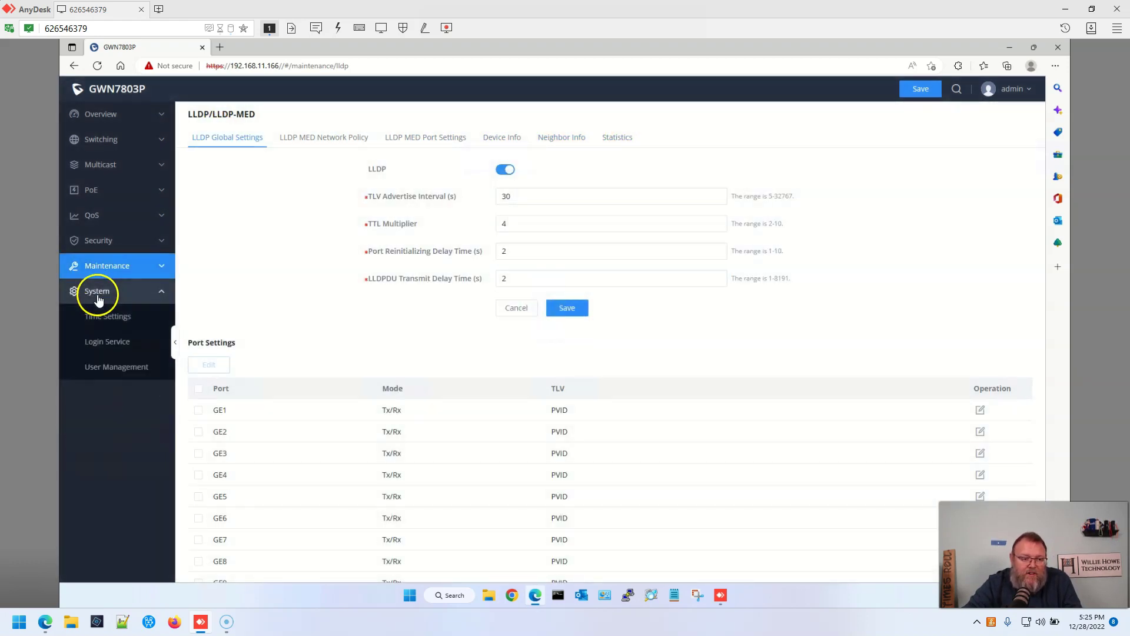
{"action": "left_click", "coordinate": [103, 316]}
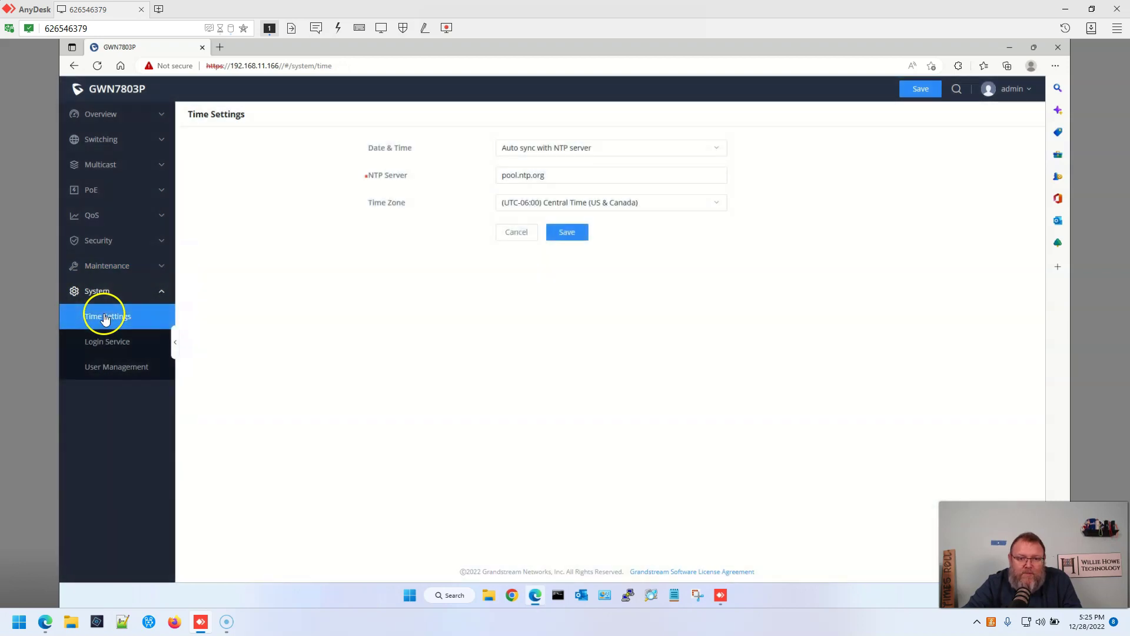
{"action": "left_click", "coordinate": [111, 344]}
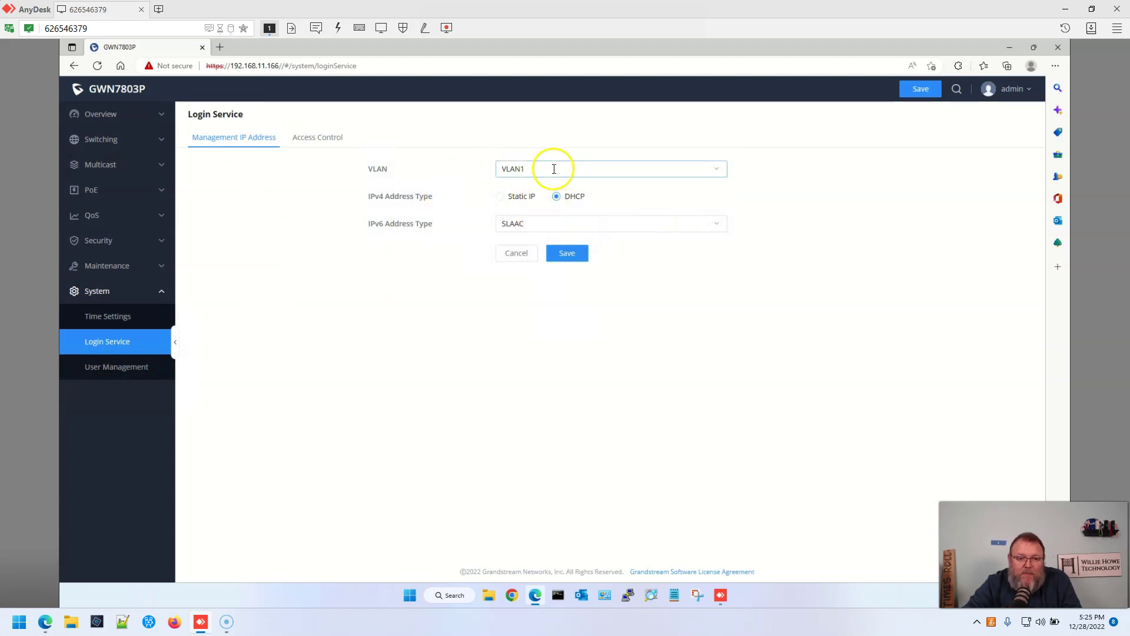
{"action": "left_click", "coordinate": [318, 139]}
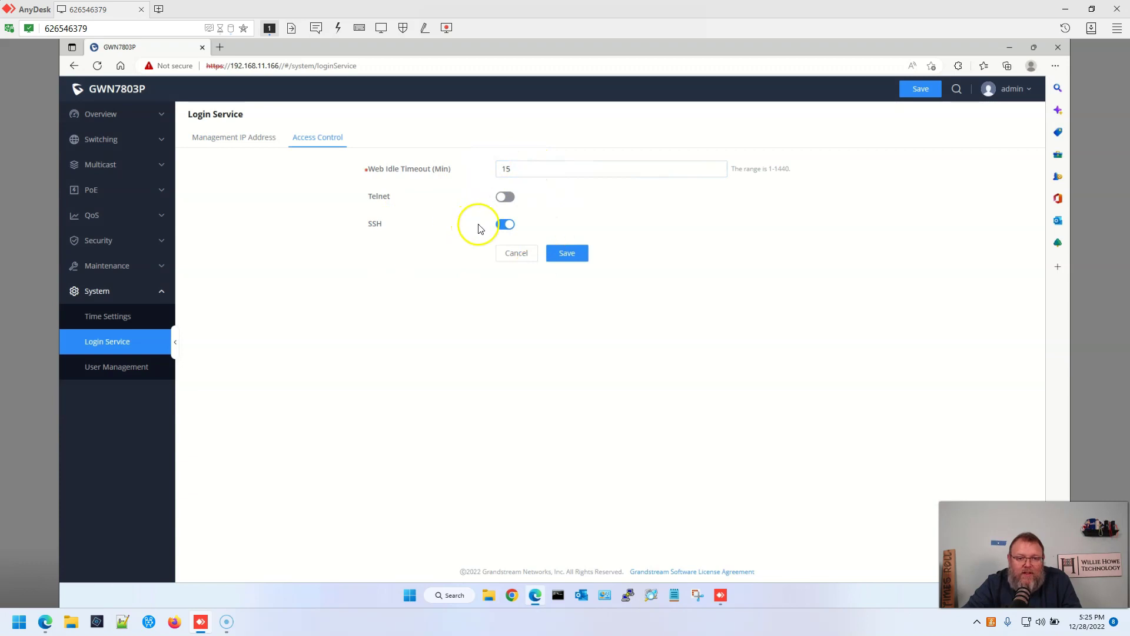
{"action": "left_click", "coordinate": [242, 138]}
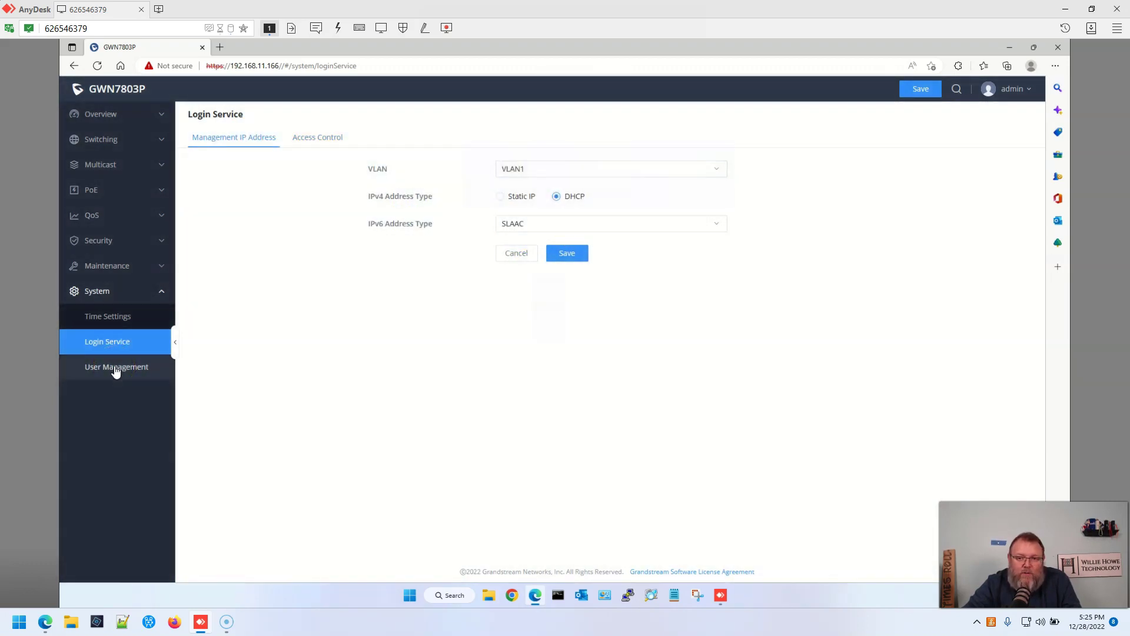
{"action": "left_click", "coordinate": [114, 366]}
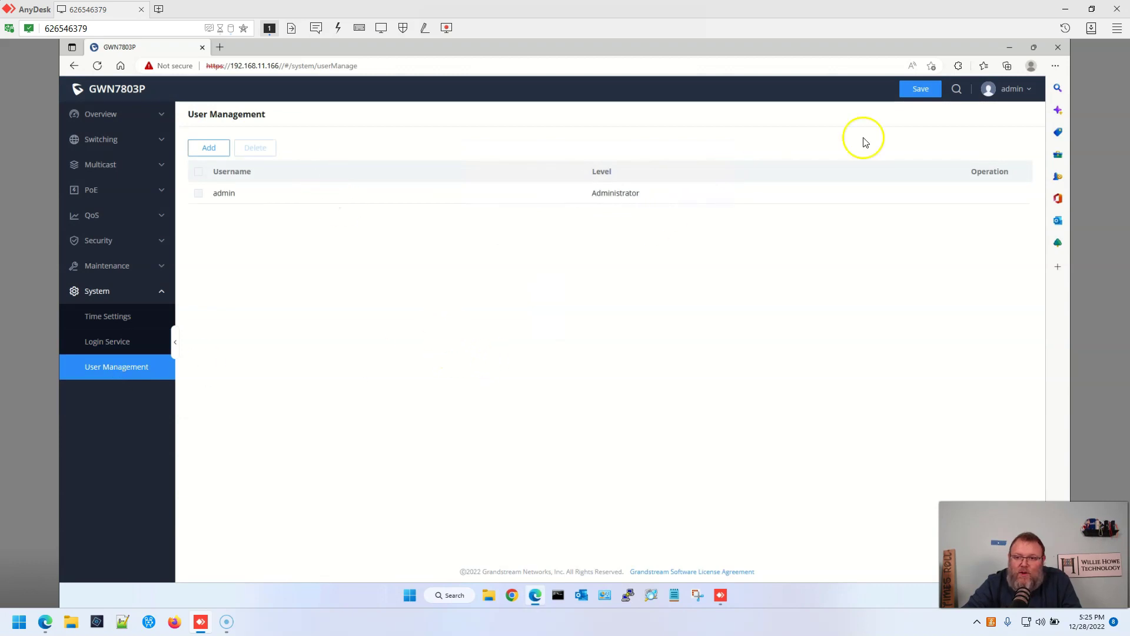
{"action": "left_click", "coordinate": [1011, 88]}
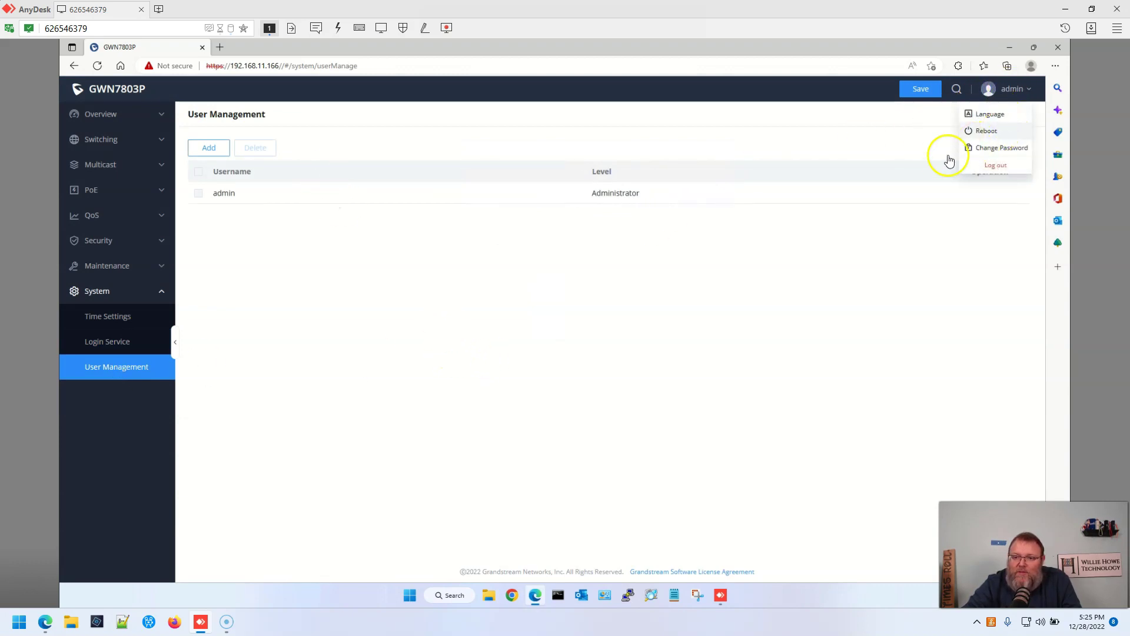